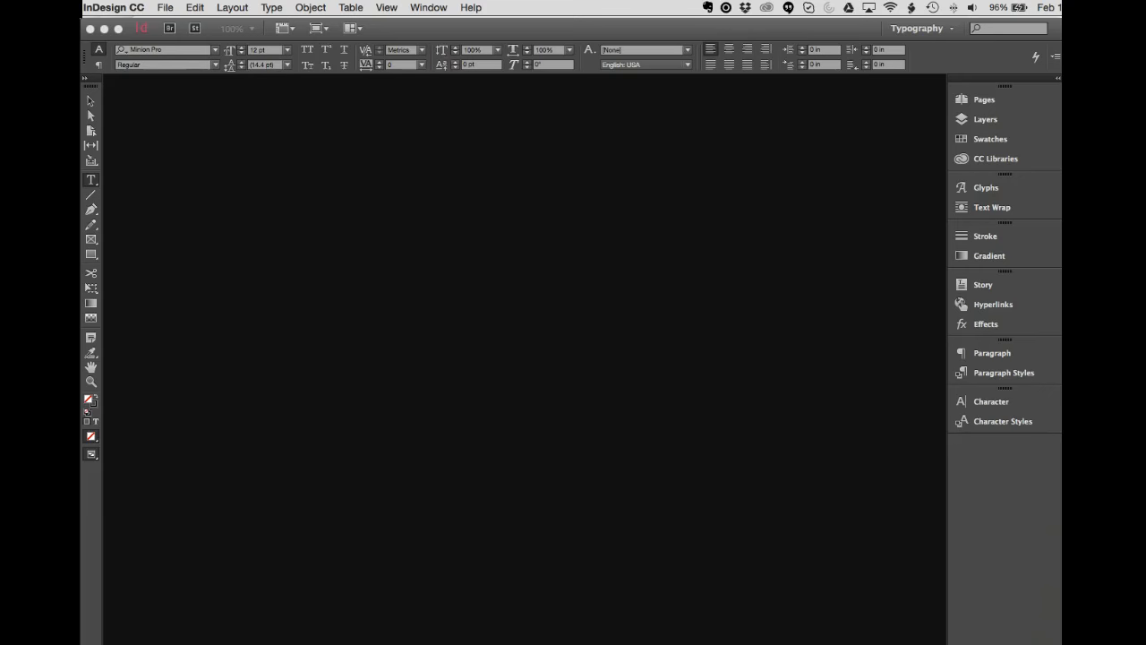
- Switch the workspace to the Digital Publishing layout
left_click(477, 171)
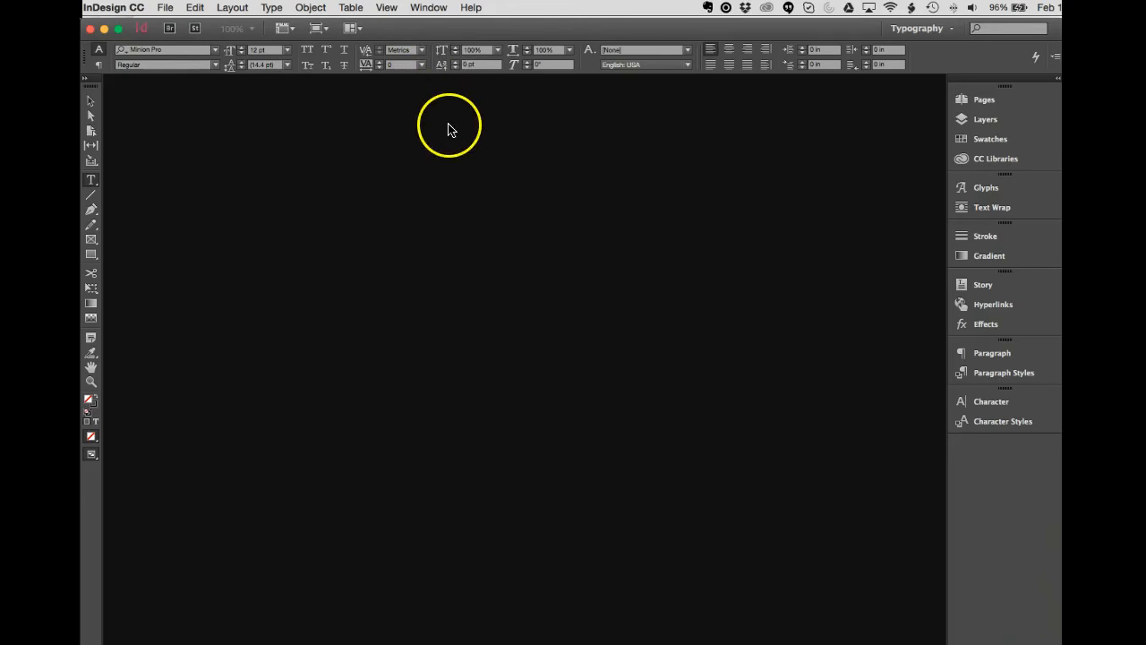
left_click(428, 8)
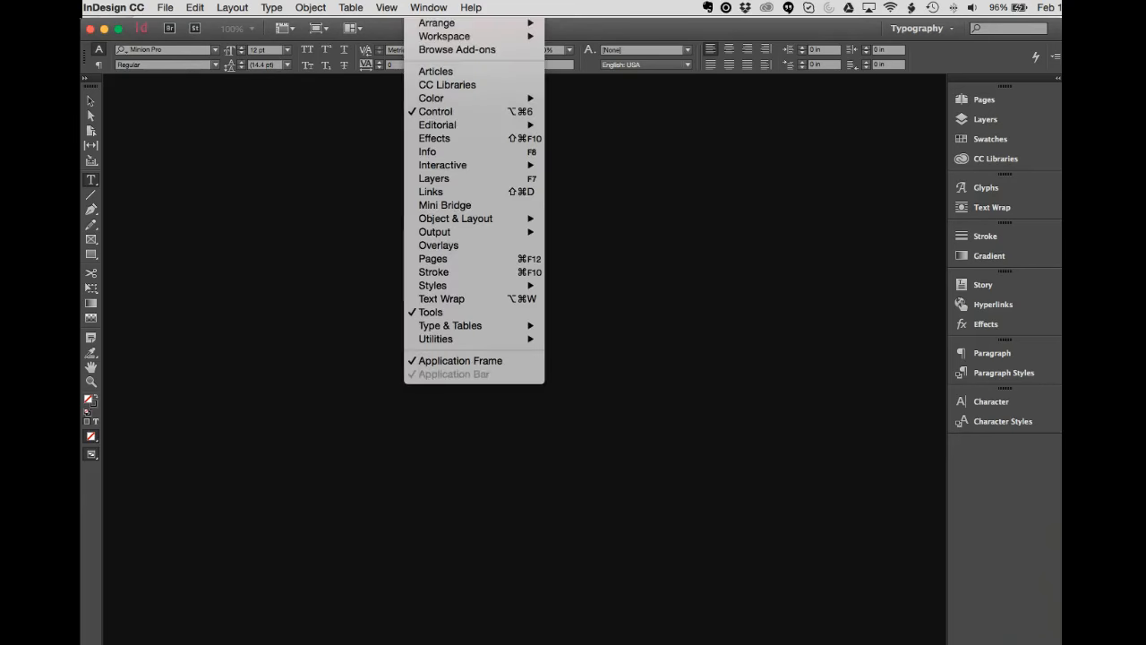
left_click(429, 8)
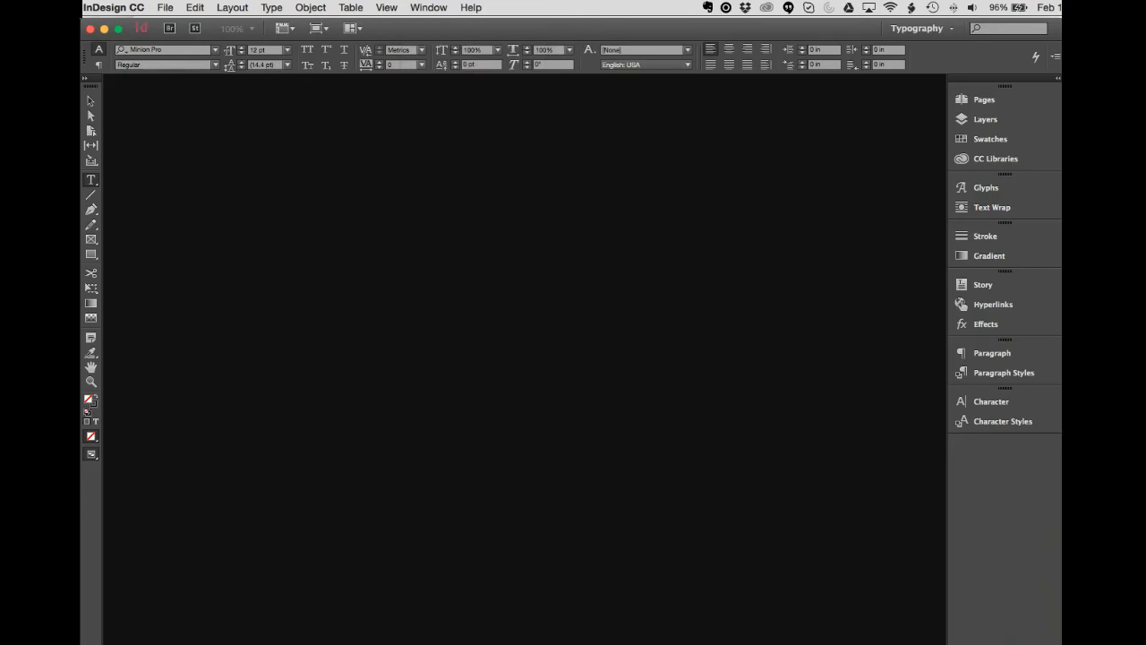
left_click(428, 7)
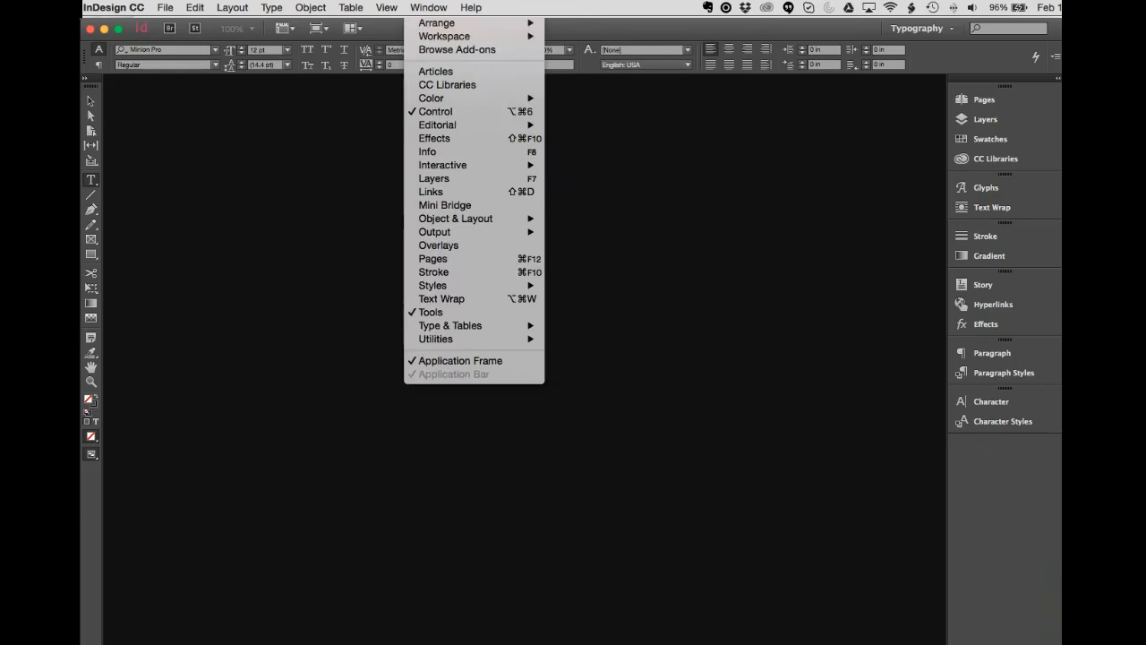
mouse_move(439, 38)
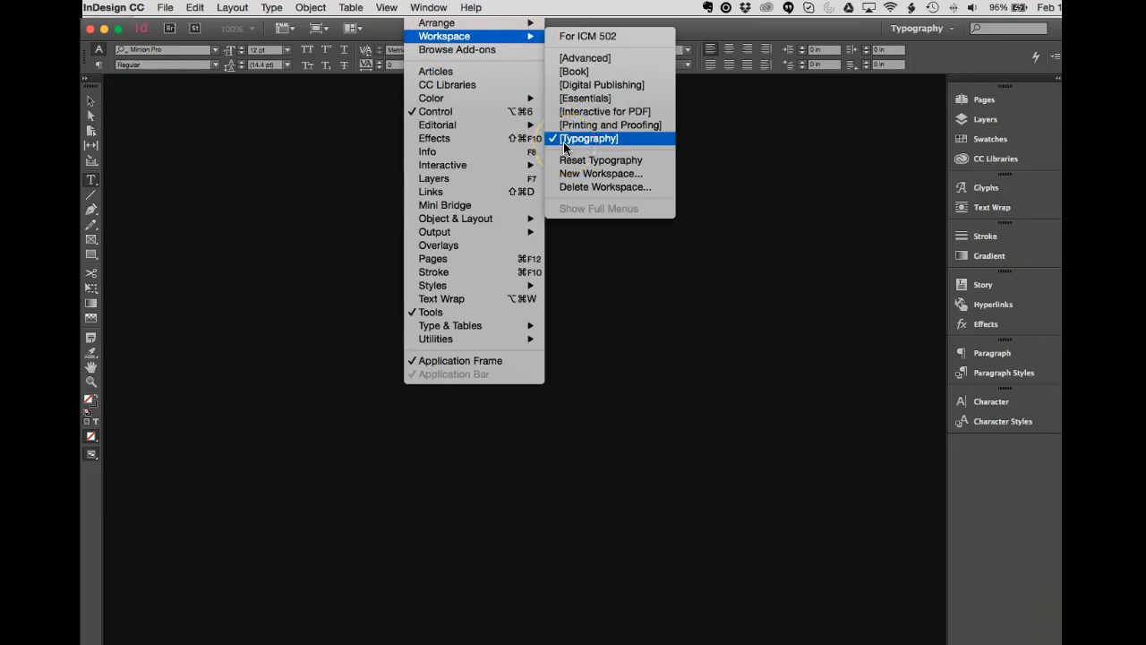
left_click(577, 84)
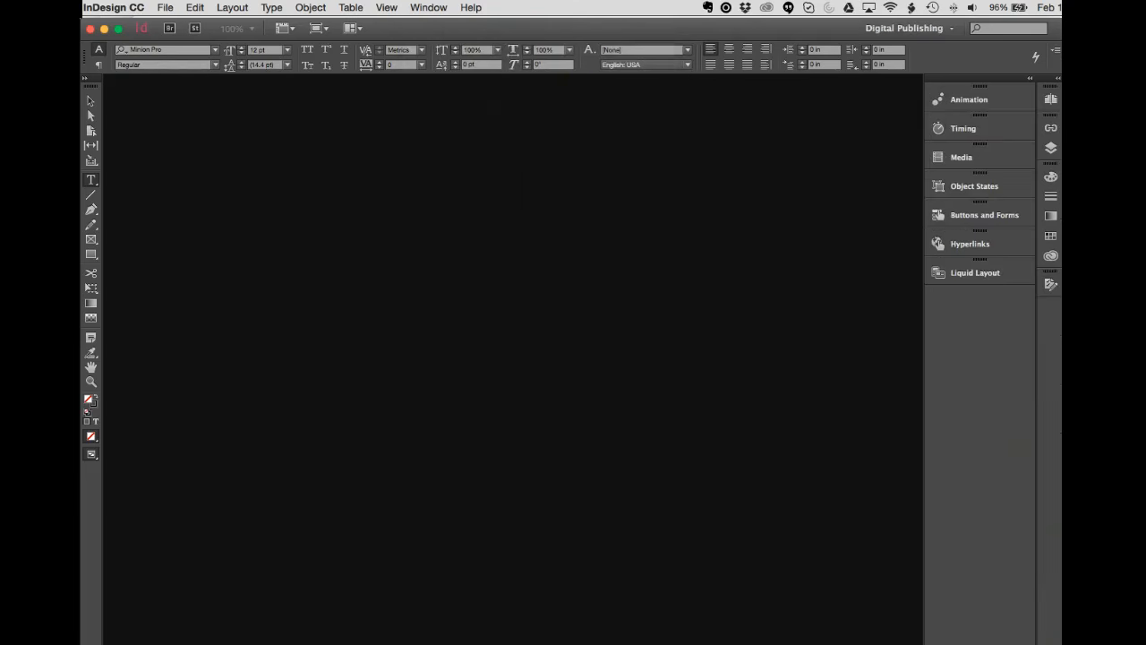
- Switch the workspace to the Typography layout
left_click(428, 8)
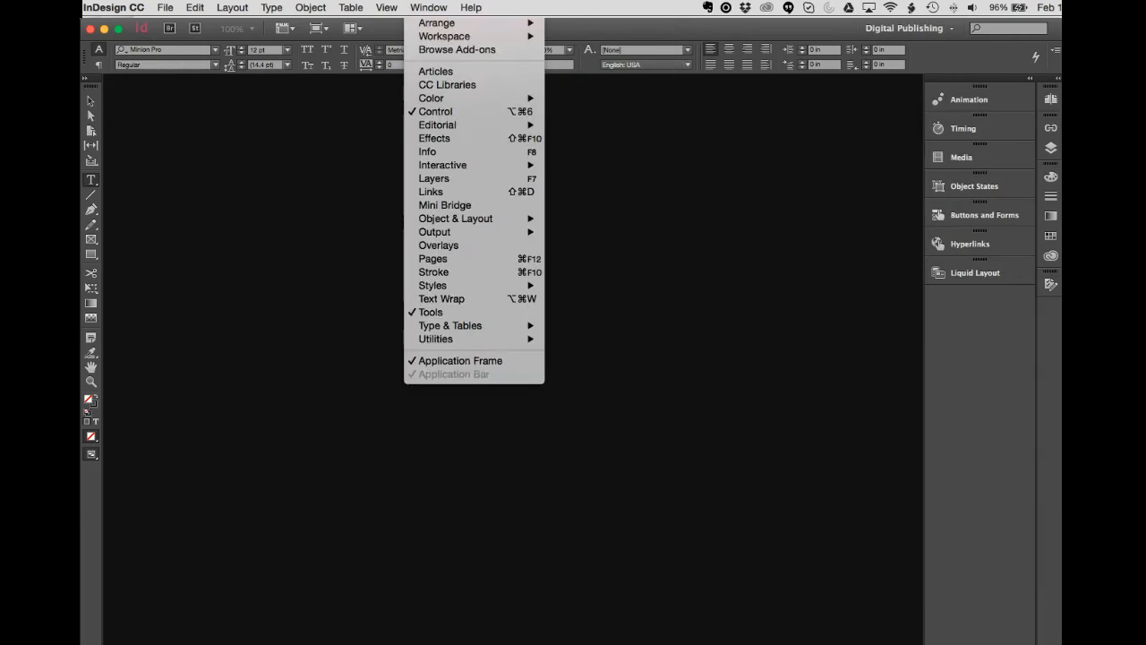
mouse_move(448, 36)
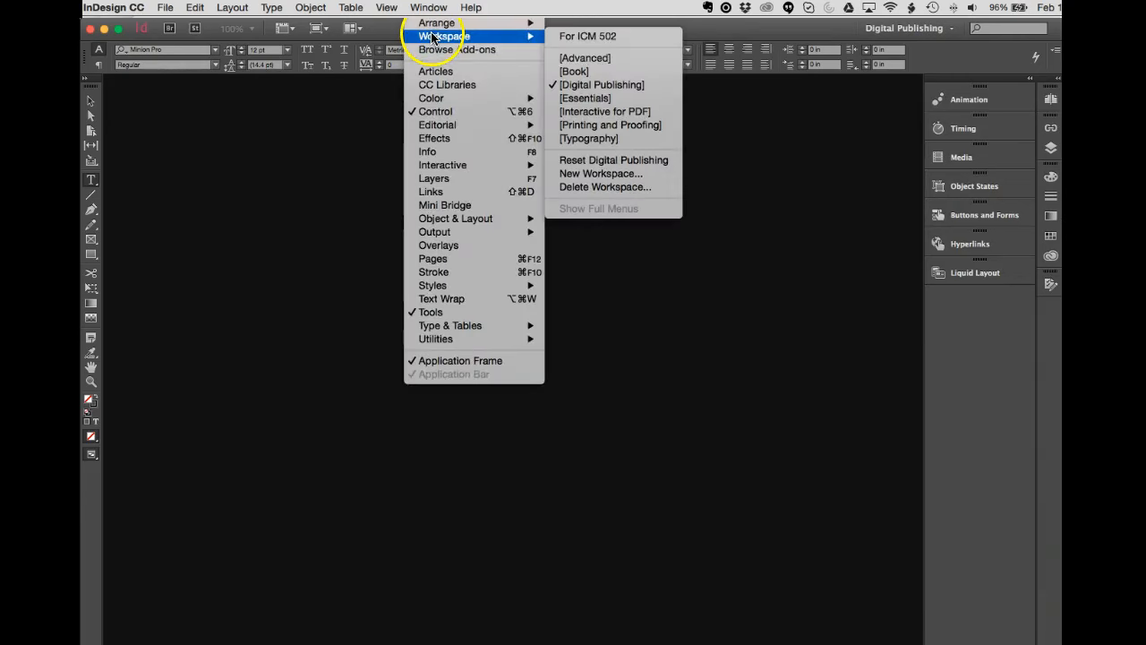
left_click(583, 142)
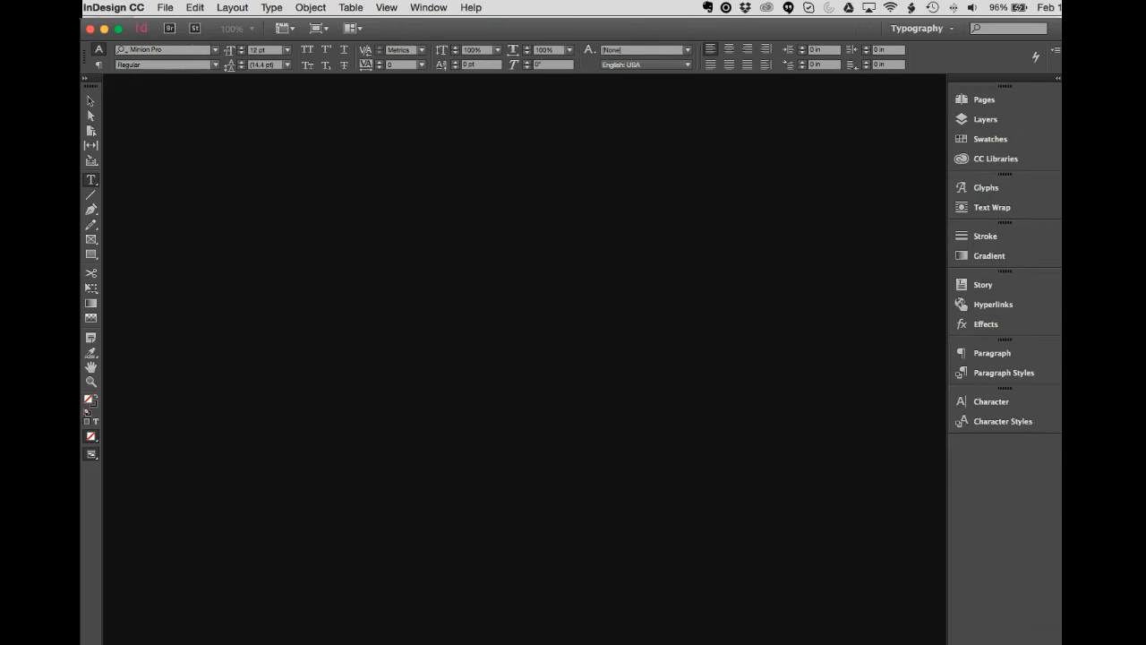
- Create a new one-page Letter print document with Facing Pages turned off
left_click(165, 8)
mouse_move(223, 22)
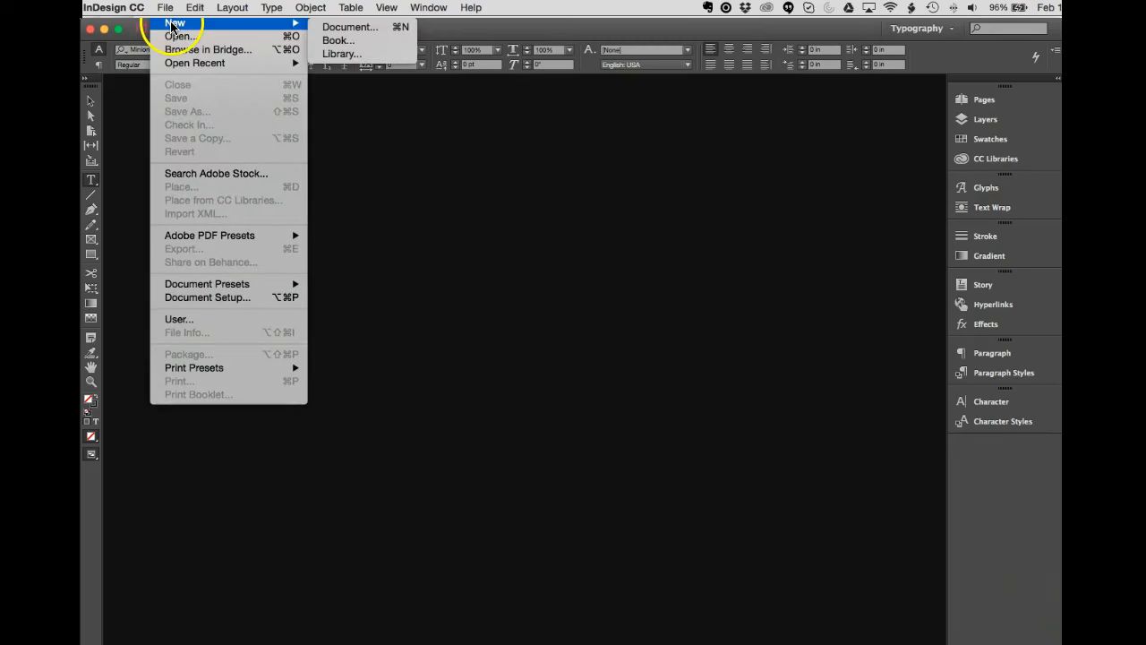
left_click(343, 30)
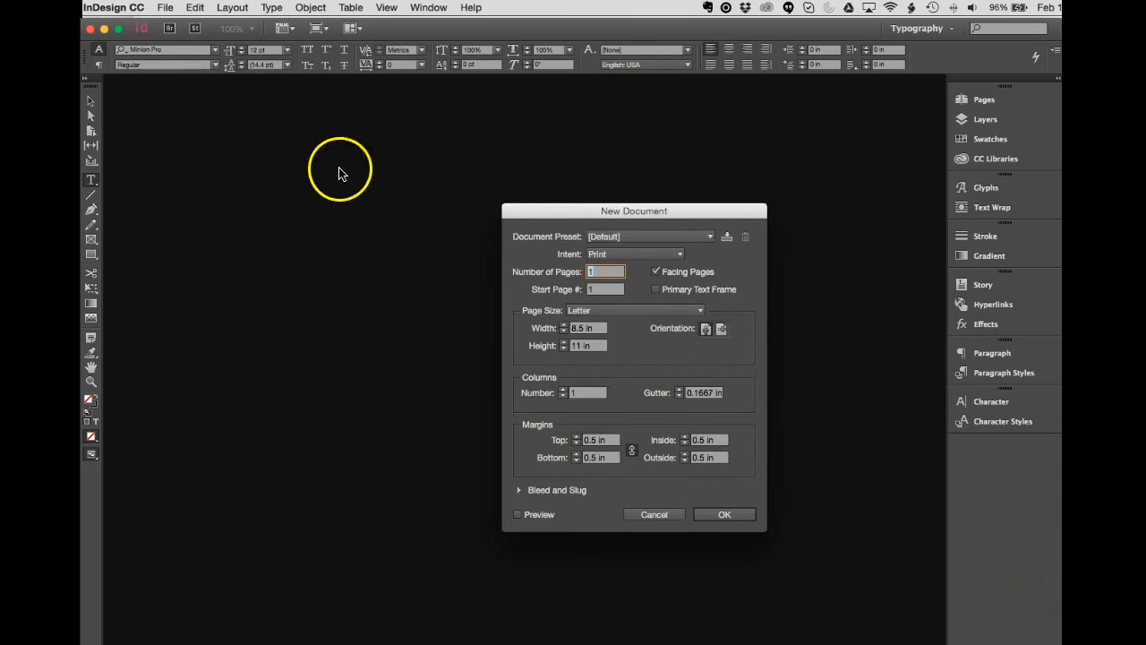
left_click_drag(582, 209, 495, 152)
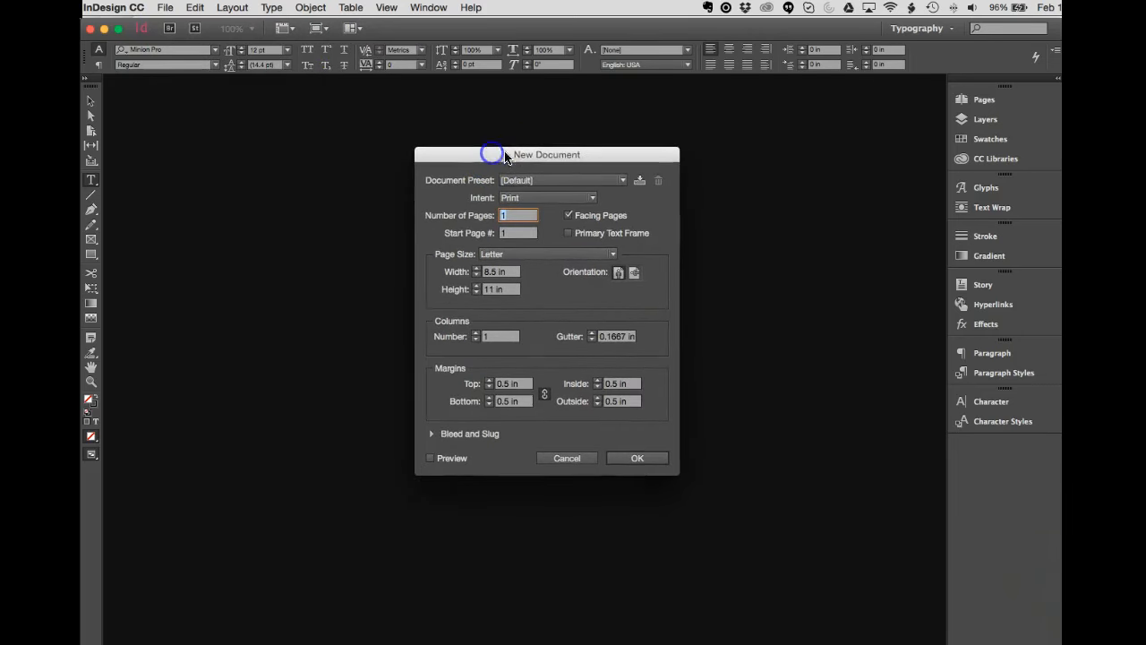
left_click(556, 204)
left_click(556, 203)
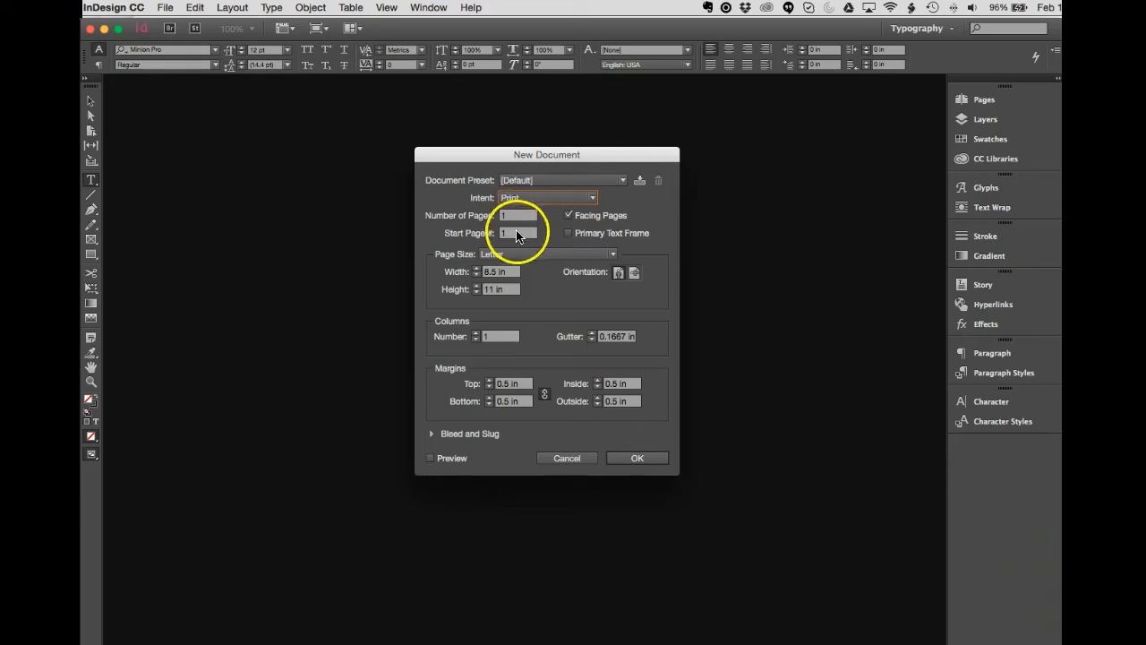
left_click(568, 216)
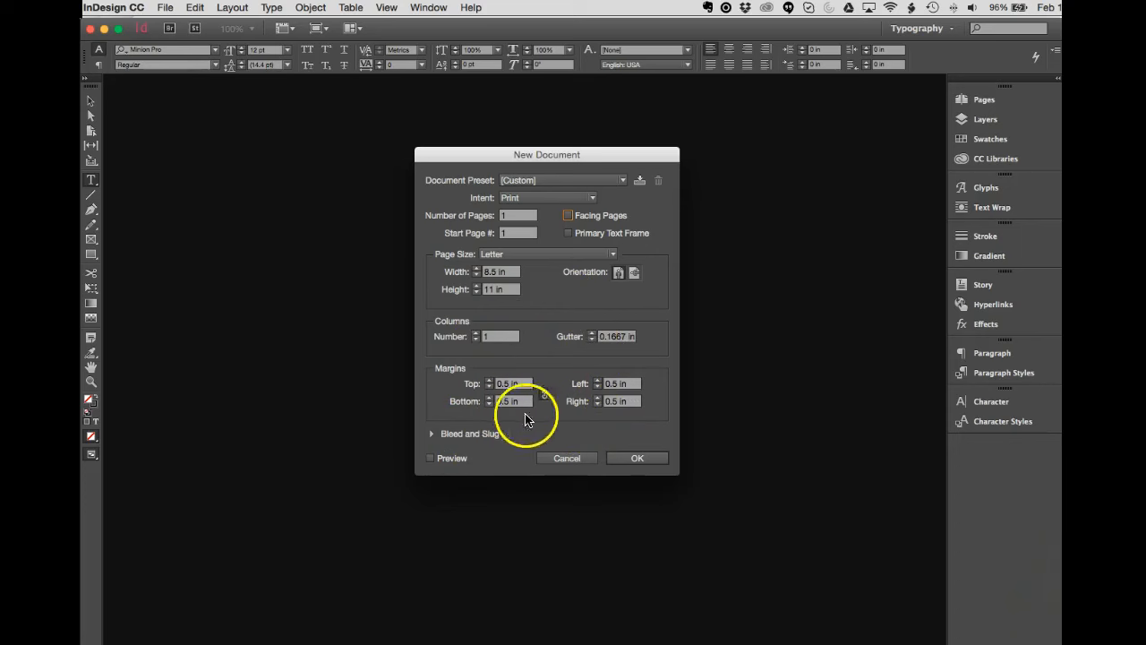
left_click(630, 464)
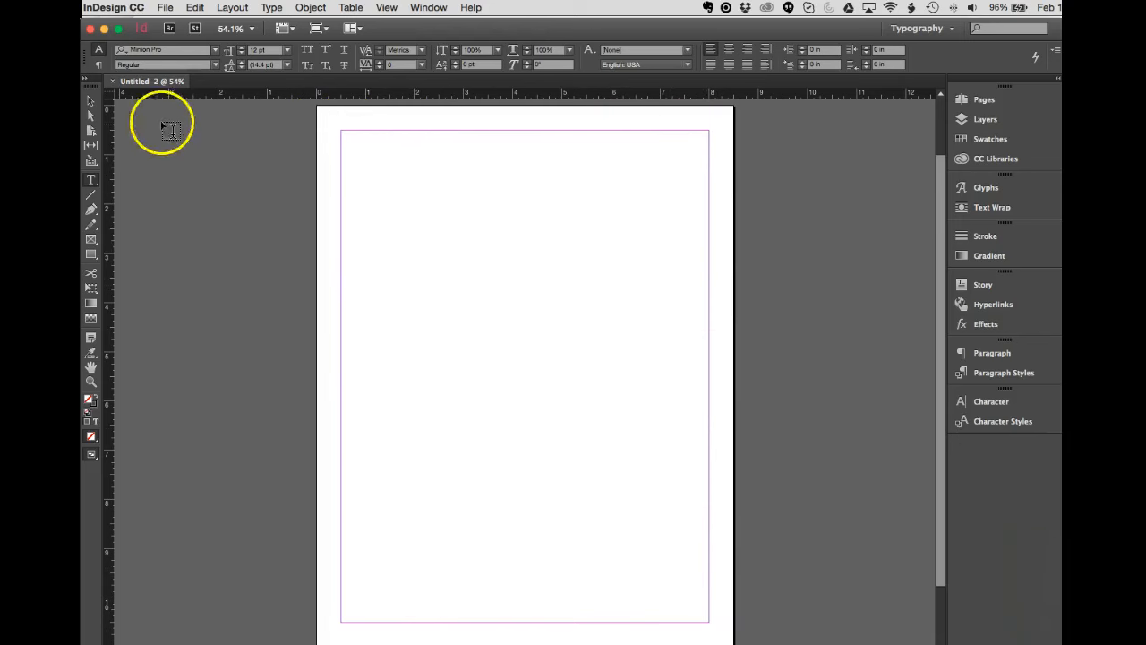
- Draw a text frame about 4.18 in wide and 1 in tall near the top of the page and enter "Six Apples"
left_click(91, 101)
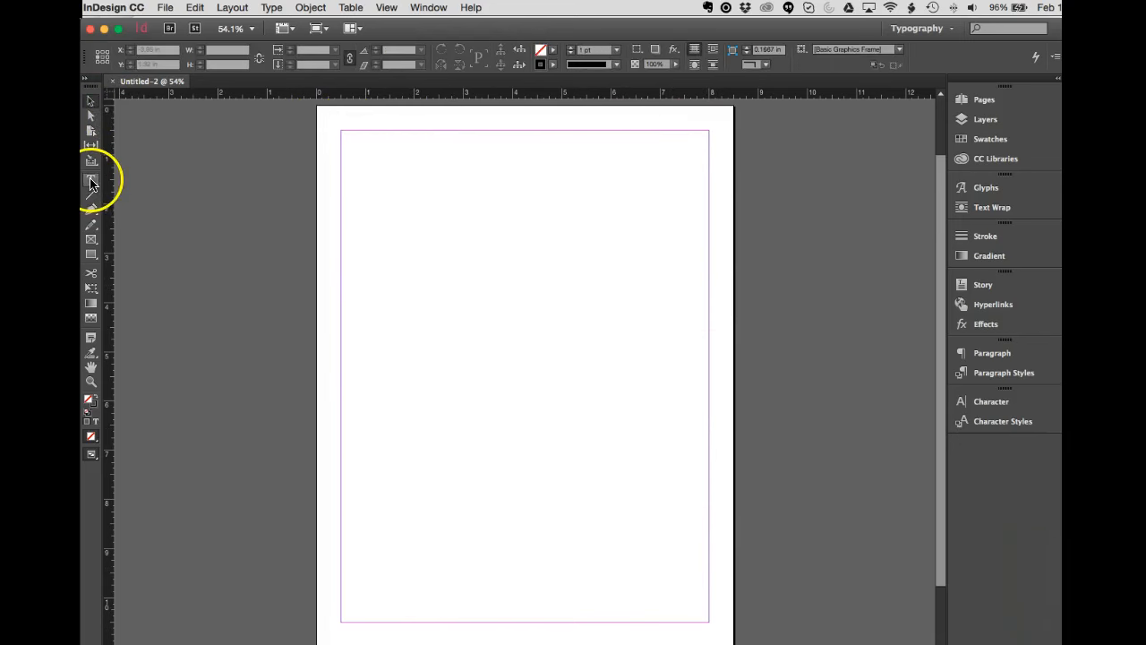
left_click(90, 181)
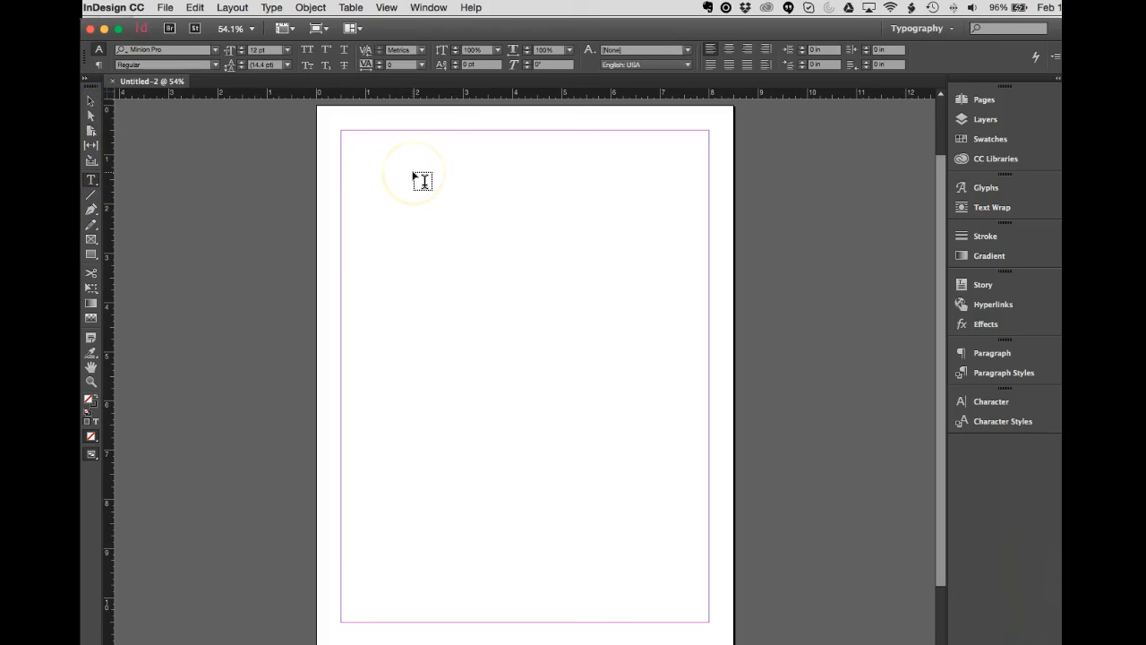
left_click_drag(400, 178, 605, 226)
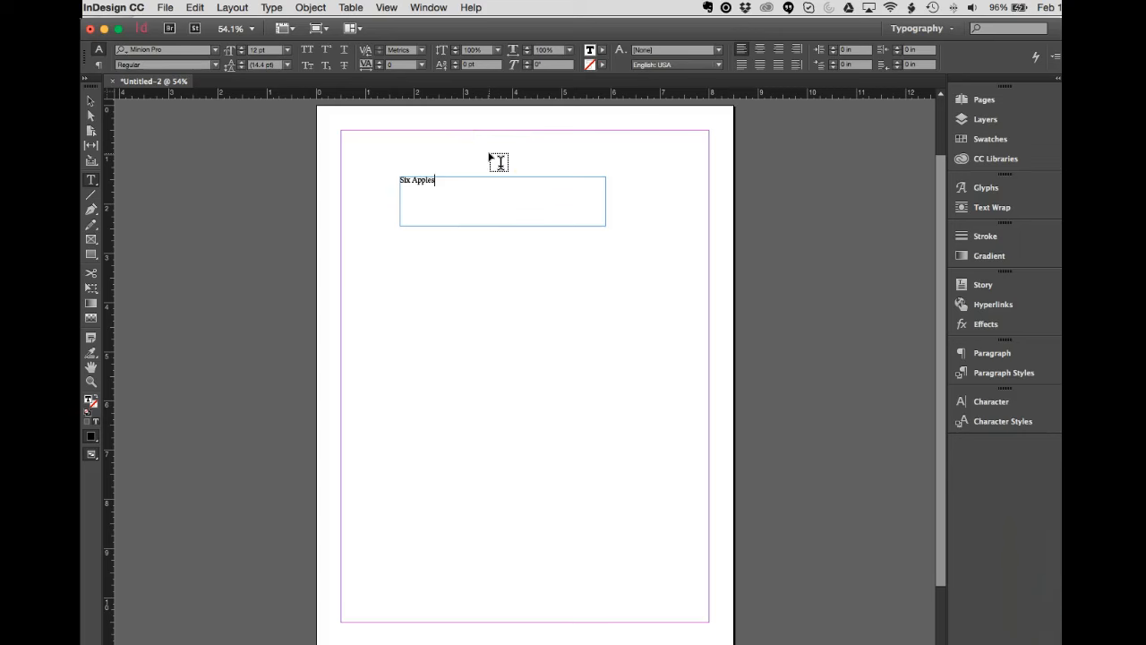
left_click(418, 159)
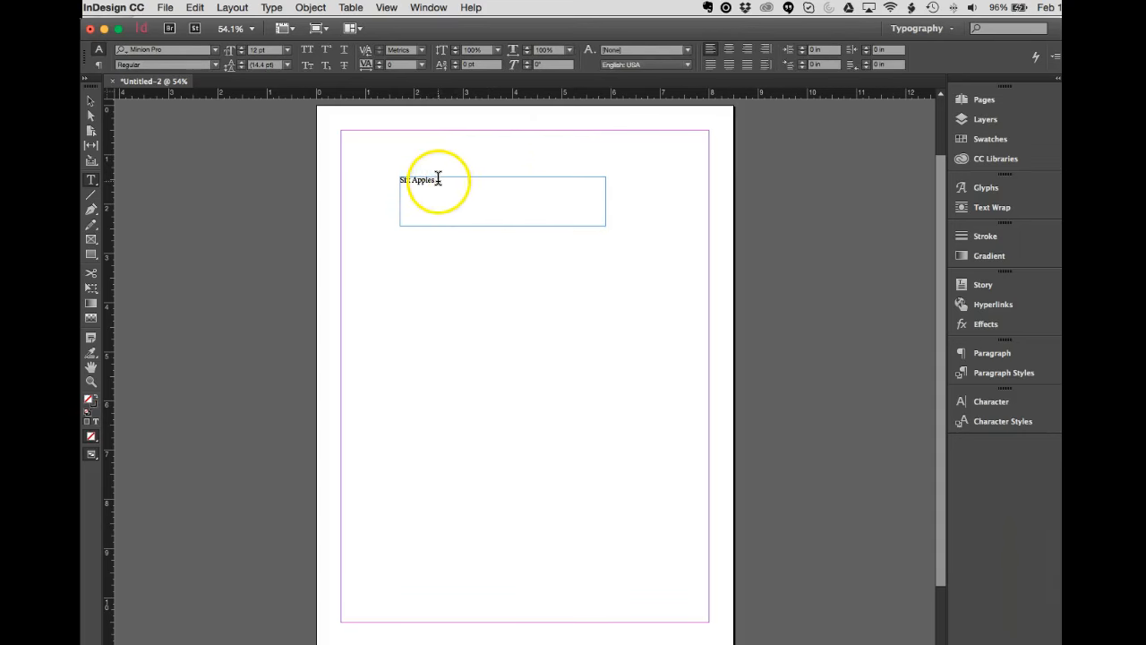
- Set the font size of the whole "Six Apples" text to 48 pt
left_click(442, 178, "super")
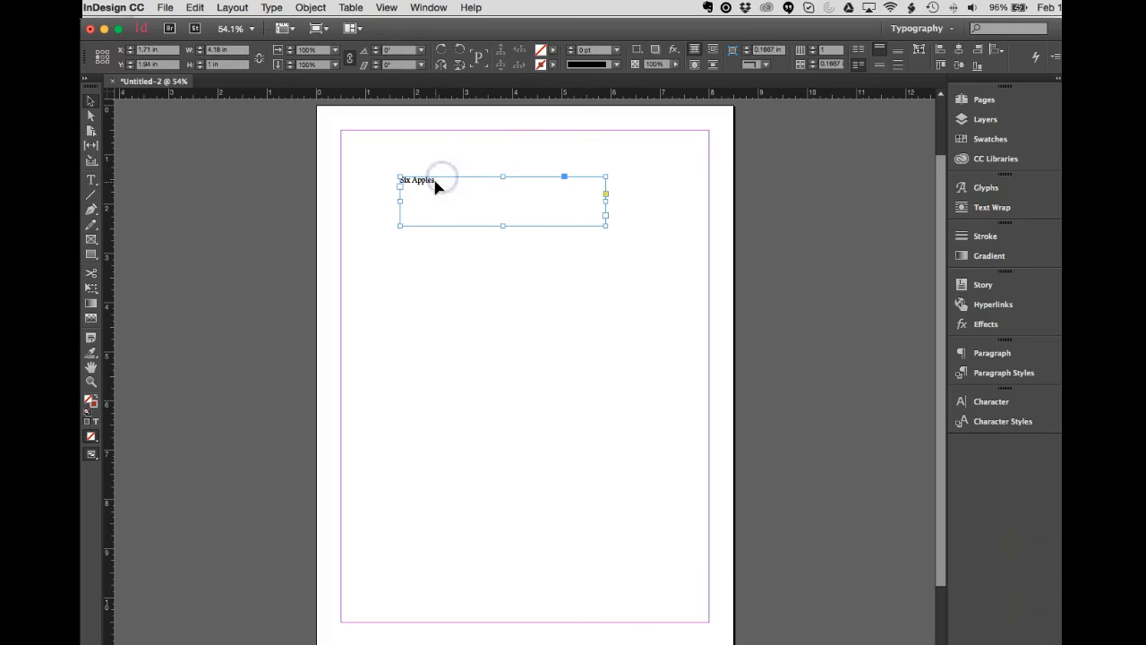
double_click(430, 187)
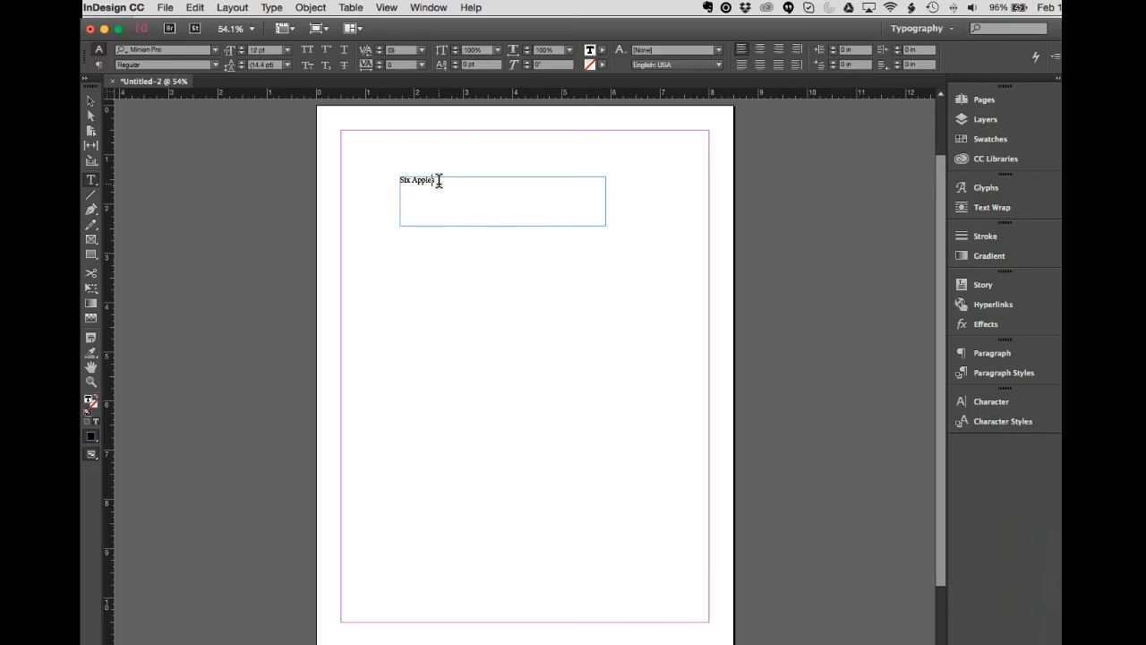
left_click_drag(439, 182, 396, 181)
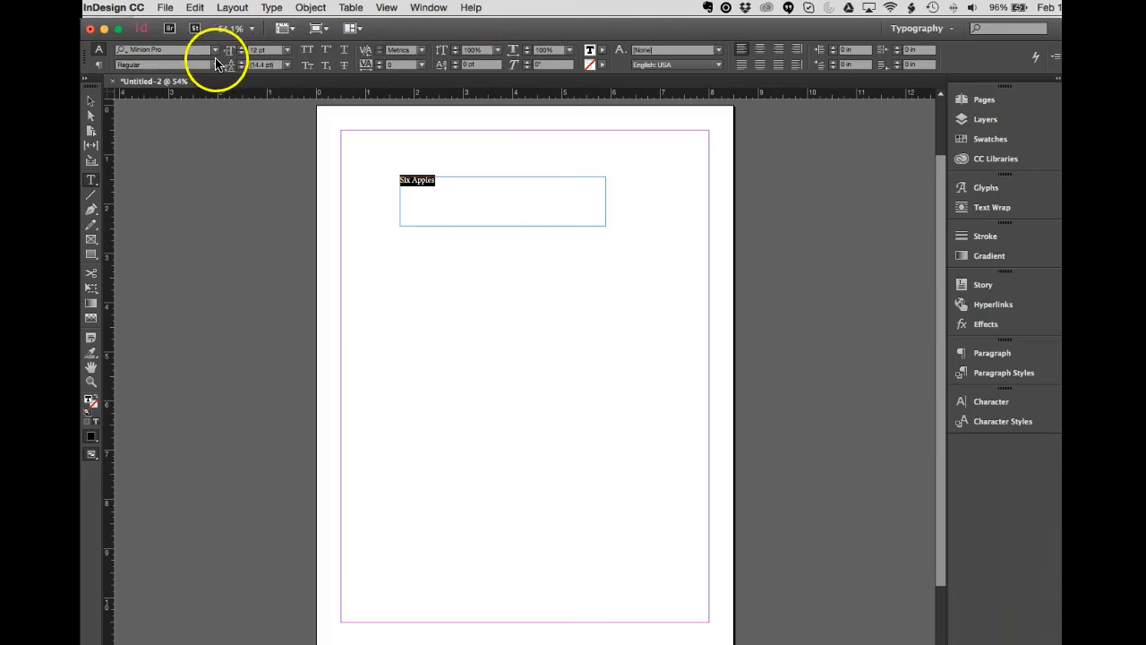
left_click(288, 50)
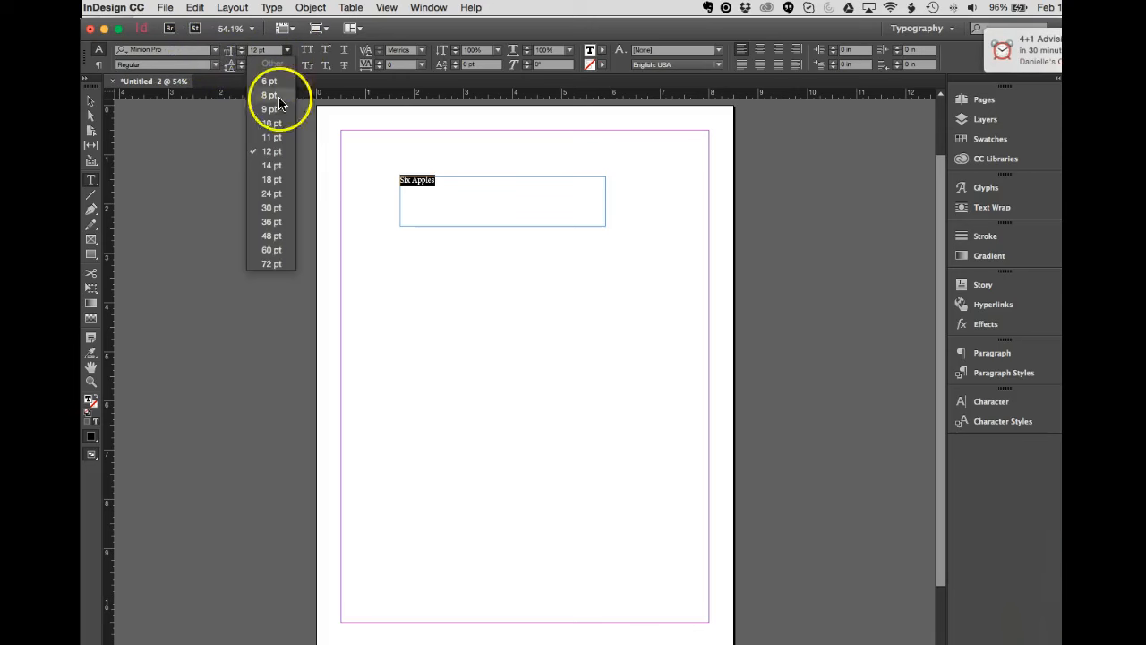
left_click(271, 237)
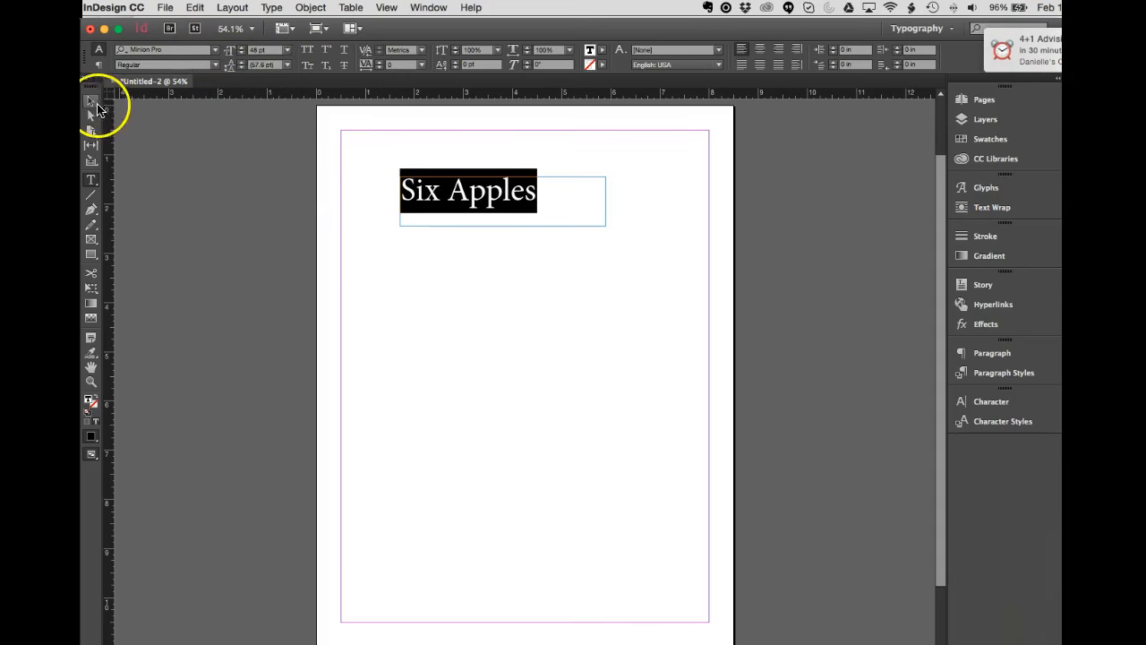
- Move the "Six Apples" text frame slightly to the right within the upper part of the page
left_click(97, 107)
left_click(469, 233)
left_click_drag(481, 199, 459, 163)
left_click_drag(484, 208, 491, 249)
left_click_drag(484, 206, 439, 192)
- Change the font of the whole "Six Apples" text to Marker Felt and deselect it
double_click(509, 196)
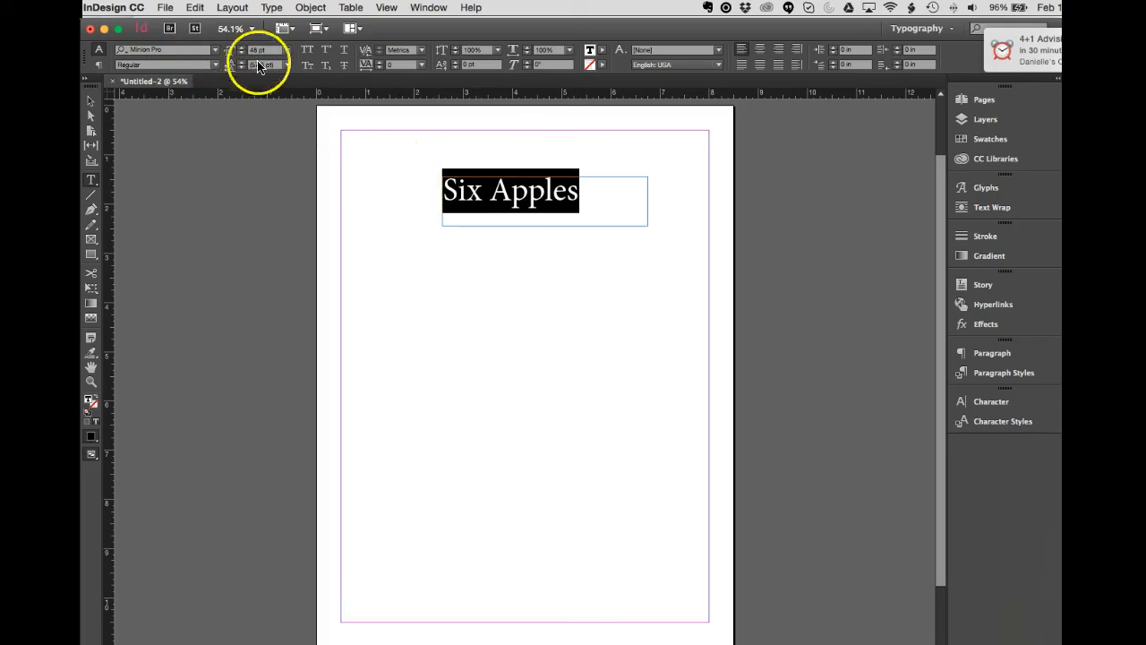
left_click(214, 65)
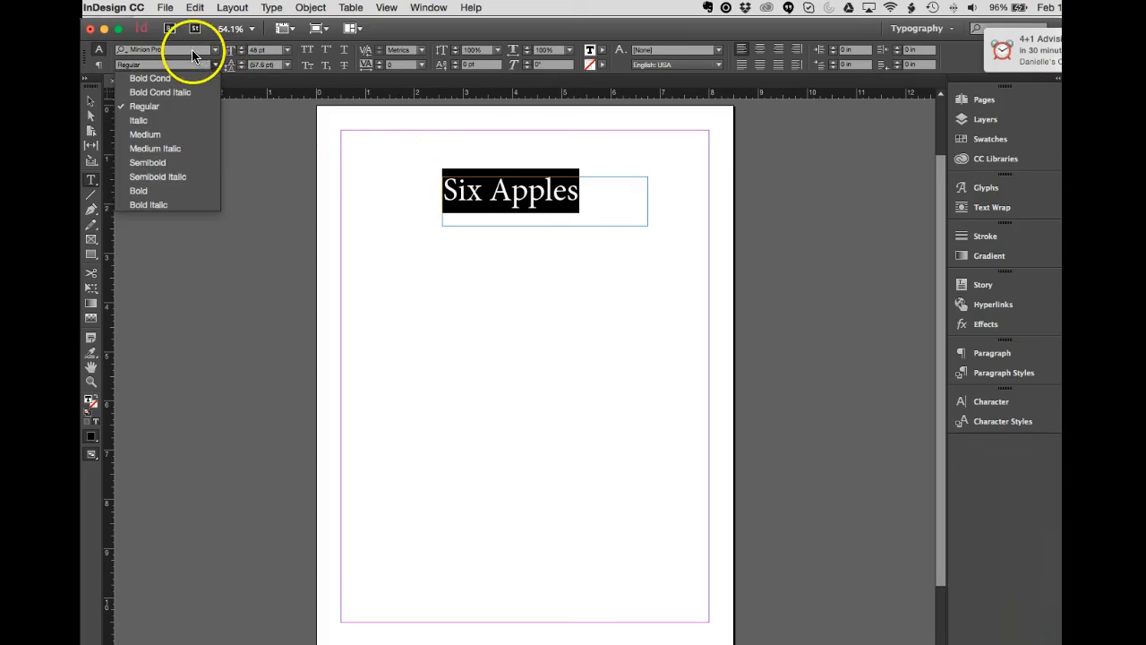
left_click(215, 50)
left_click(215, 50)
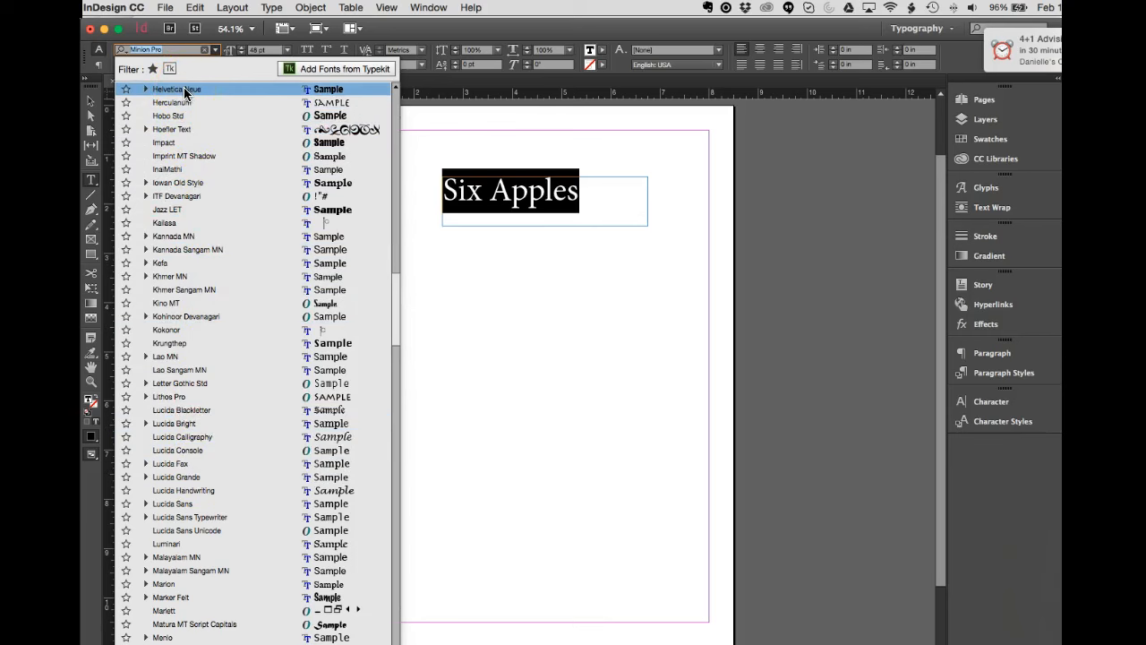
left_click(209, 133)
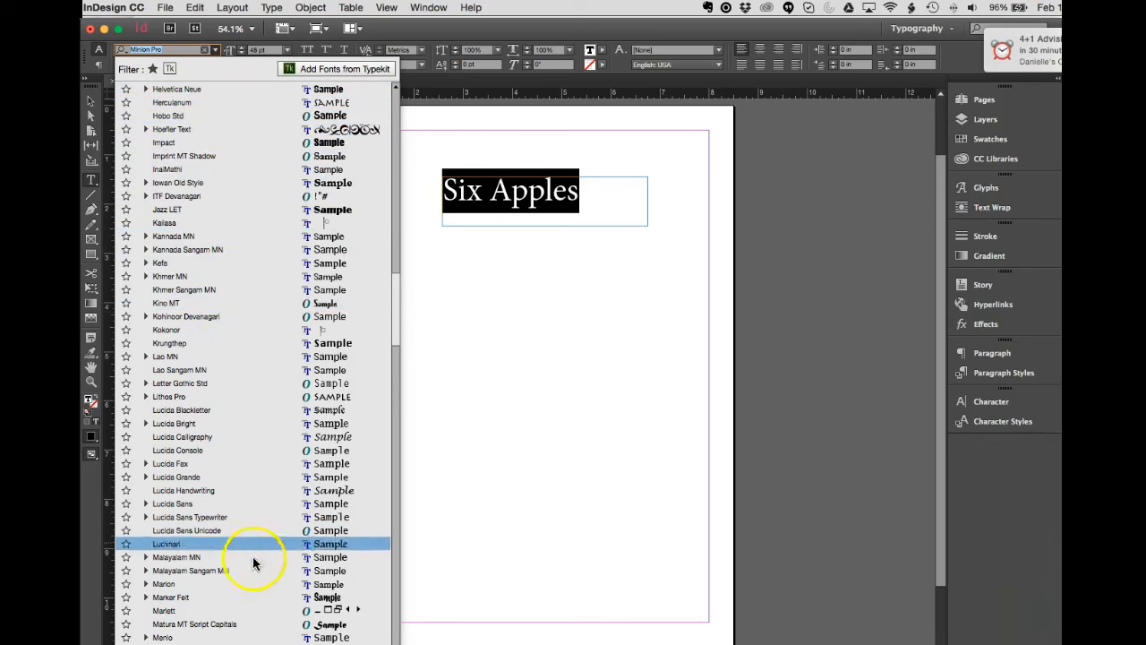
left_click(190, 597)
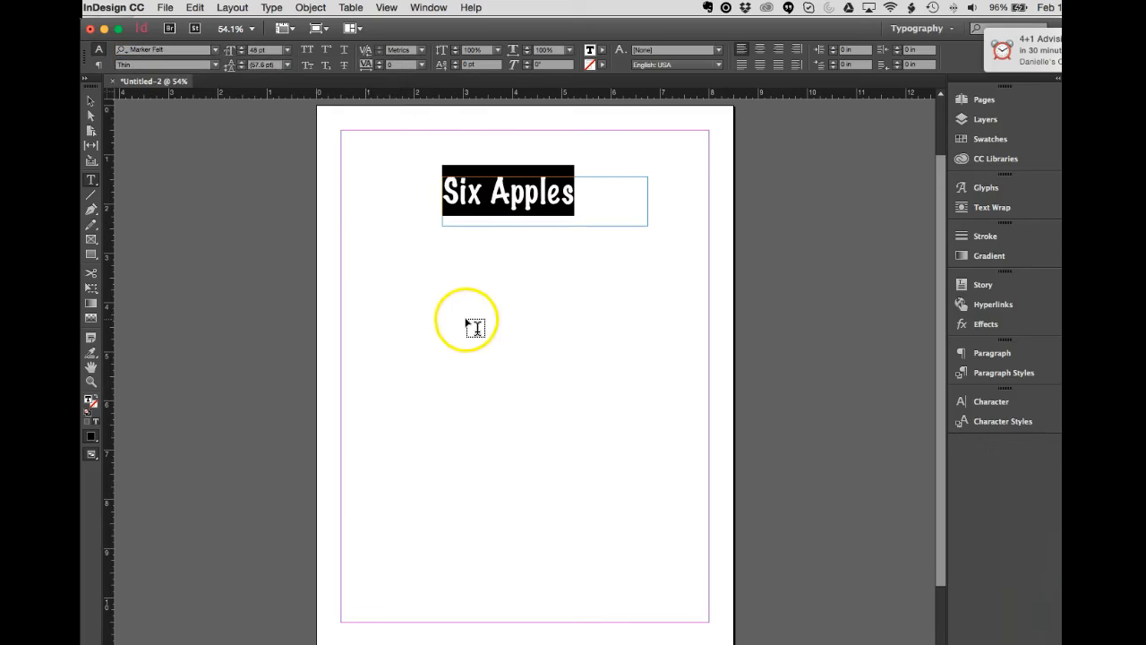
left_click(440, 263)
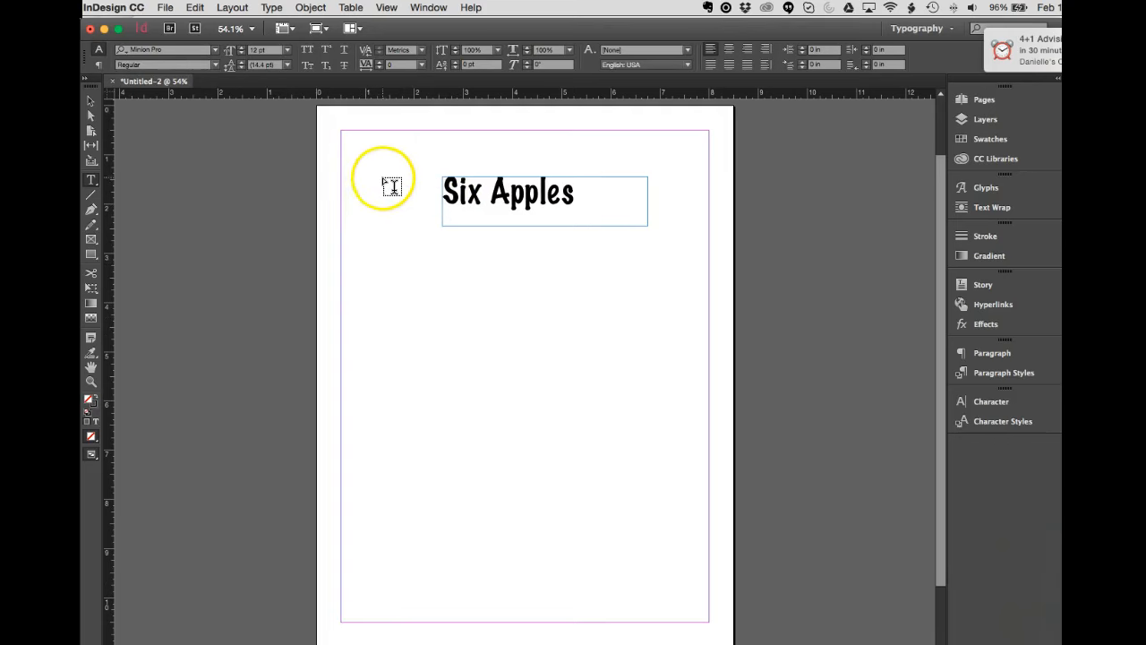
- Change the font of the whole "Six Apples" text to Palatino and deselect it
left_click(212, 52)
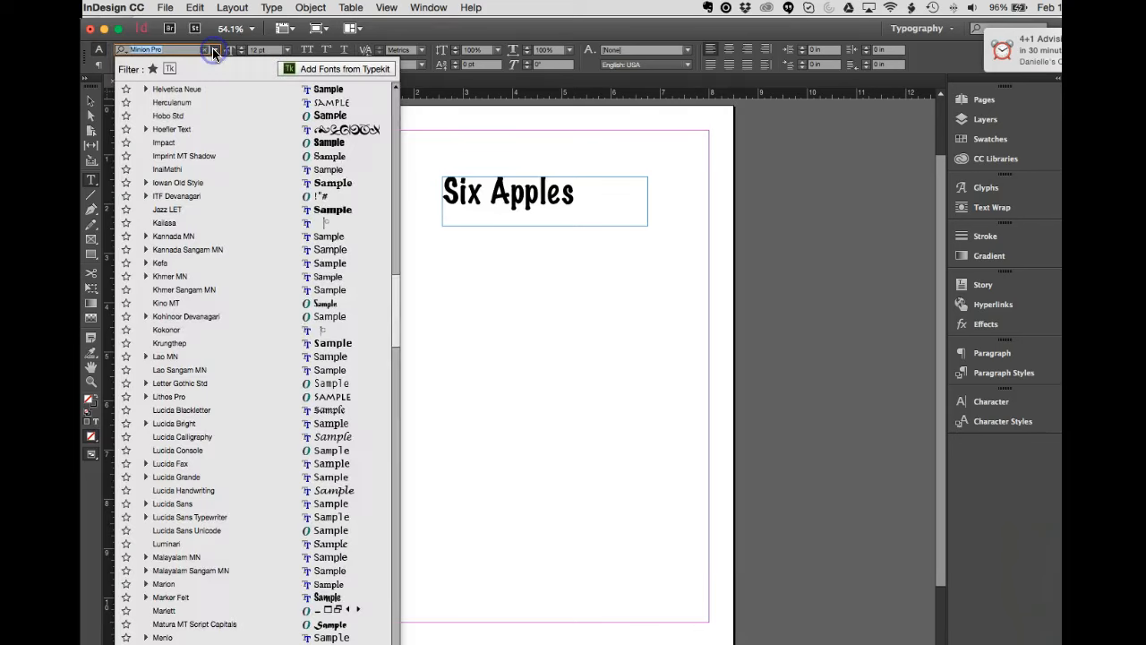
left_click(512, 186)
triple_click(512, 186)
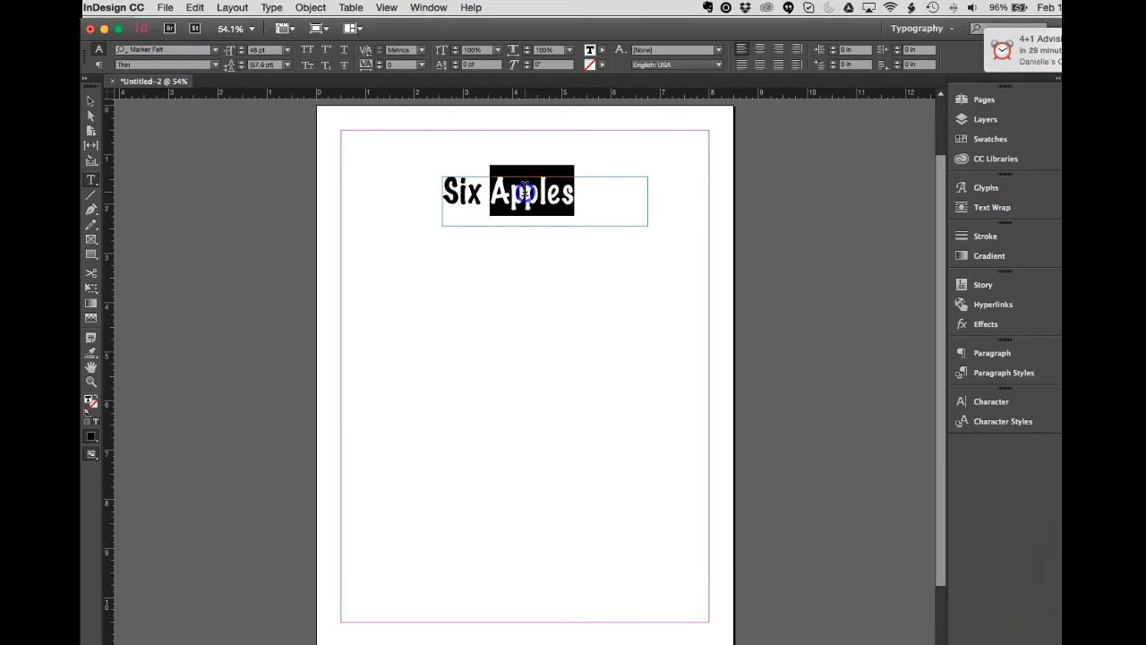
left_click(215, 52)
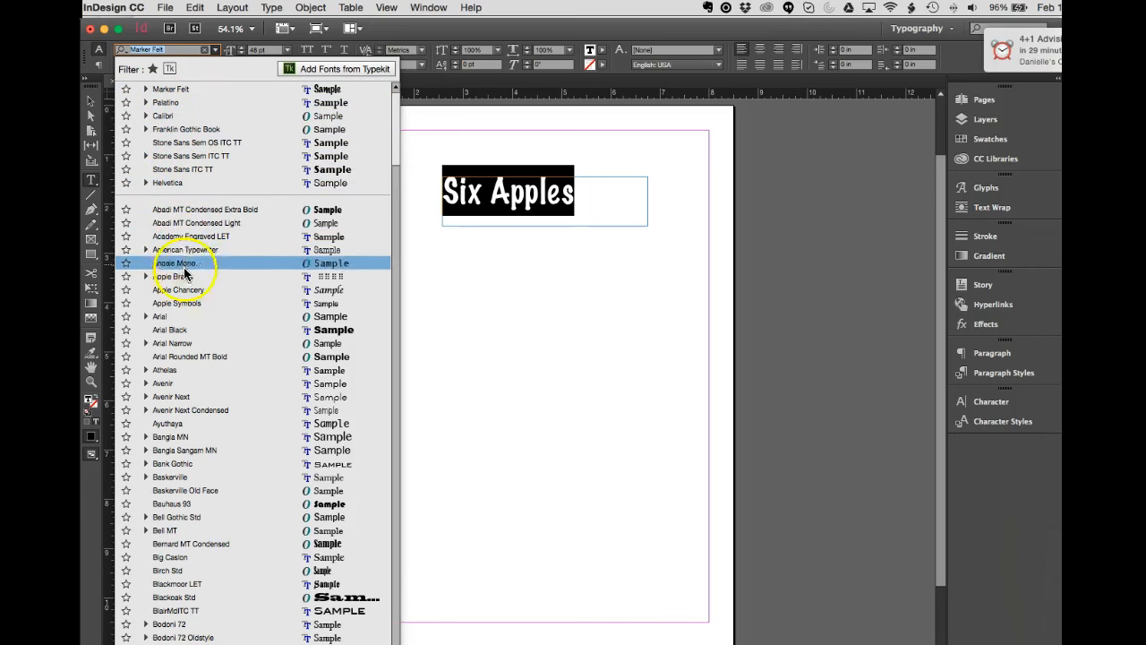
left_click(163, 103)
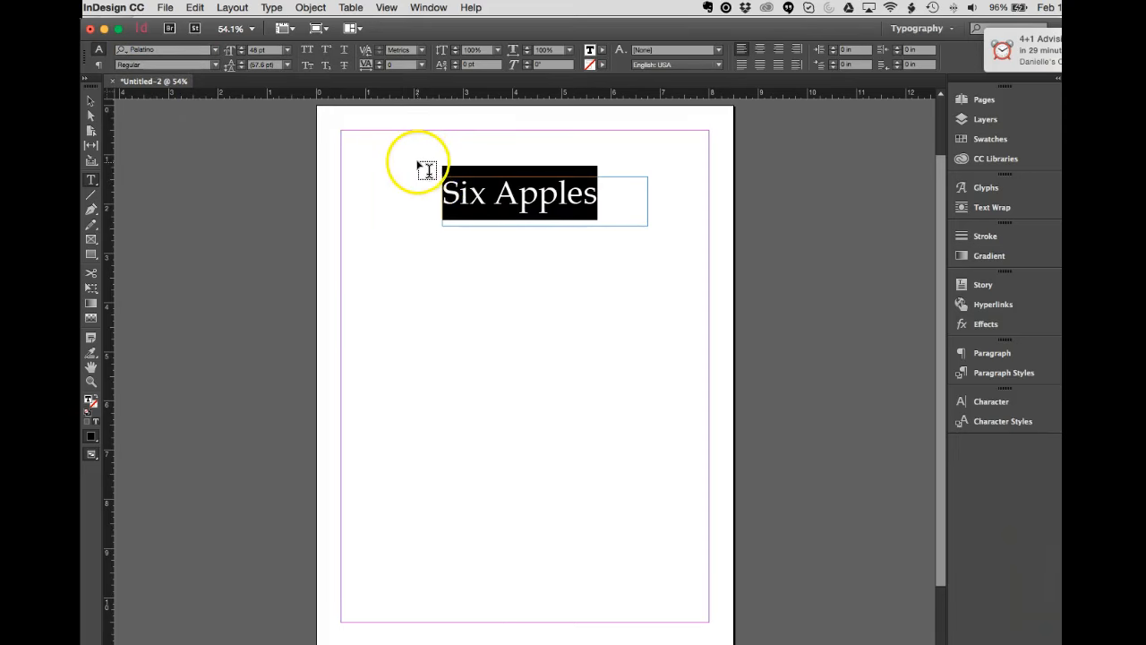
left_click(425, 170)
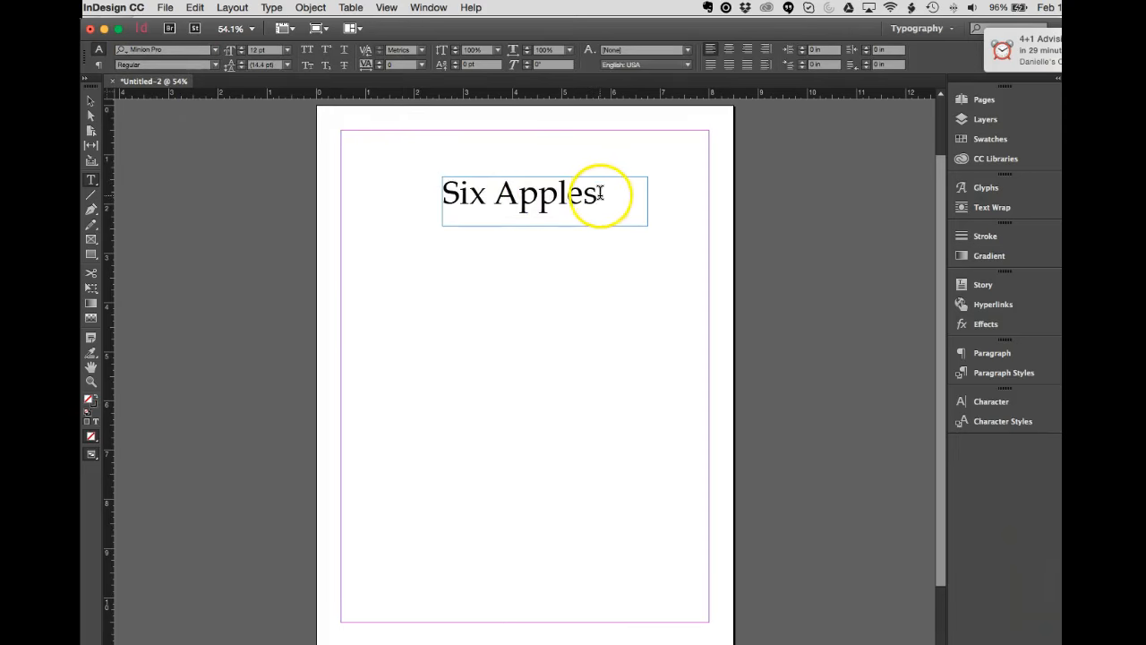
- Move the "Six Apples" text frame up and to the left, to about X 1.77 in, Y 1.82 in
left_click(87, 101)
left_click(537, 182)
left_click_drag(538, 182, 498, 175)
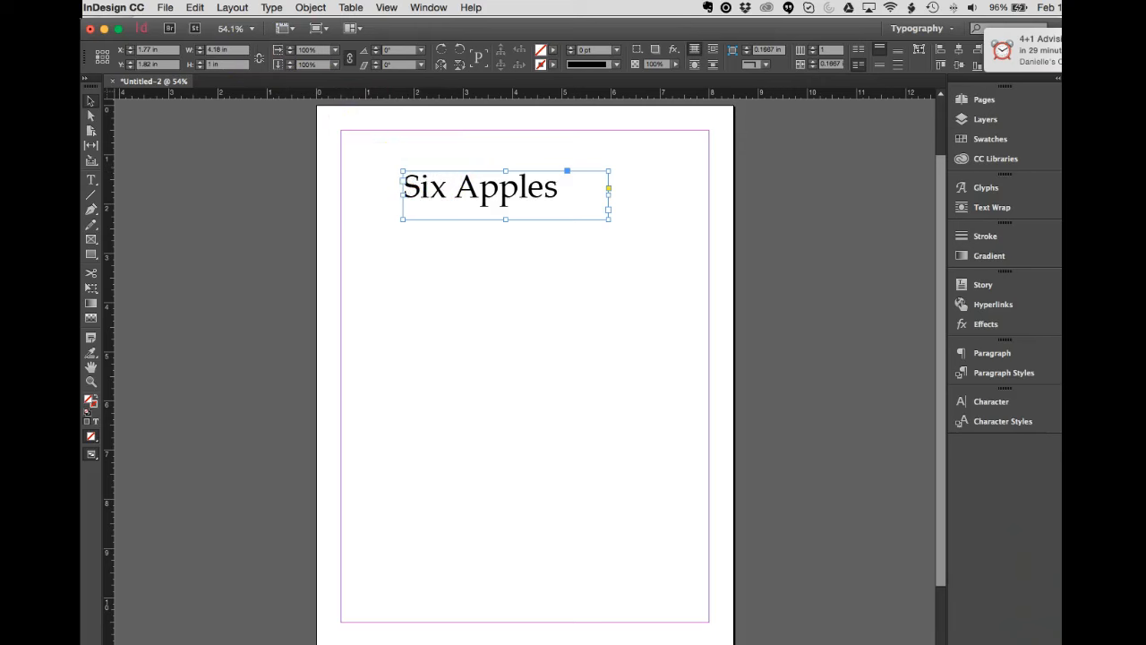
- Copy the "Six Apples" text frame, paste a duplicate, and place it directly below the original
left_click(195, 8)
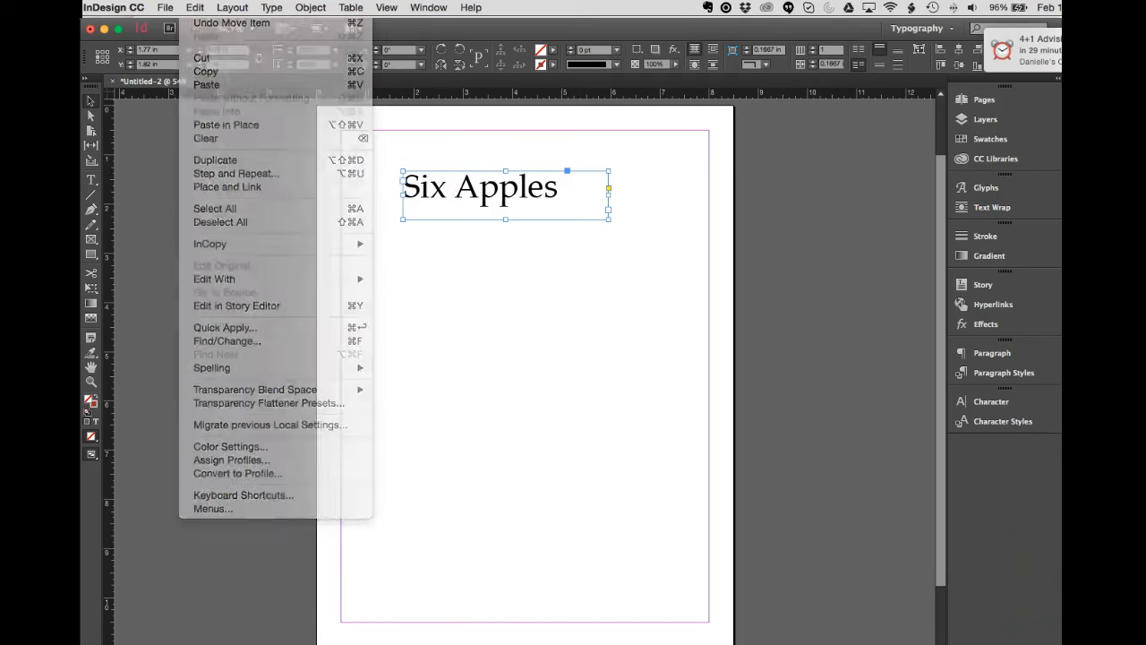
left_click(205, 72)
left_click(472, 282)
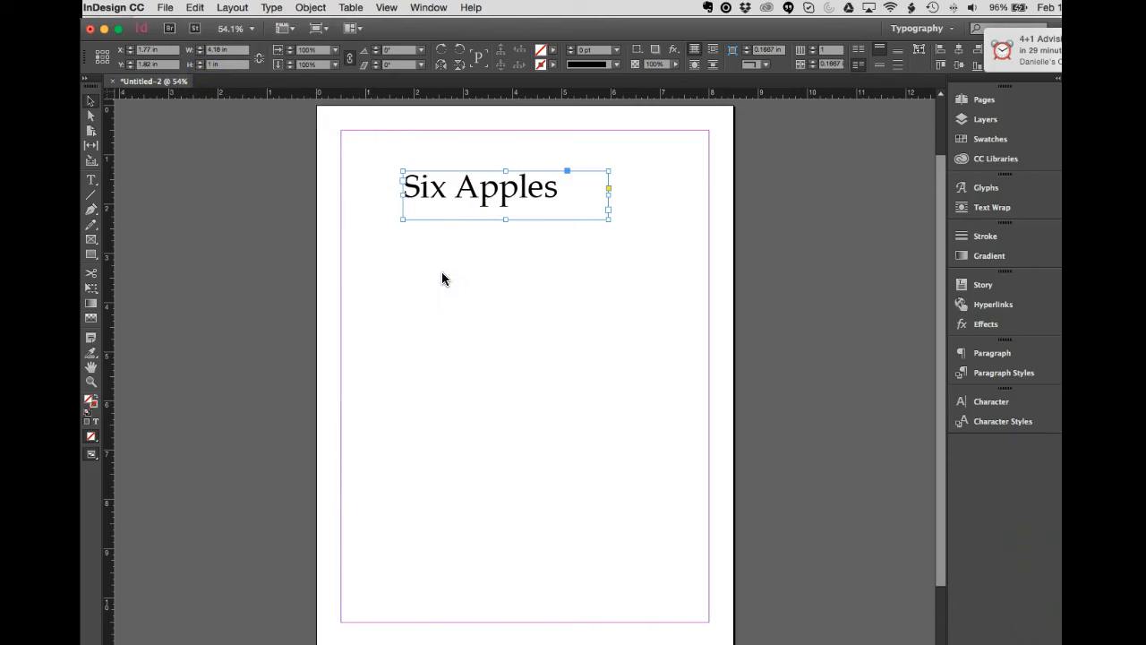
left_click(441, 276)
left_click(428, 258)
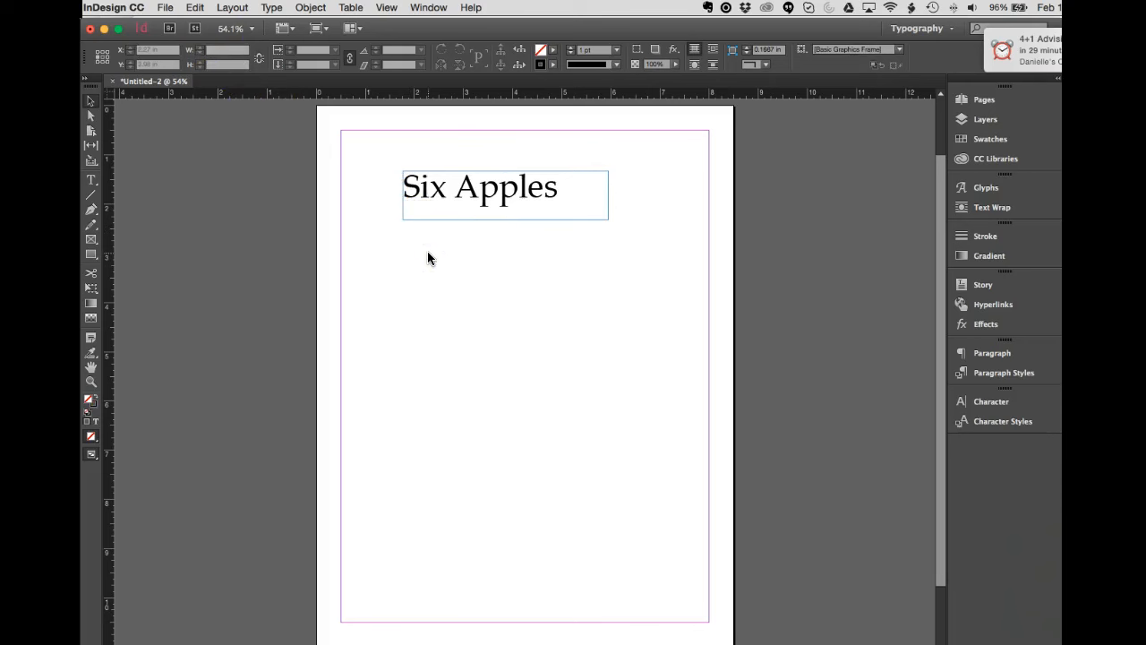
key("super+v")
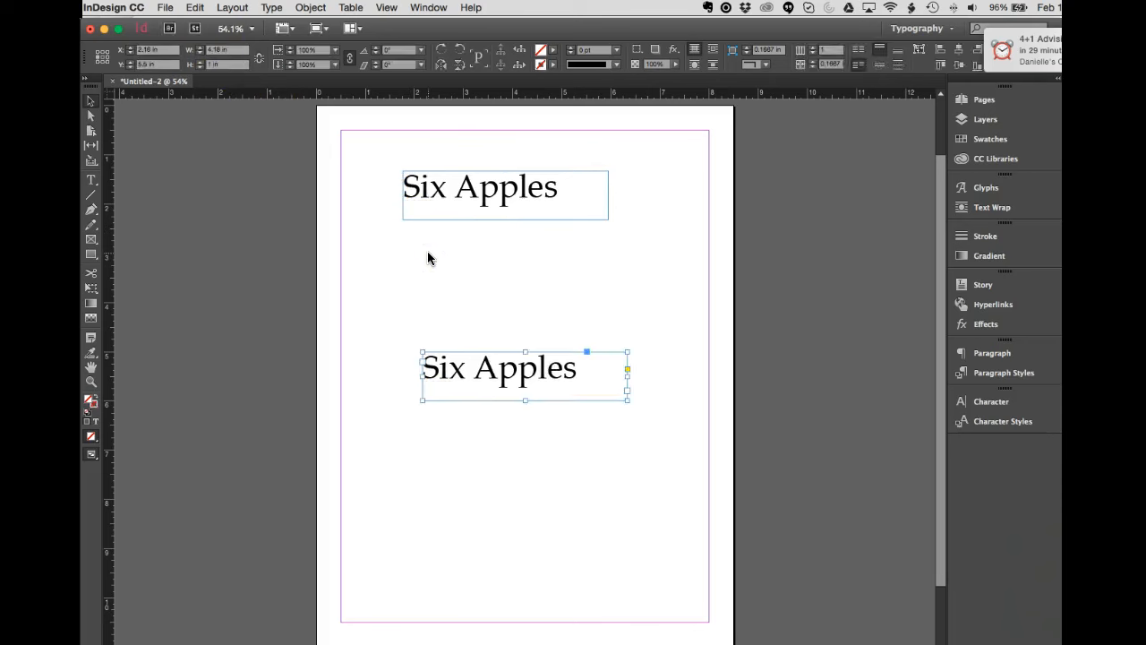
left_click_drag(476, 355, 460, 259)
left_click(439, 365)
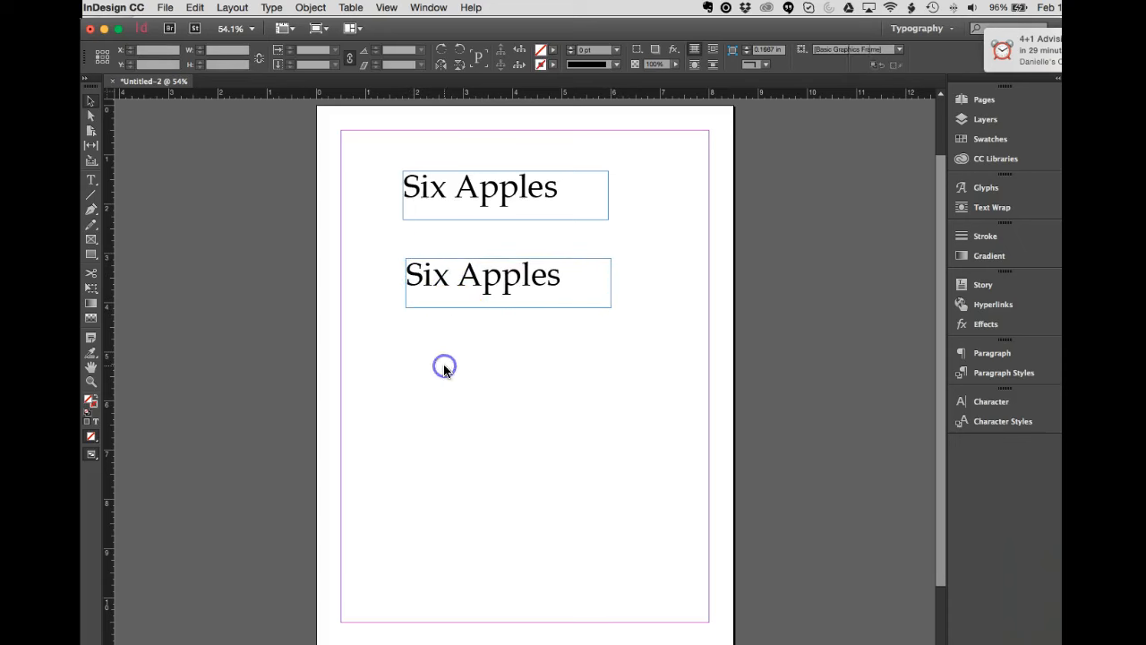
- Paste another copy of the "Six Apples" frame, place it below the other two, and deselect it
key("super+v")
left_click_drag(453, 356, 442, 351)
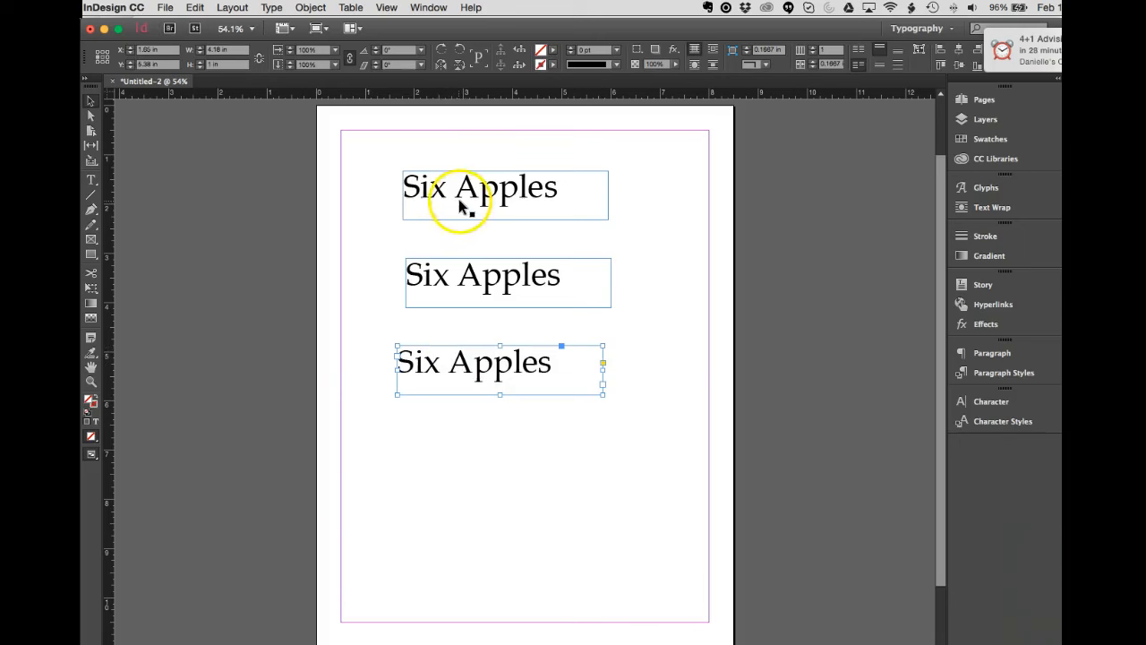
left_click(627, 345)
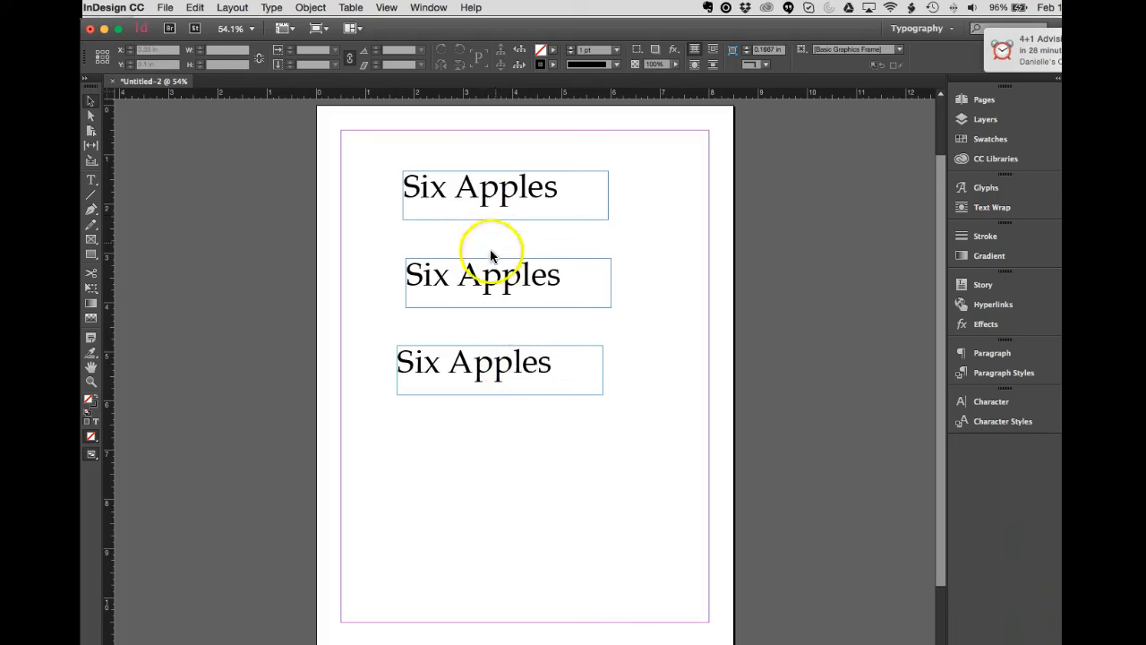
- Change the font of the whole text in the top "Six Apples" frame to Calibri
left_click(481, 281)
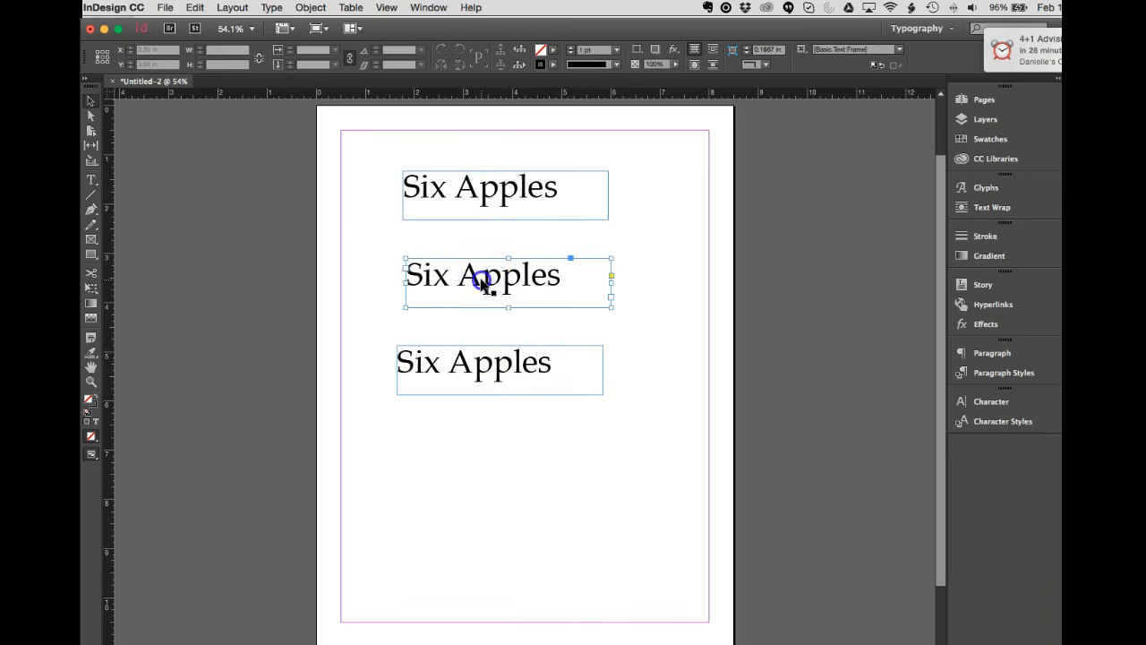
left_click(466, 190)
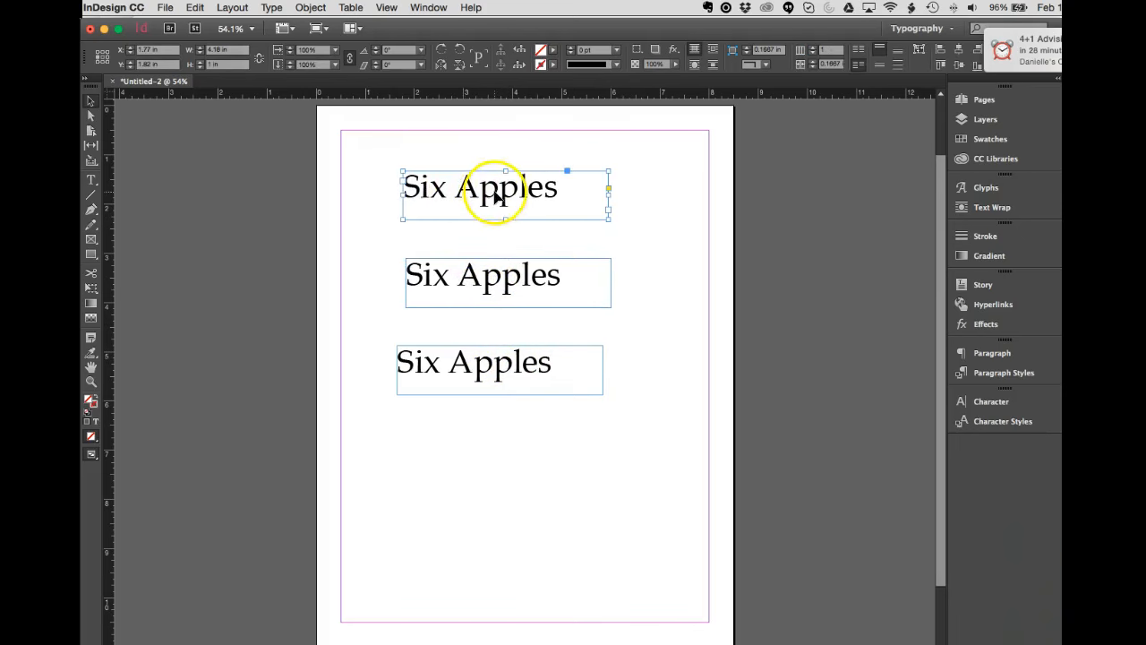
double_click(494, 192)
left_click_drag(558, 187, 392, 197)
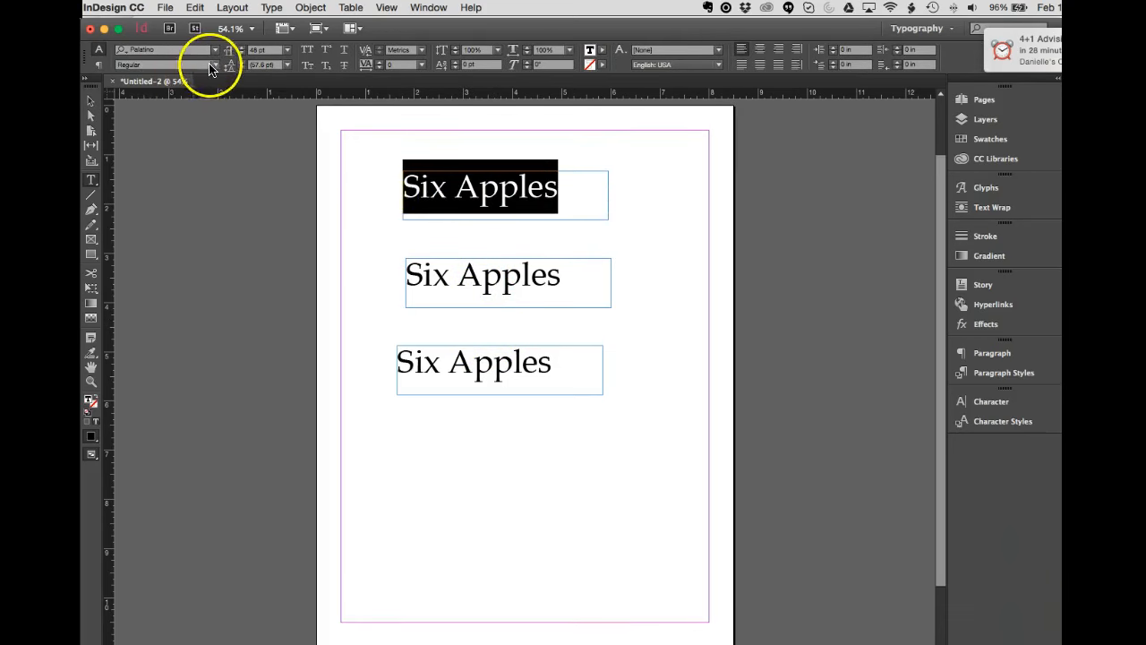
left_click(217, 65)
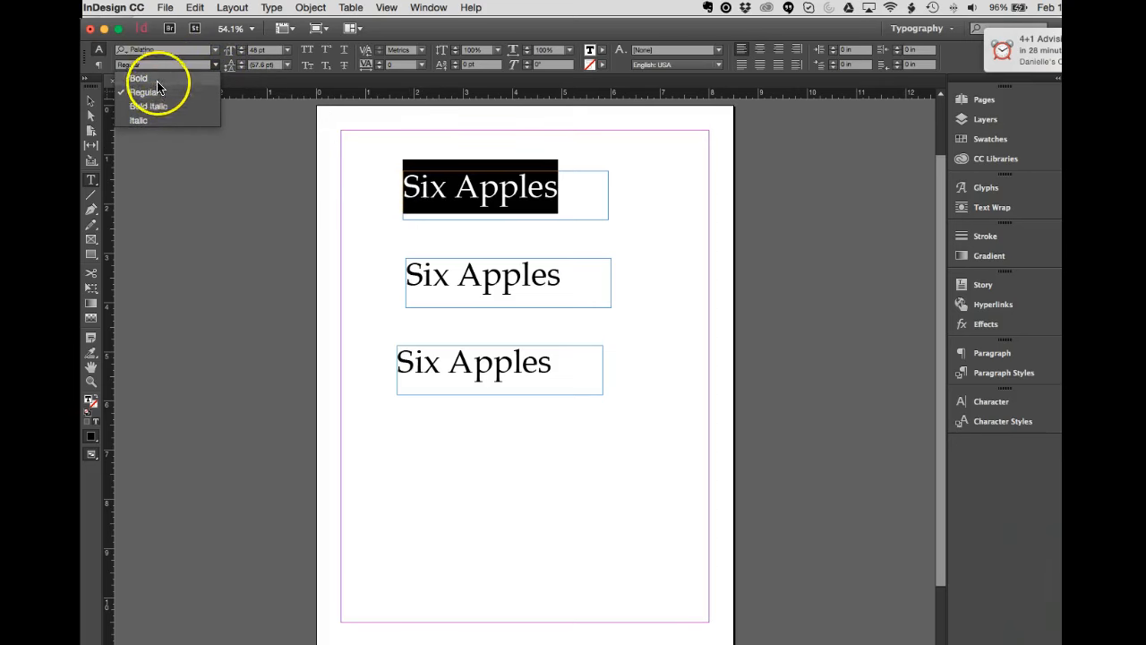
left_click(216, 50)
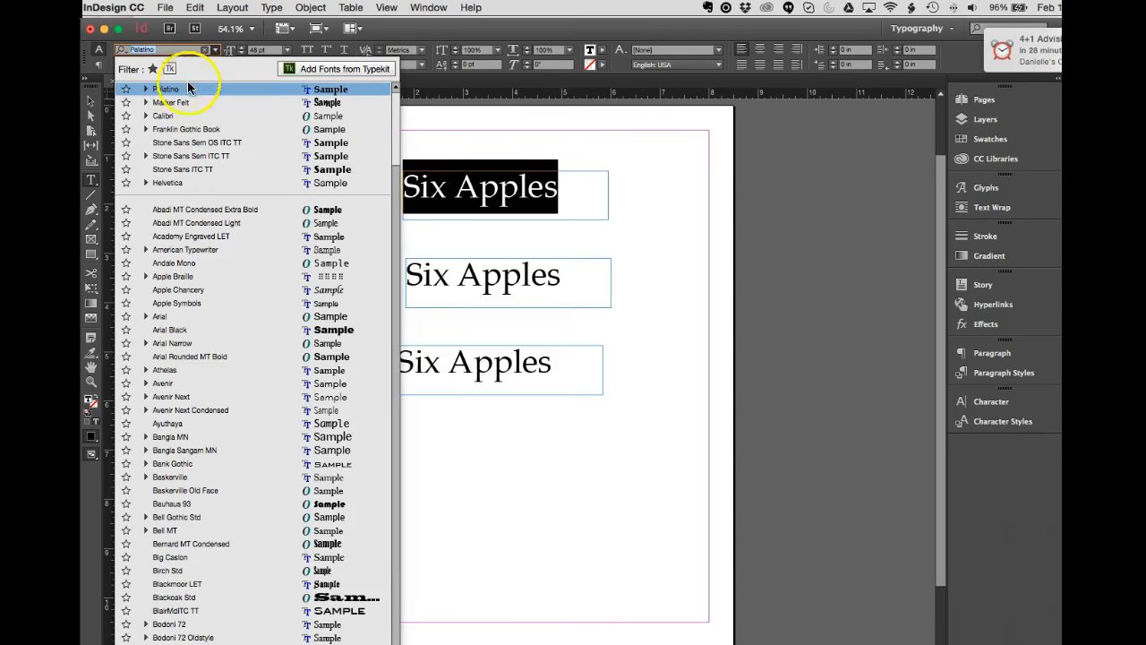
left_click(145, 117)
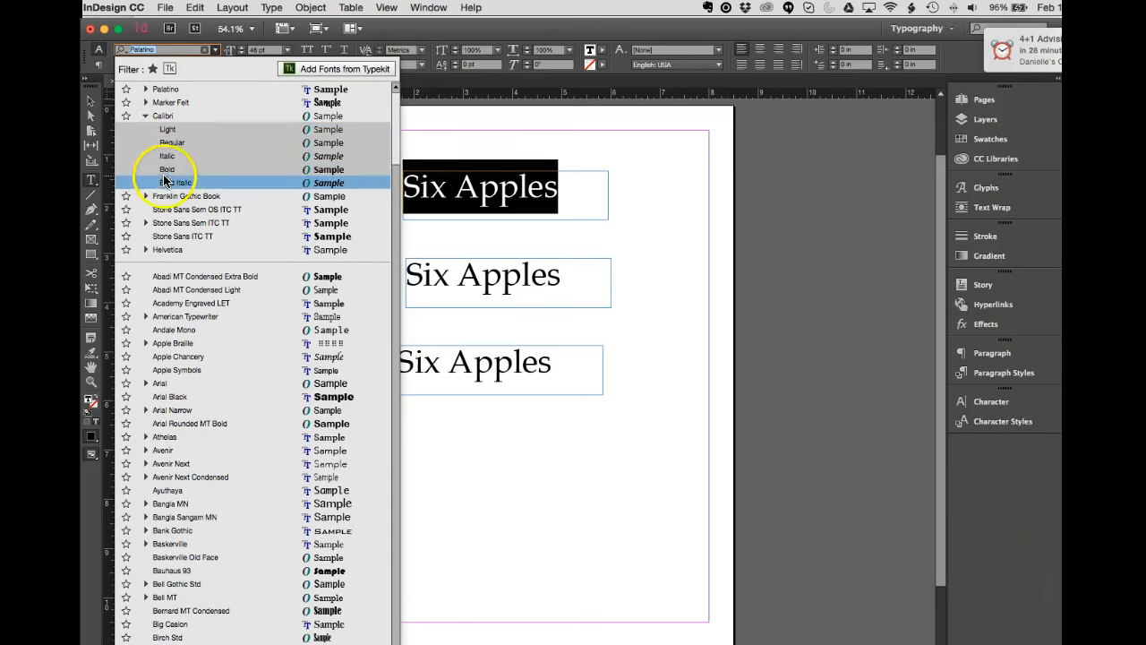
left_click(166, 117)
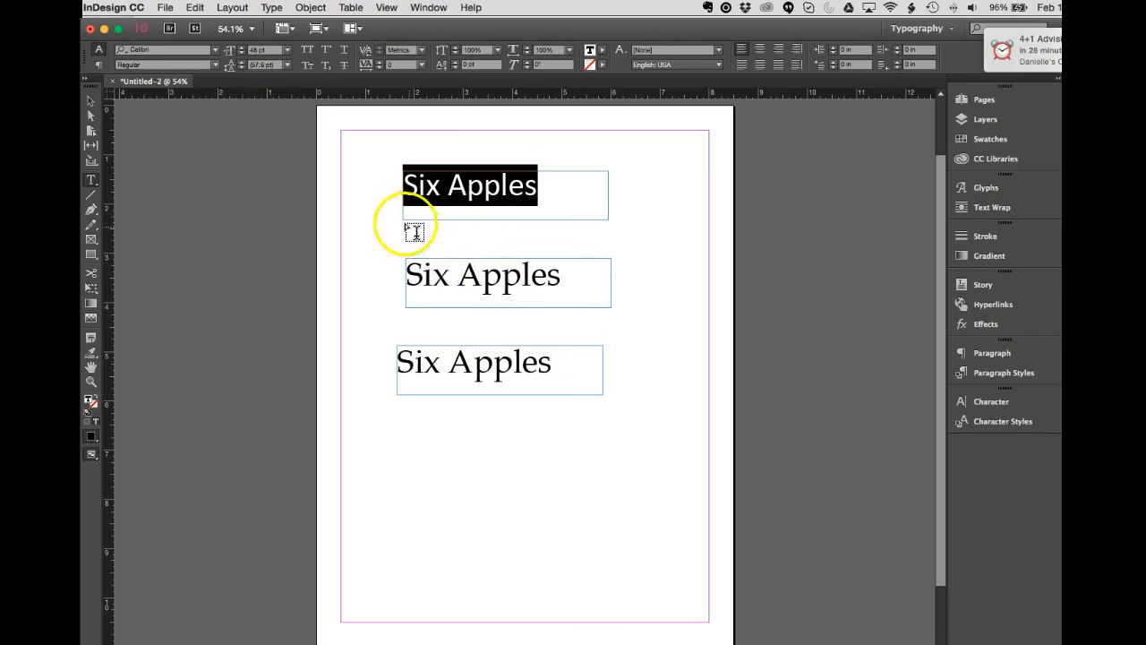
- Change the font of the whole text in the middle "Six Apples" frame to Calibri
left_click(91, 102)
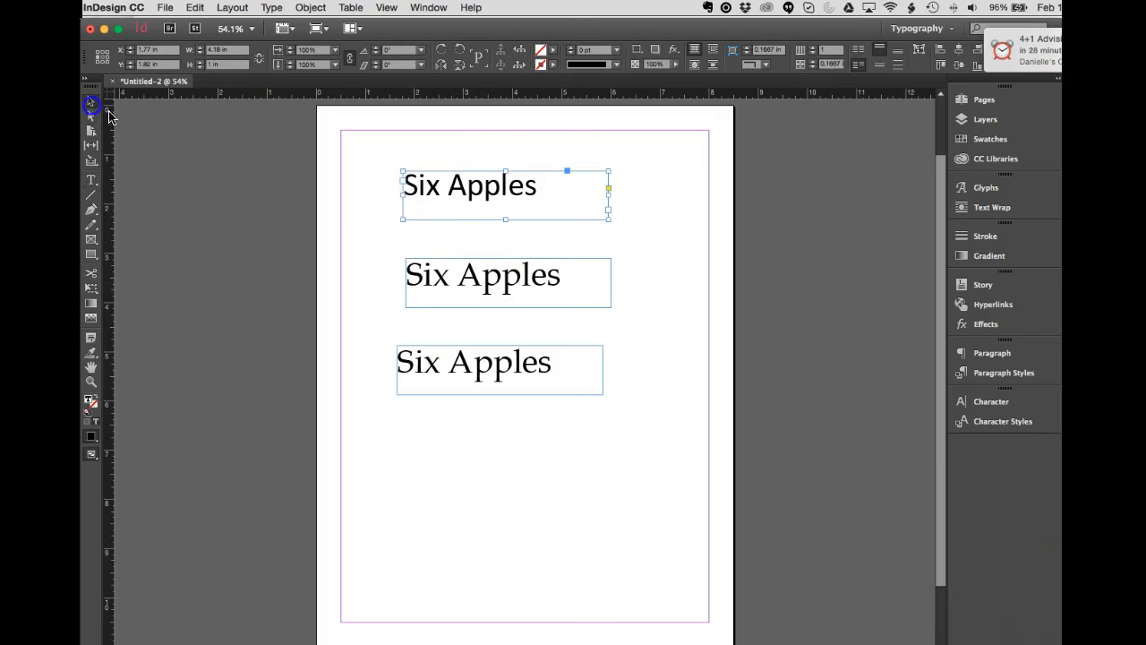
left_click(442, 260)
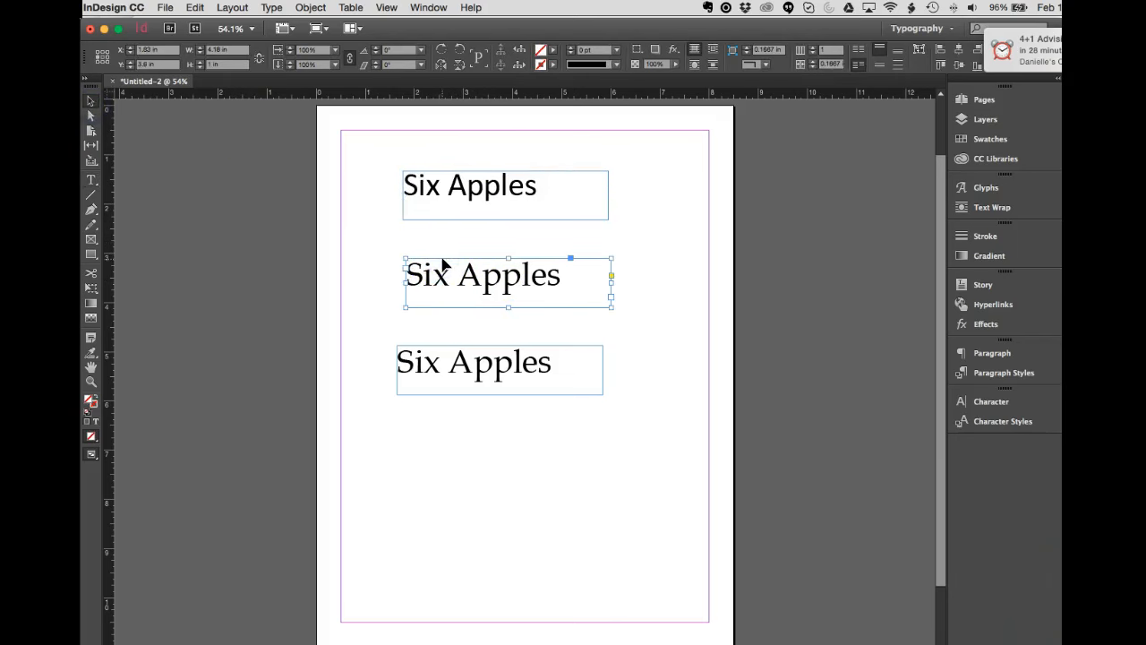
double_click(445, 276)
left_click_drag(552, 276, 394, 269)
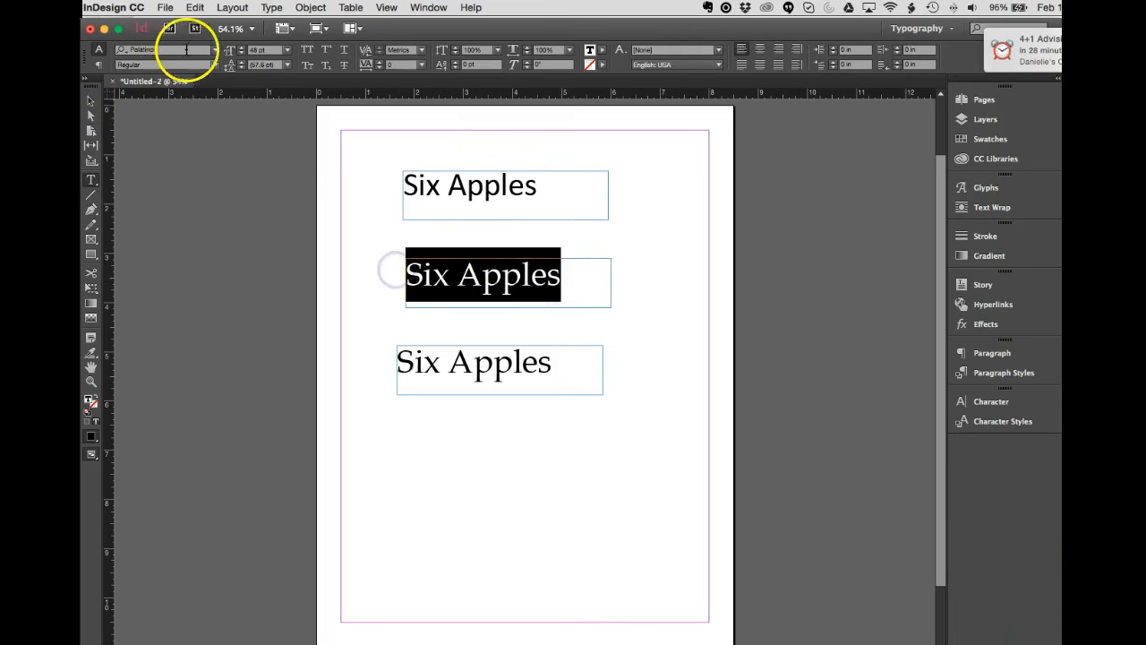
left_click(217, 53)
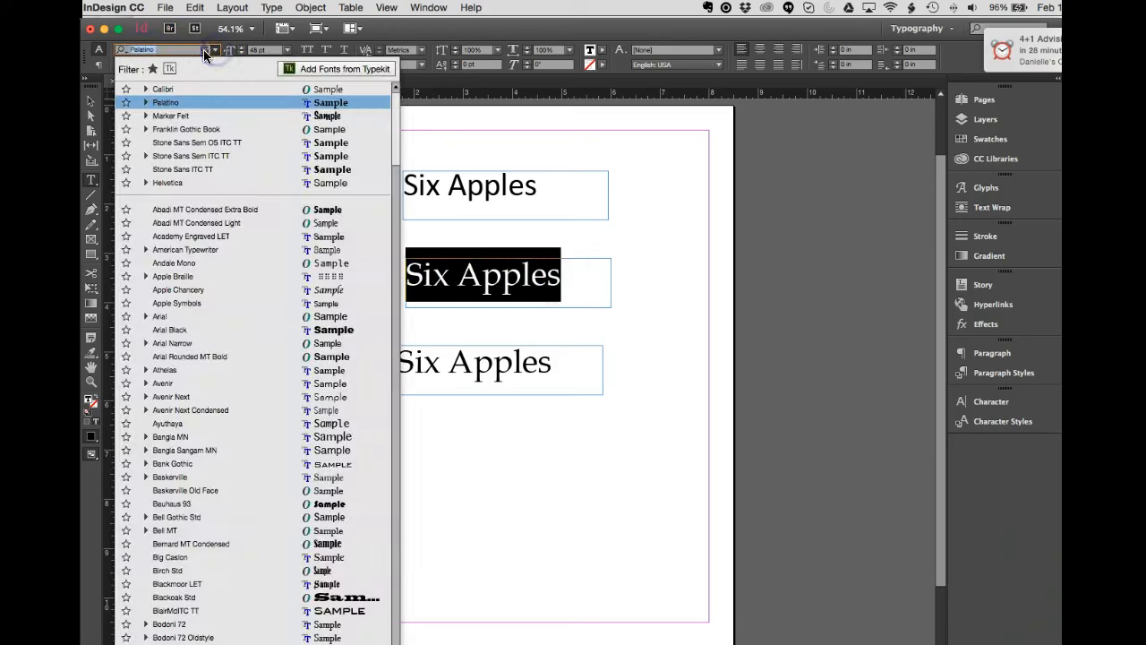
left_click(157, 88)
- Change the font of the whole text in the bottom "Six Apples" frame to Calibri and leave text editing
left_click_drag(546, 360, 397, 356)
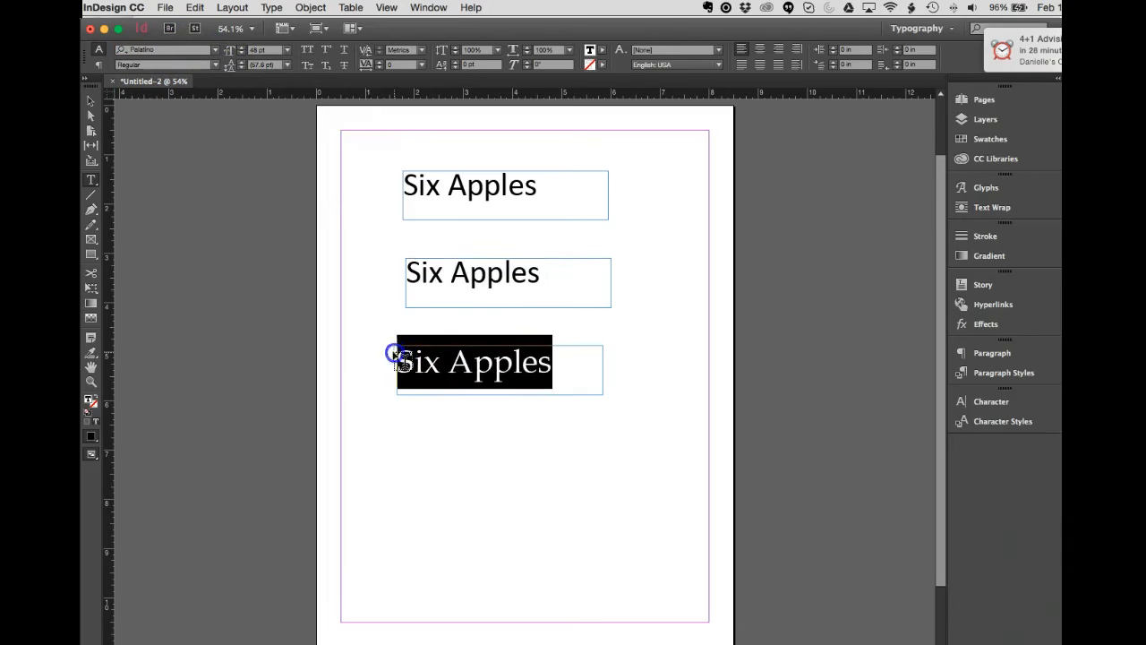
left_click(215, 50)
left_click(180, 89)
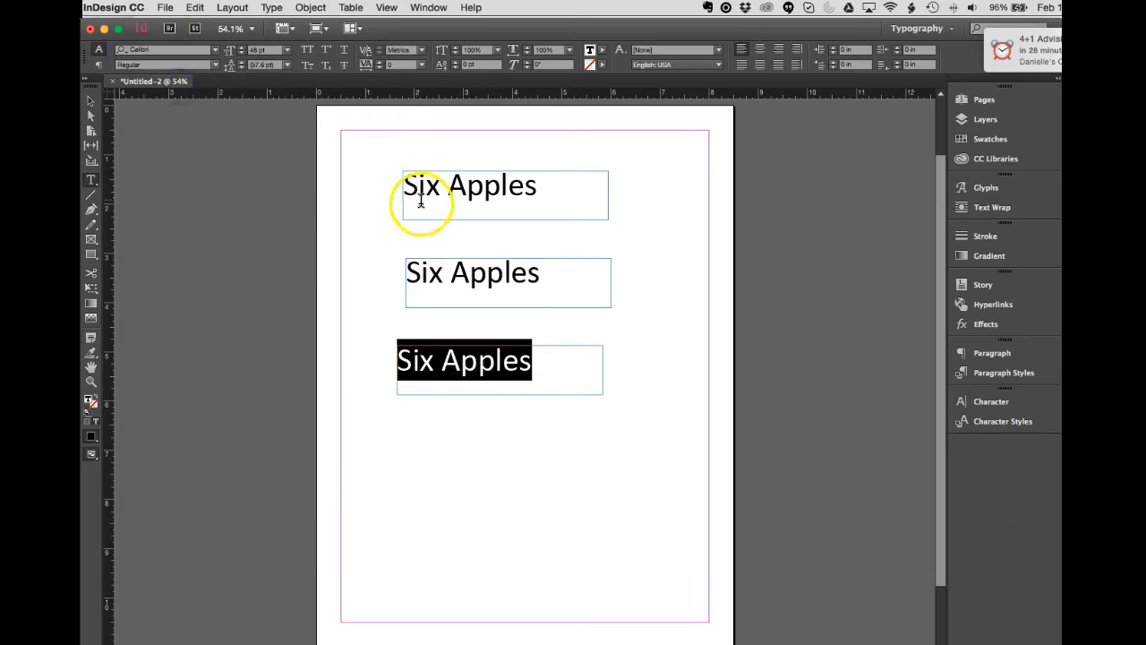
left_click(90, 100)
- Set the font style of the whole text in the top "Six Apples" frame to Light
double_click(525, 189)
left_click_drag(540, 185, 402, 187)
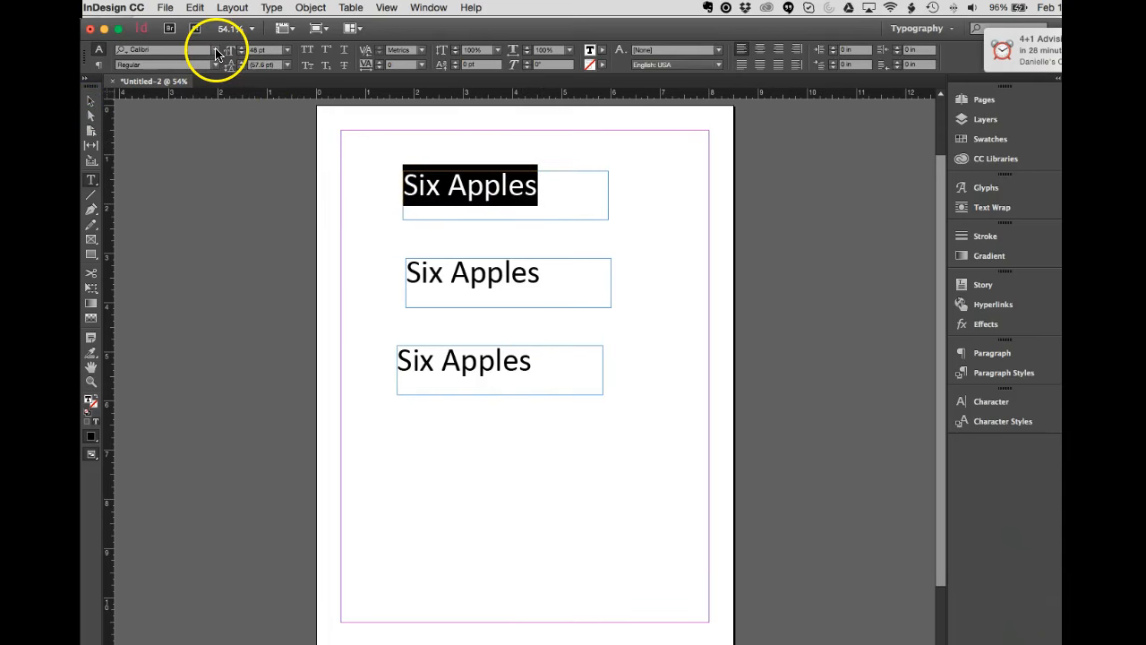
left_click(215, 64)
left_click(173, 81)
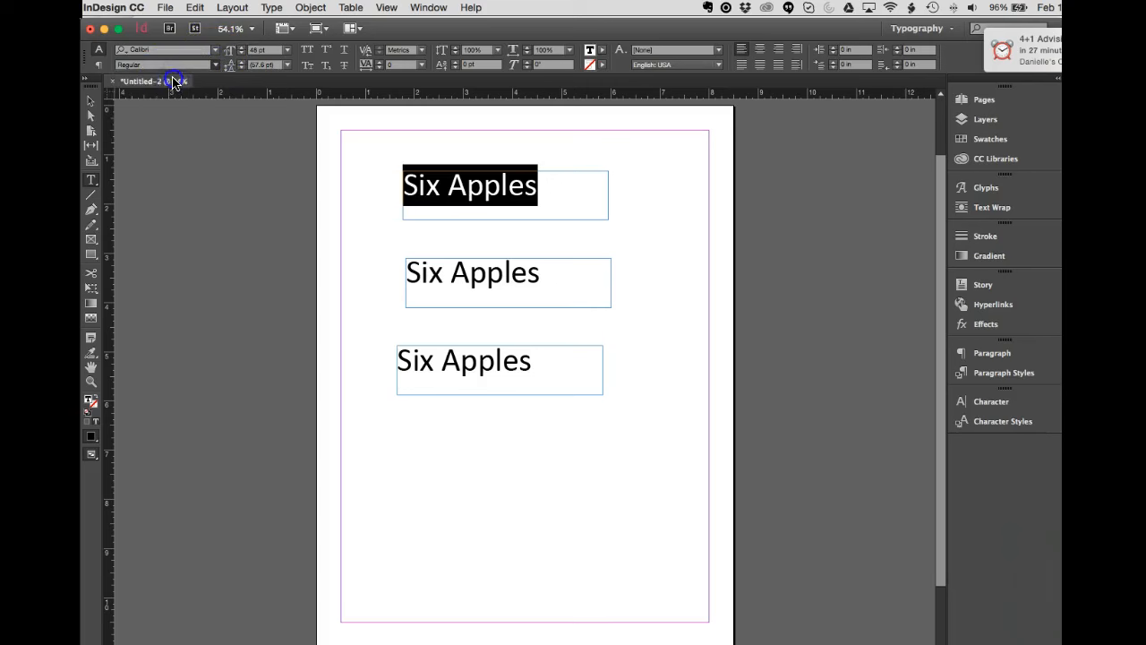
- Keep the middle "Six Apples" text in the Regular style and set the bottom "Six Apples" text to Bold
left_click_drag(543, 276, 399, 279)
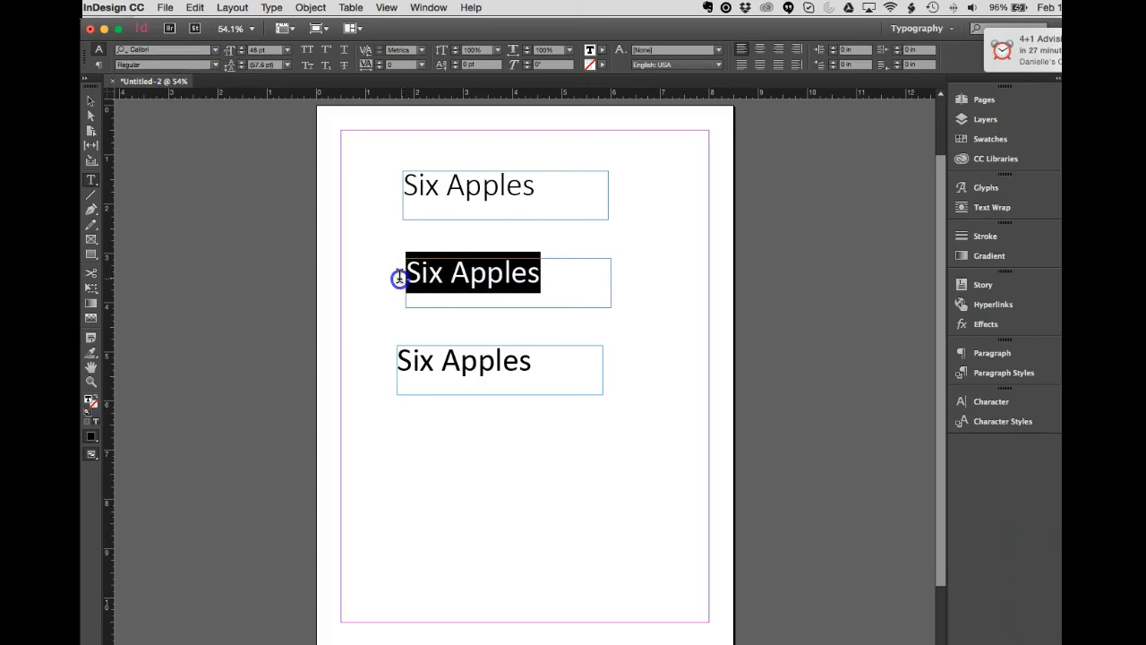
left_click(216, 65)
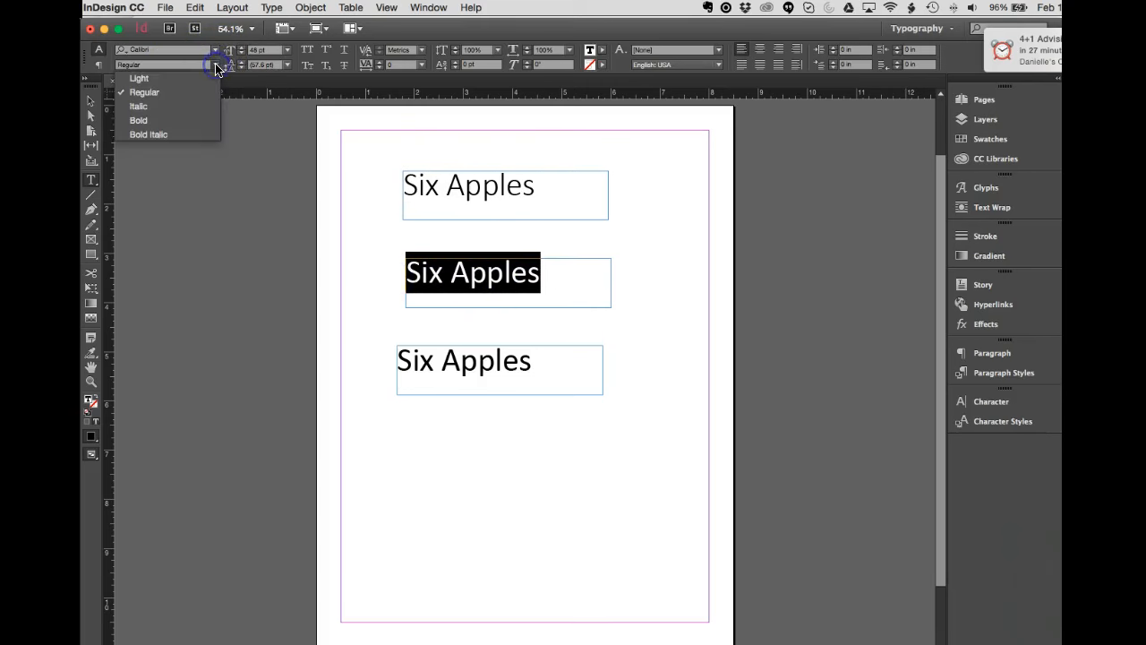
left_click(216, 67)
left_click_drag(529, 360, 388, 363)
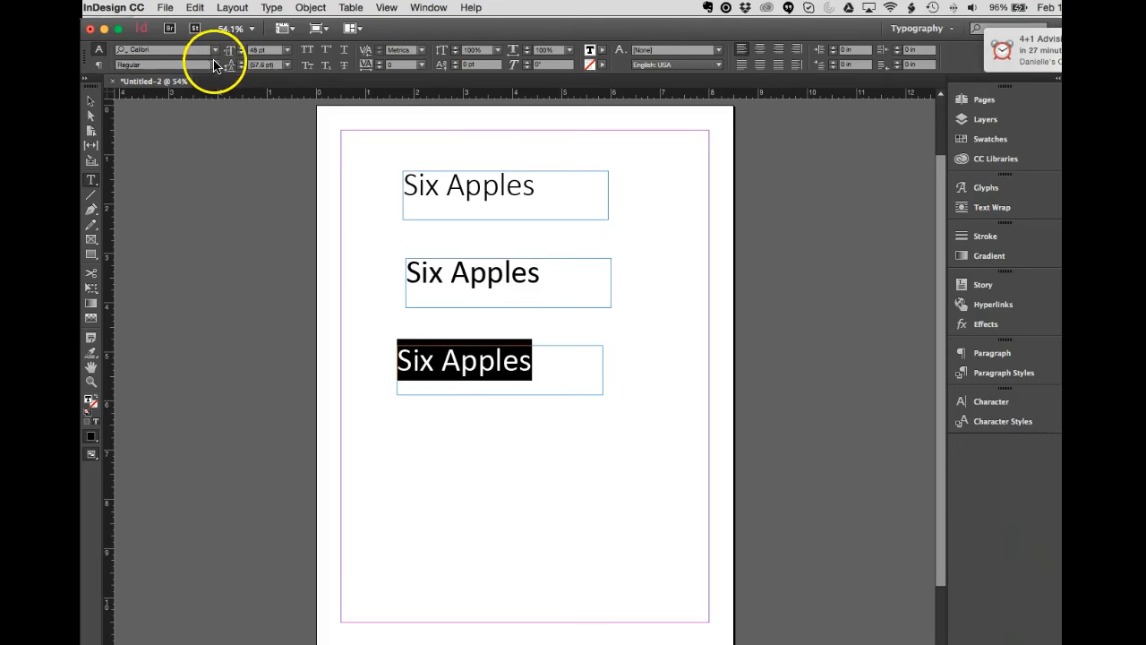
left_click(215, 65)
left_click(175, 121)
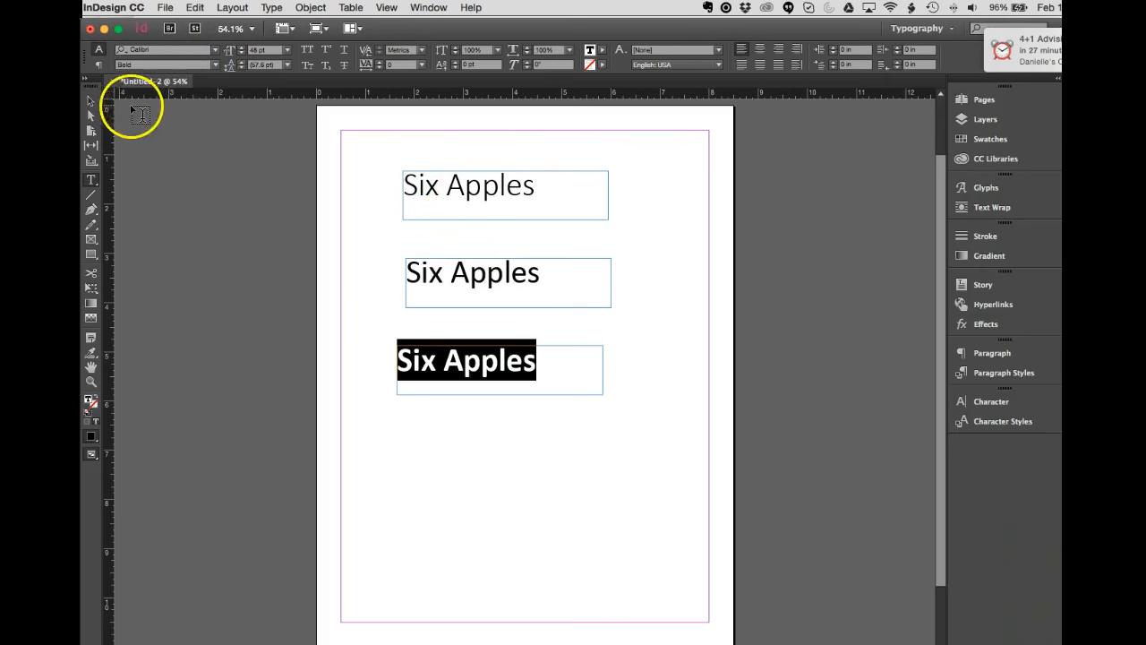
- Move the top "Six Apples" frame horizontally to the page's vertical center line, at X 2.16 in, Y 1.82 in
left_click(92, 102)
left_click(488, 189)
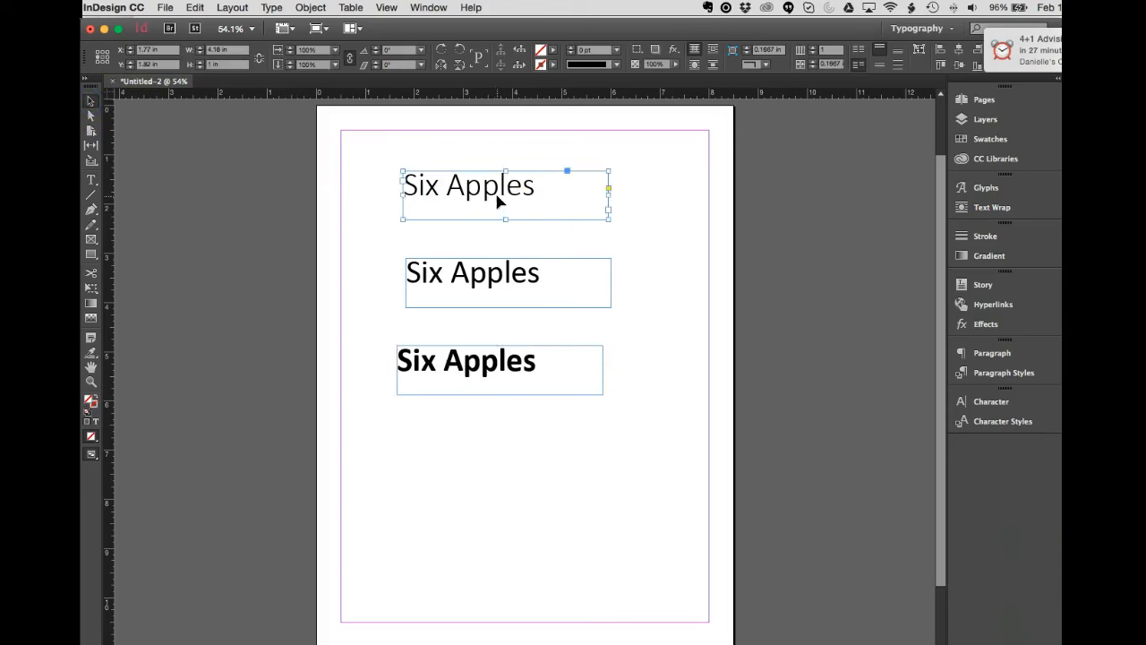
left_click_drag(493, 191, 529, 191)
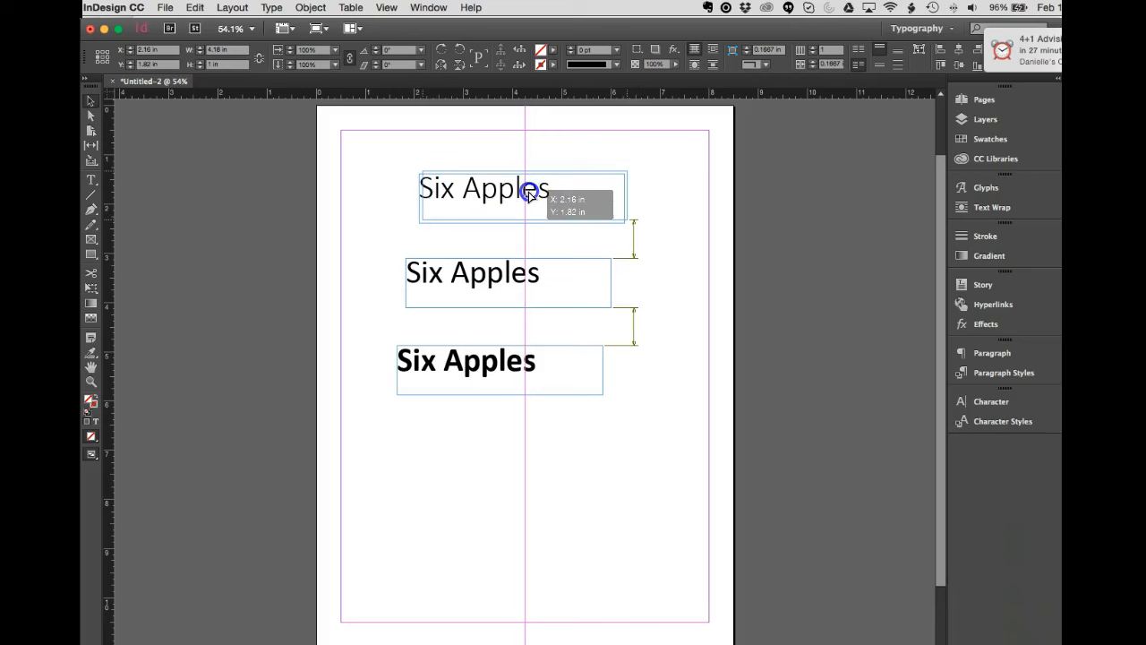
left_click_drag(529, 191, 533, 187)
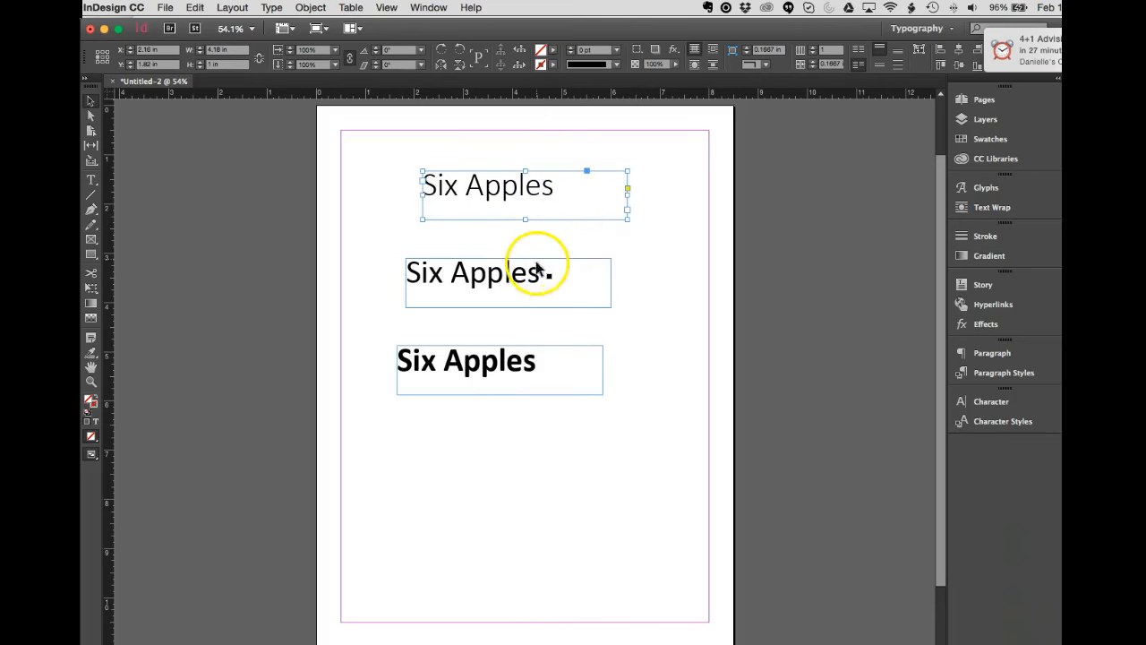
- Move the middle "Six Apples" frame to the right to align it with the top frame, and deselect everything
mouse_move(495, 279)
left_mouse_down()
mouse_move(535, 271)
mouse_move(510, 276)
left_mouse_up()
left_click(573, 192)
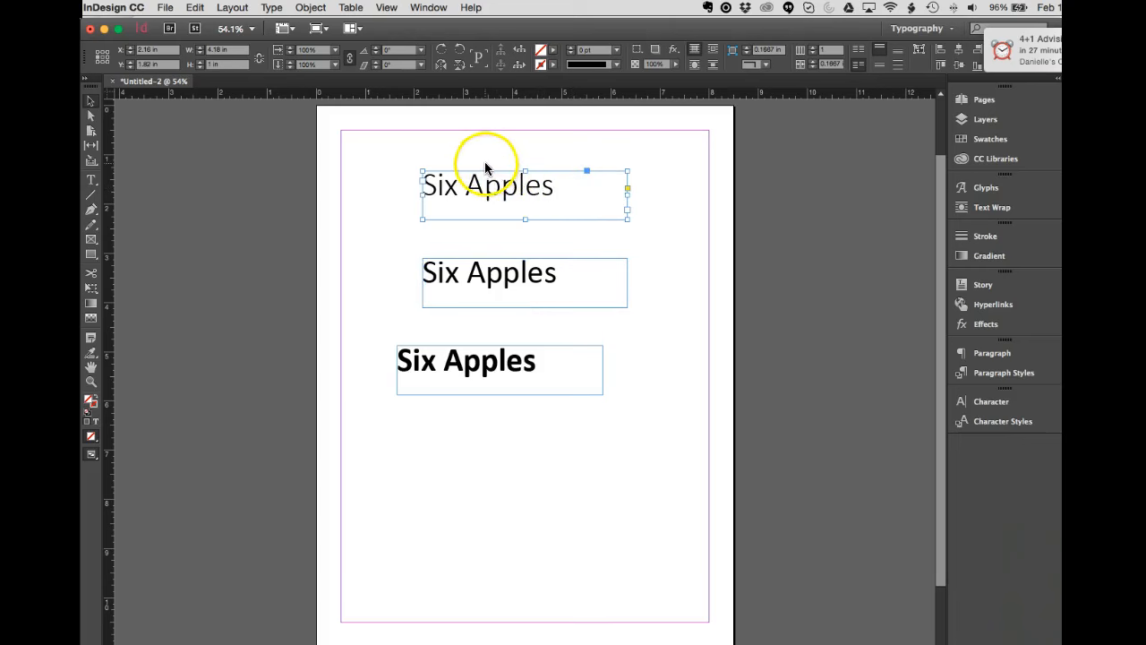
left_click(773, 185)
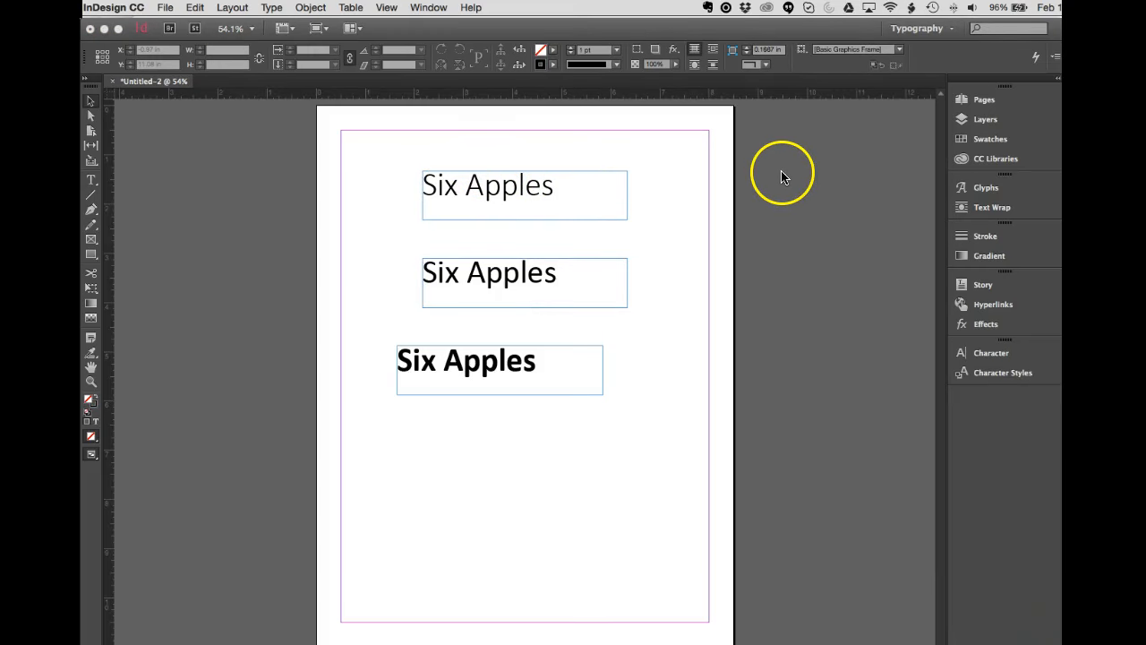
left_click(528, 192)
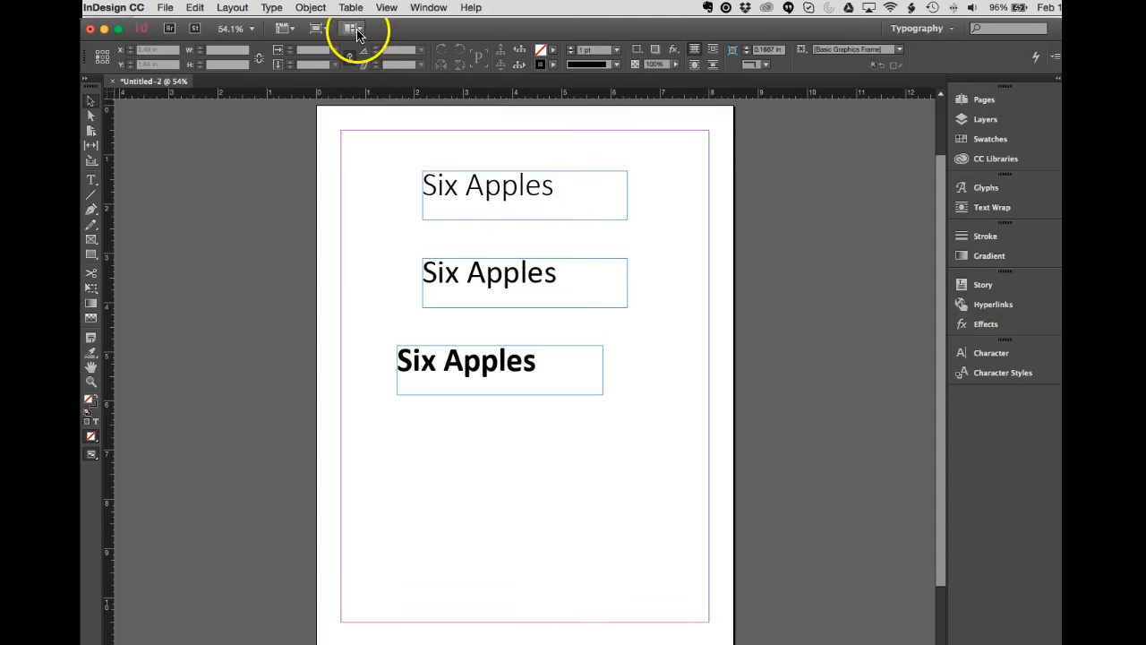
left_click(385, 7)
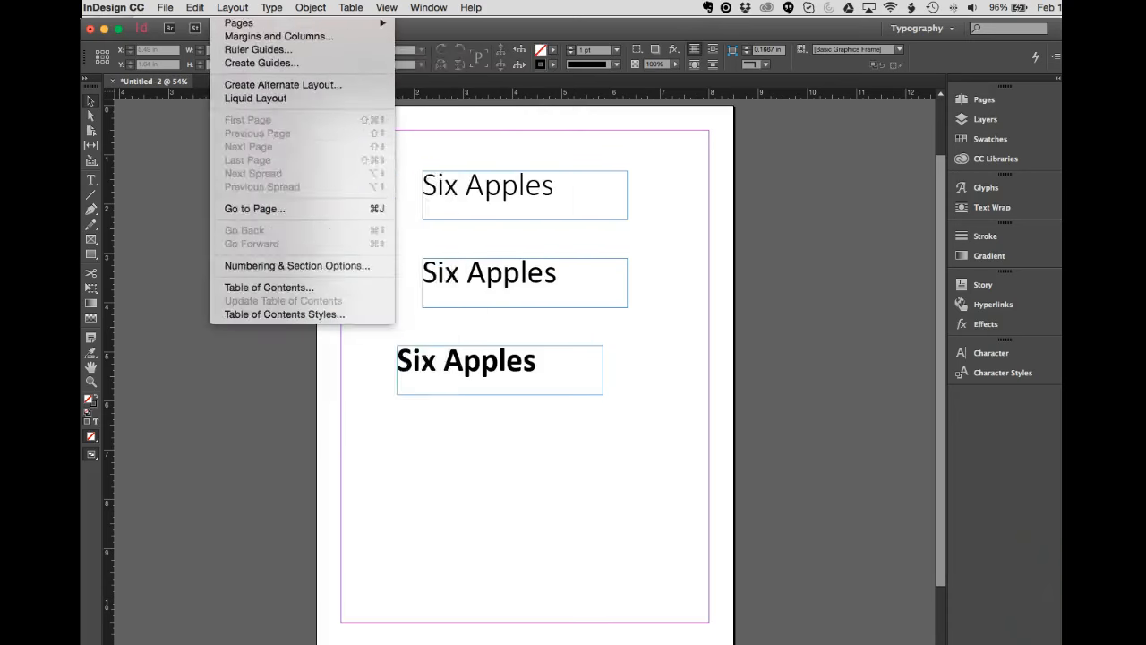
mouse_move(271, 7)
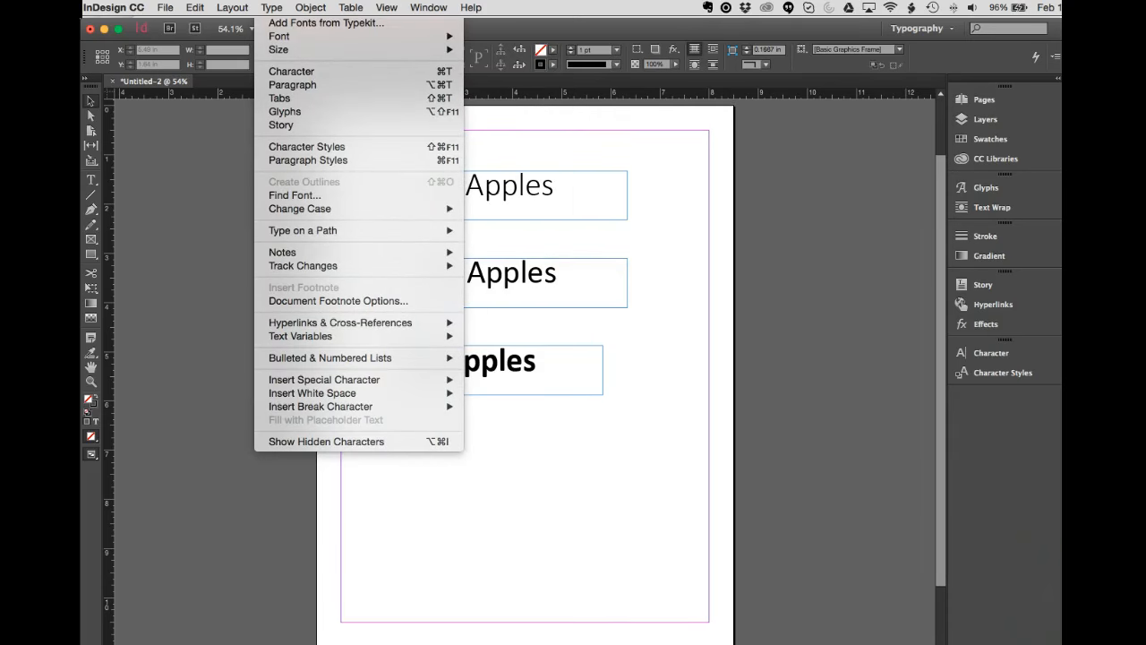
- Open the Paragraph settings and center-align the text in each of the three "Six Apples" frames
left_click(281, 85)
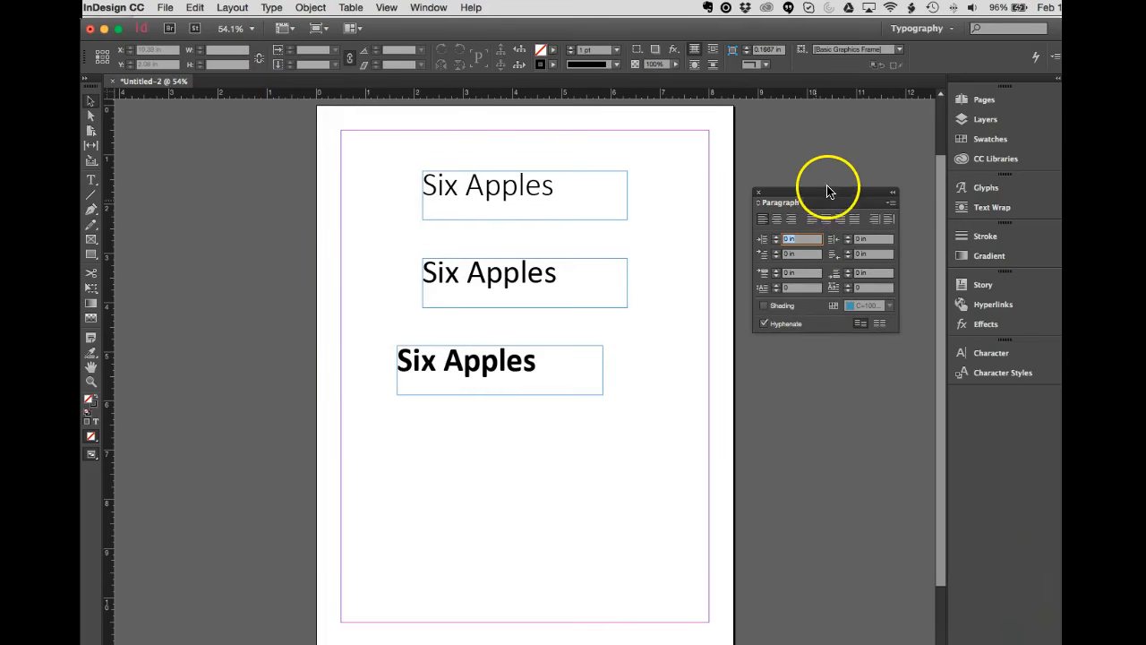
left_click_drag(826, 195, 824, 191)
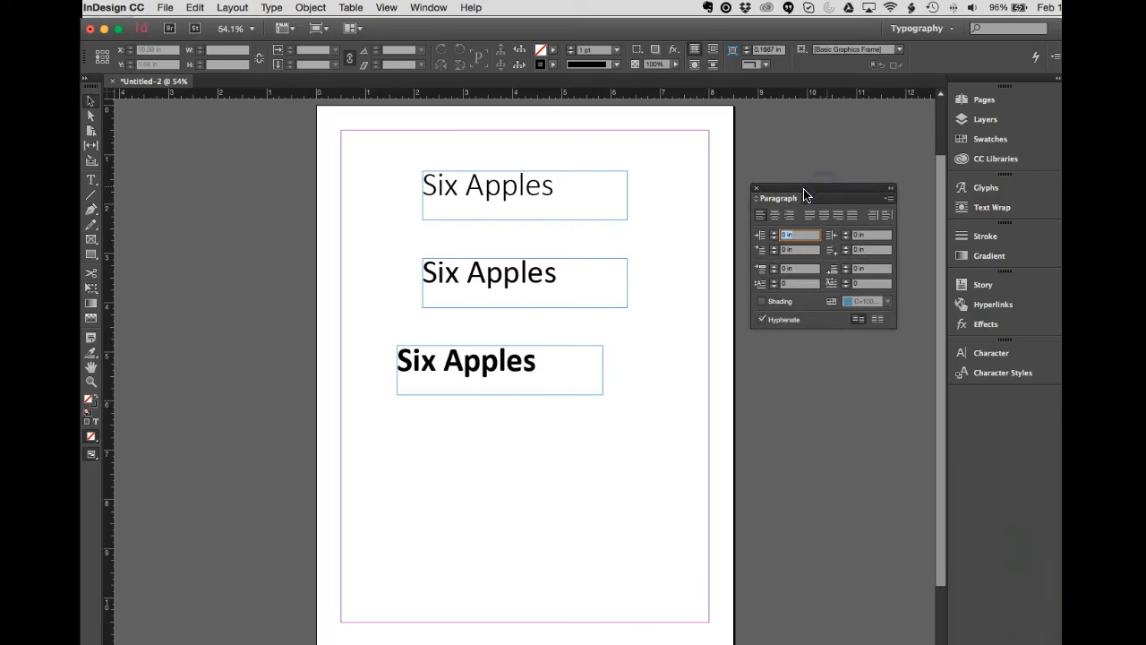
left_click(537, 220)
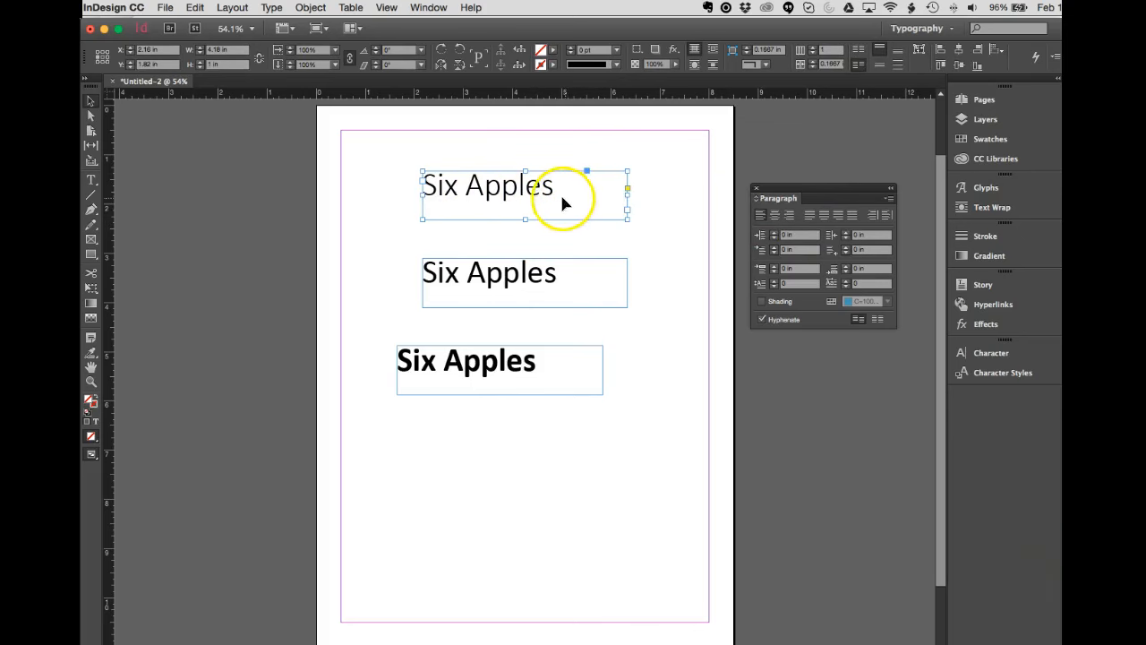
left_click(774, 215)
left_click(530, 286)
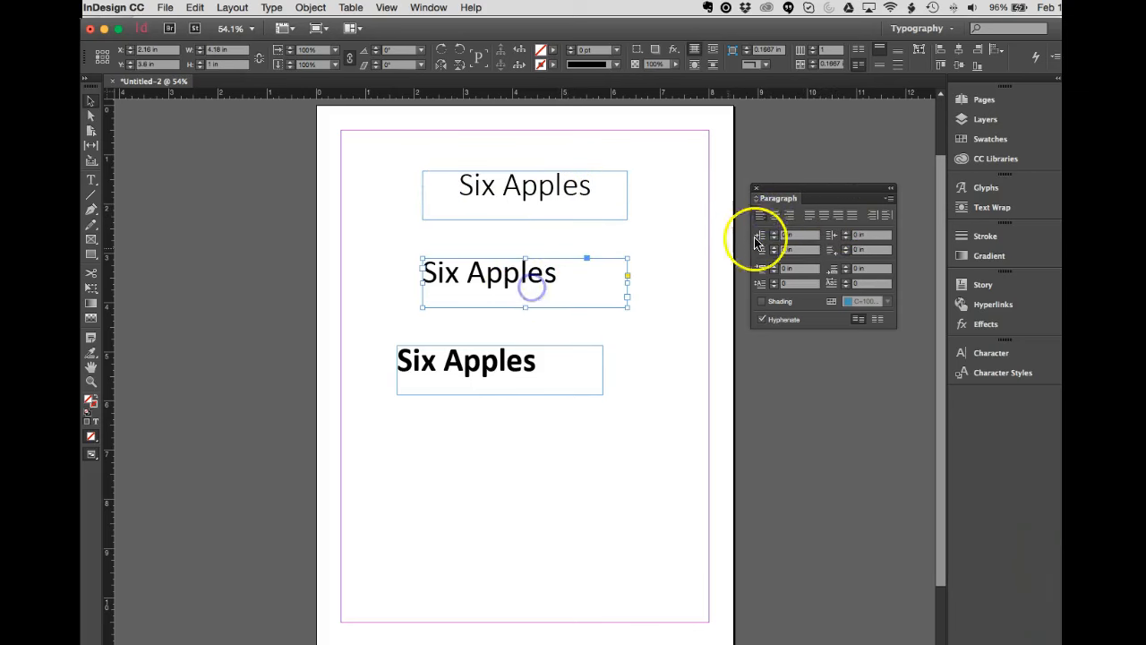
left_click(775, 215)
left_click(580, 373)
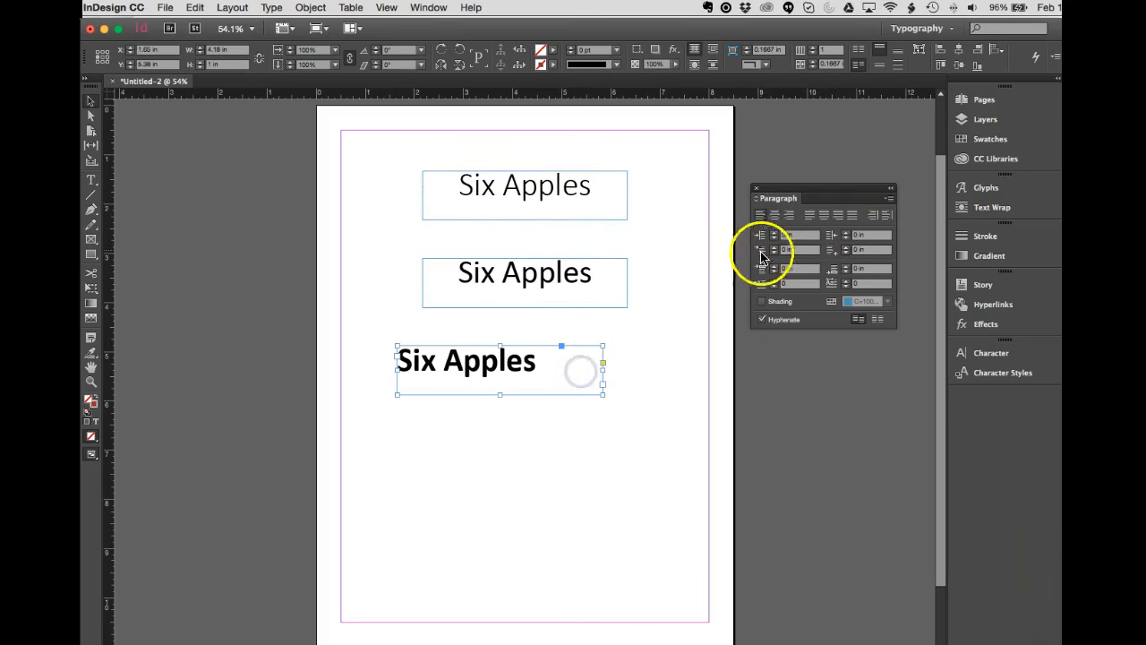
left_click(774, 214)
- Reposition the three "Six Apples" frames on the page's vertical center line at X 2.16 in with equal vertical gaps, and deselect
left_click_drag(522, 194, 535, 205)
left_click_drag(519, 204, 529, 204)
left_click_drag(516, 296, 514, 293)
mouse_move(516, 364)
left_mouse_down()
mouse_move(543, 361)
mouse_move(532, 360)
mouse_move(540, 405)
mouse_move(534, 369)
left_mouse_up()
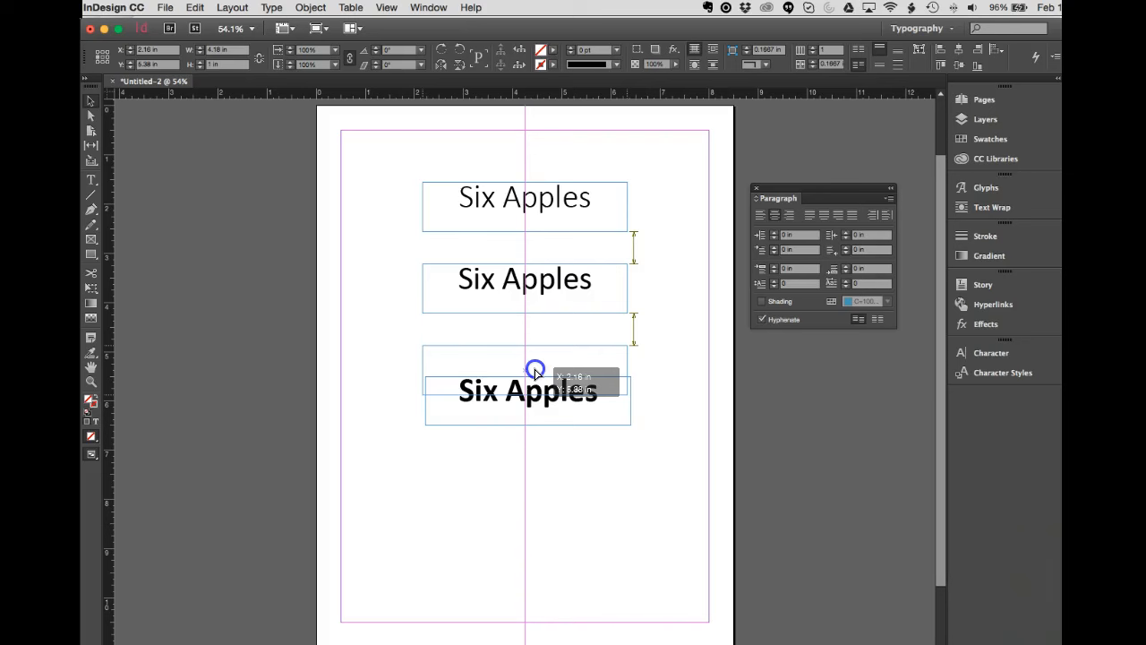
left_click_drag(535, 369, 529, 371)
left_click(528, 421)
left_click(655, 337)
left_click(652, 212)
left_click(638, 169)
left_click(642, 161)
left_click_drag(348, 182, 330, 179)
left_click(453, 169)
left_click(240, 51)
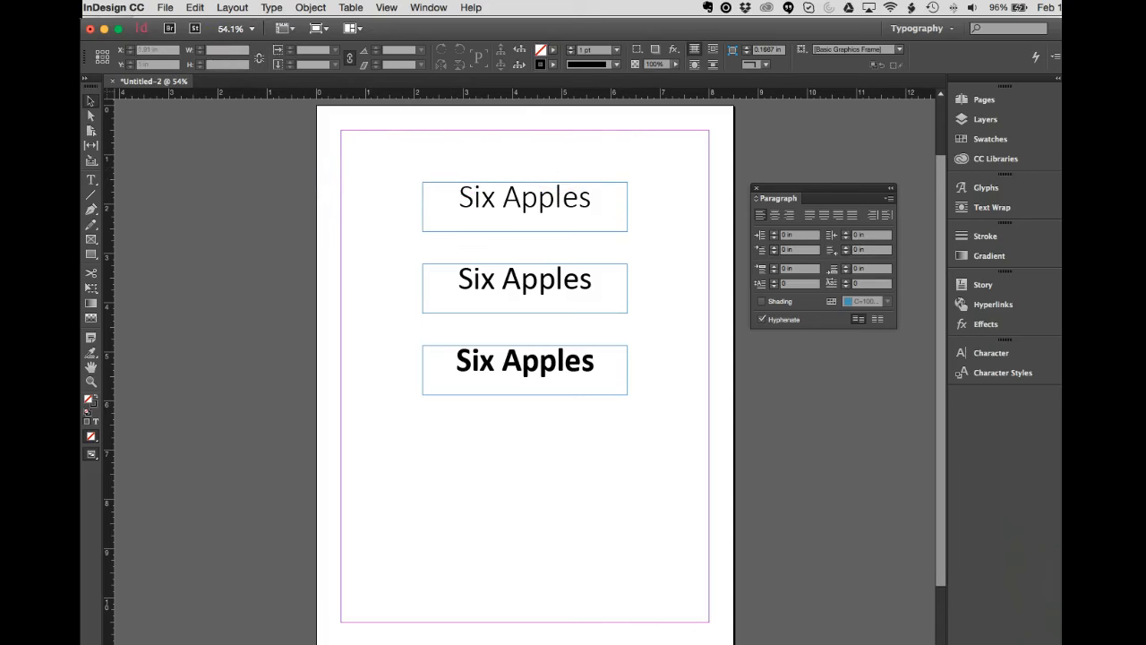
- Hide the frame edges in the document view
left_click(386, 7)
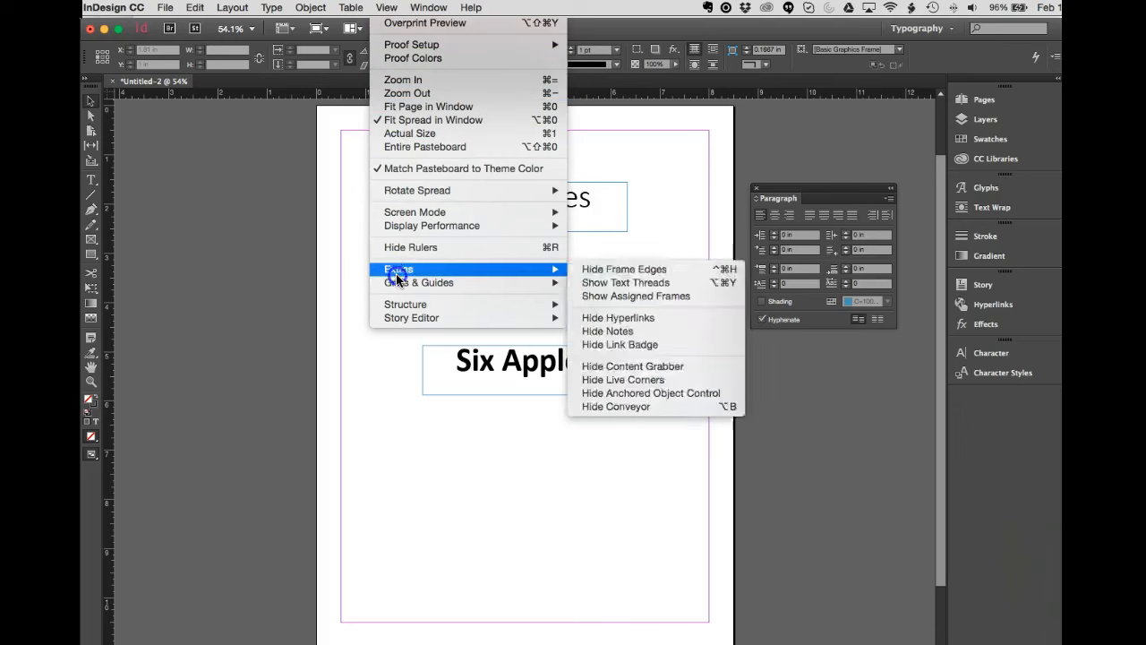
mouse_move(399, 285)
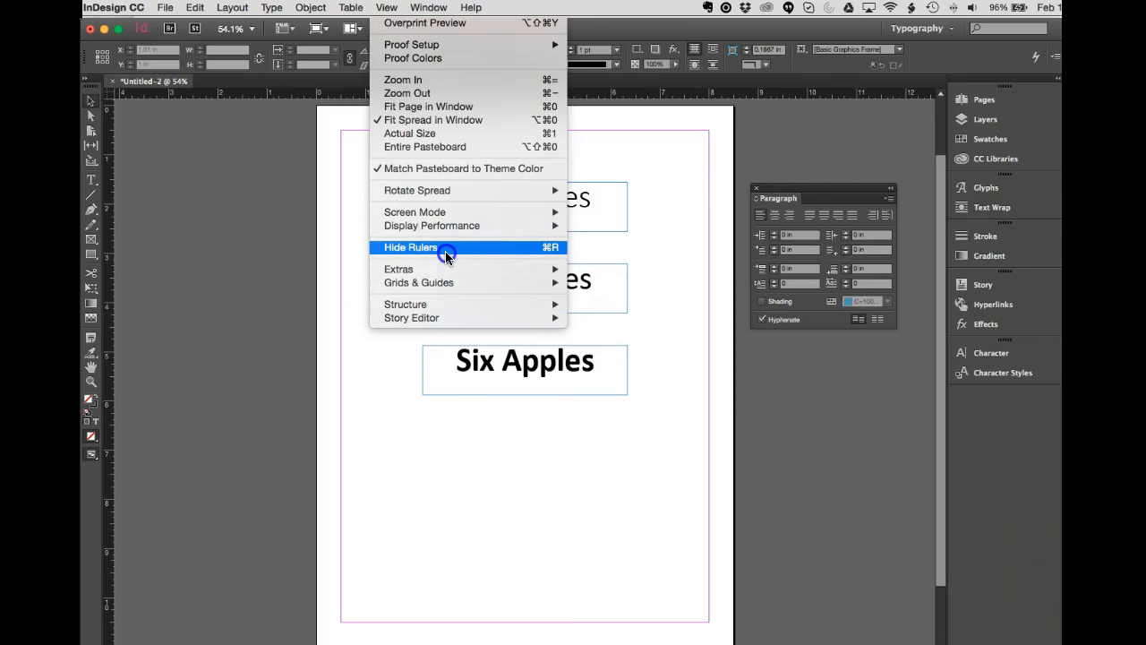
mouse_move(446, 269)
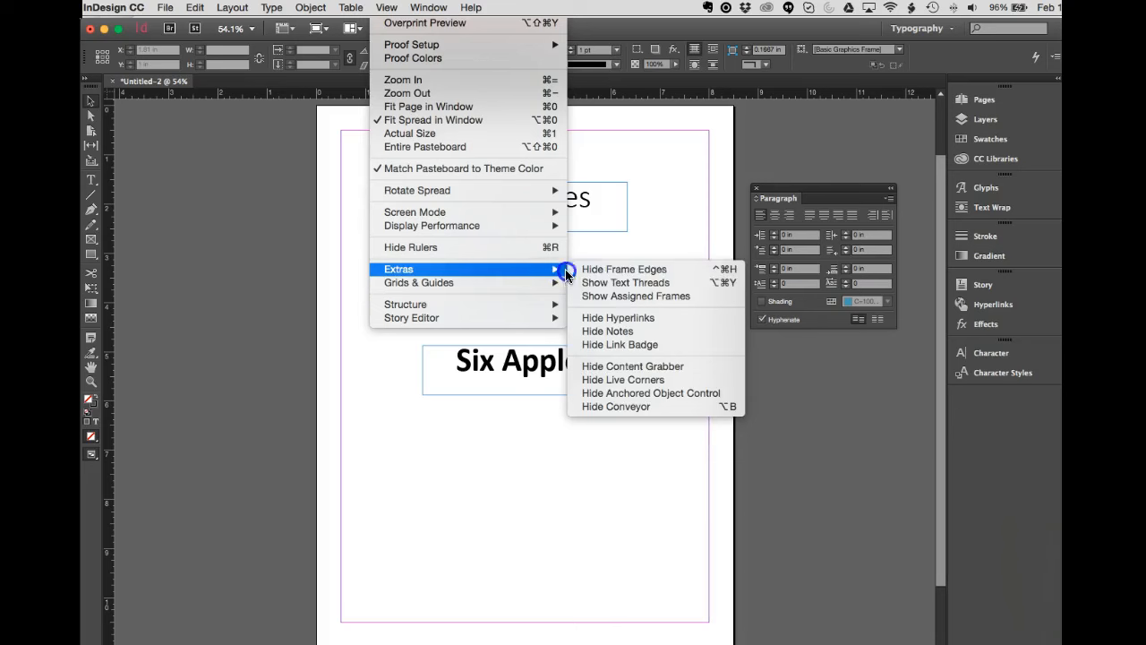
left_click(593, 269)
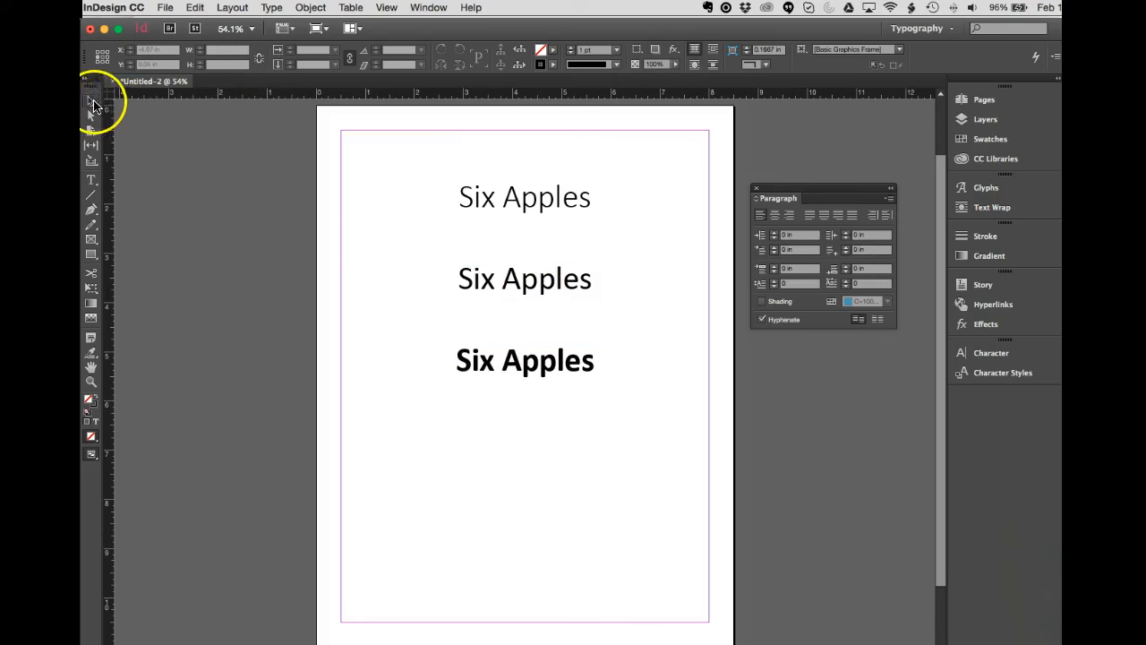
- Draw a text frame about 6.7 in wide and 0.52 in high below the three "Six Apples" headings
left_click(90, 182)
left_click_drag(359, 485, 687, 512)
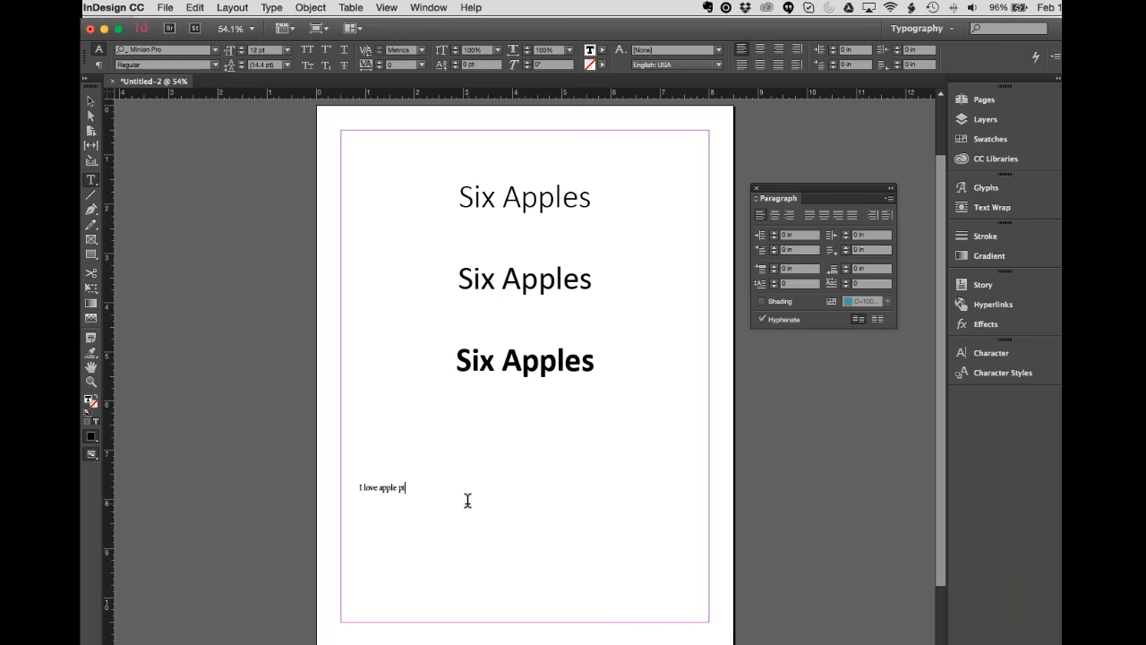
- Enter "I love apple pie. Six apples is about how many apples there are in an apple pie using a nine inch pie dish." in the frame
type("Six apples is about how many apples there are in an apple pie using a nine inch pie")
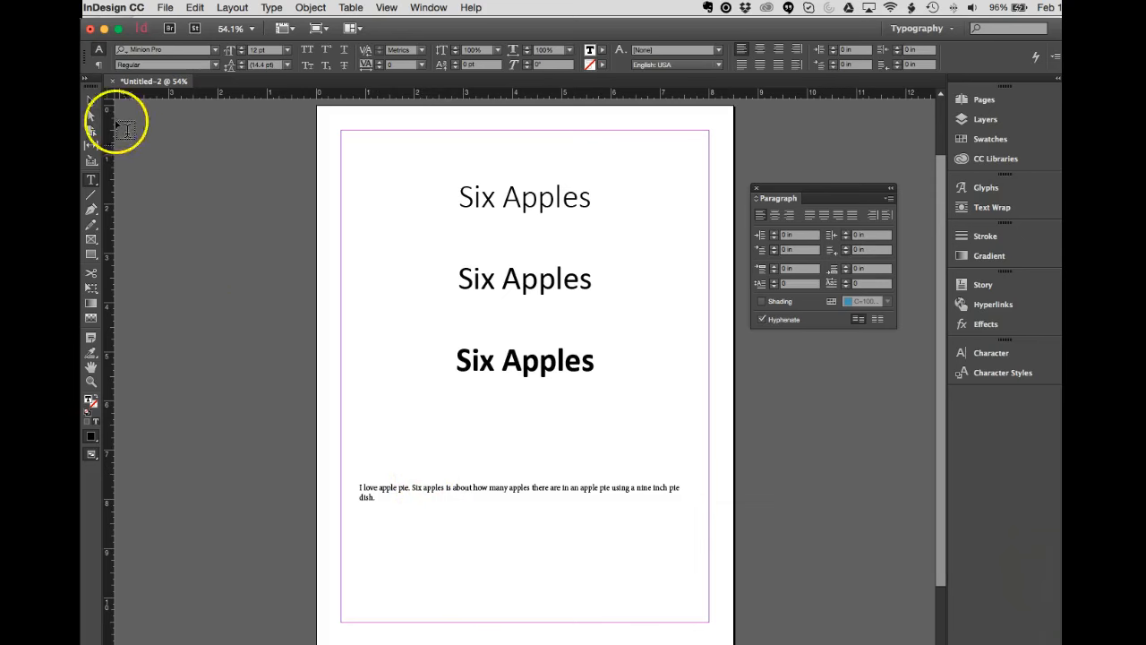
left_click(92, 104)
- Open the Character settings and set the font of the whole apple pie text frame to Calibri
left_click(456, 499)
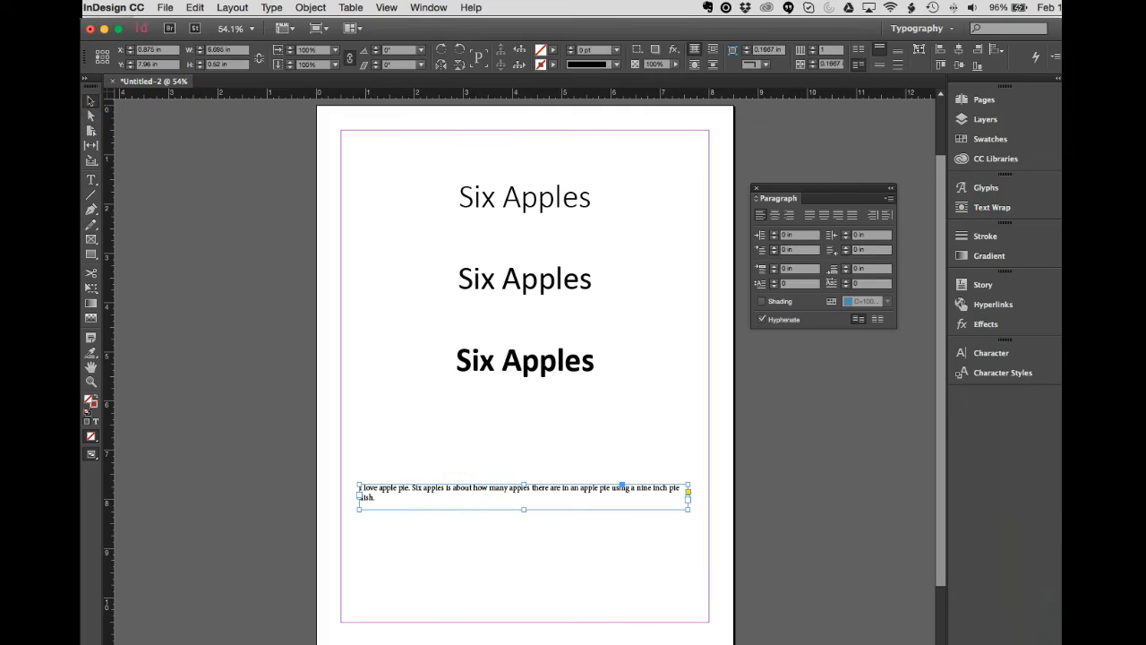
left_click(271, 7)
left_click(292, 71)
left_click_drag(880, 343, 792, 358)
left_click(834, 345)
left_click(593, 531)
left_click(578, 490)
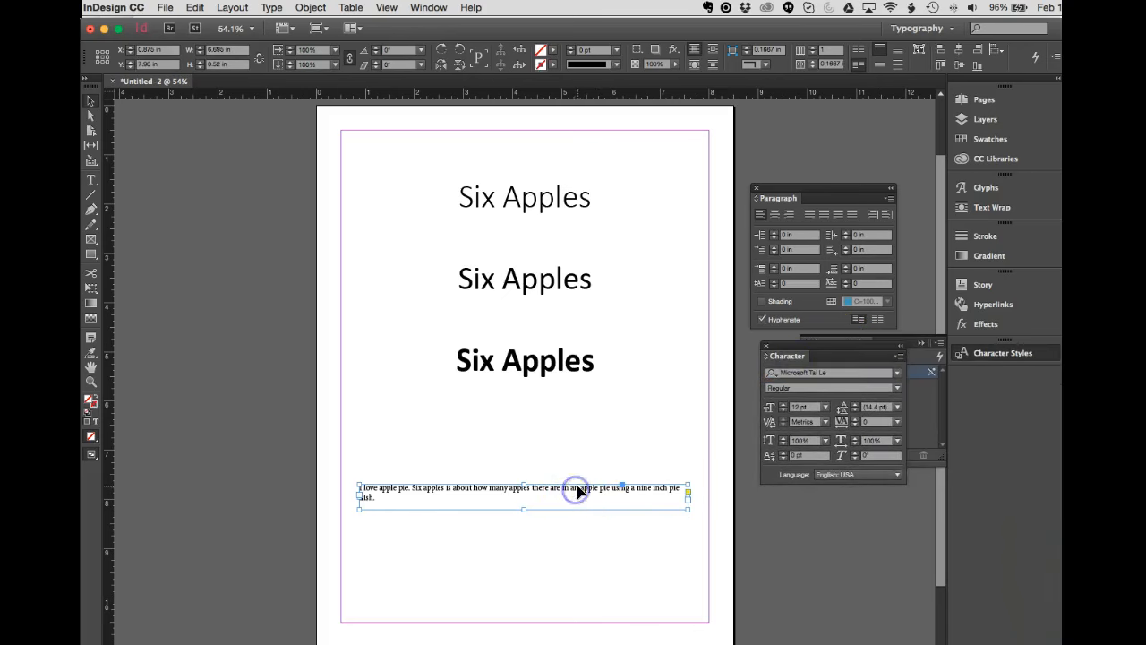
left_click(899, 376)
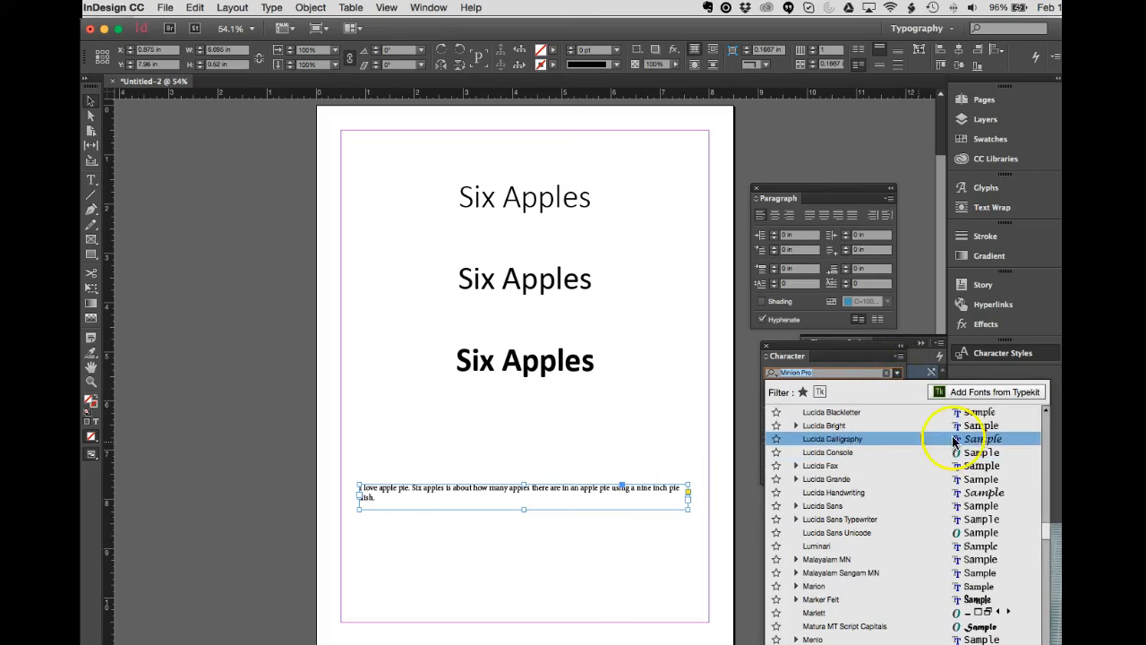
left_click_drag(1046, 531, 1037, 397)
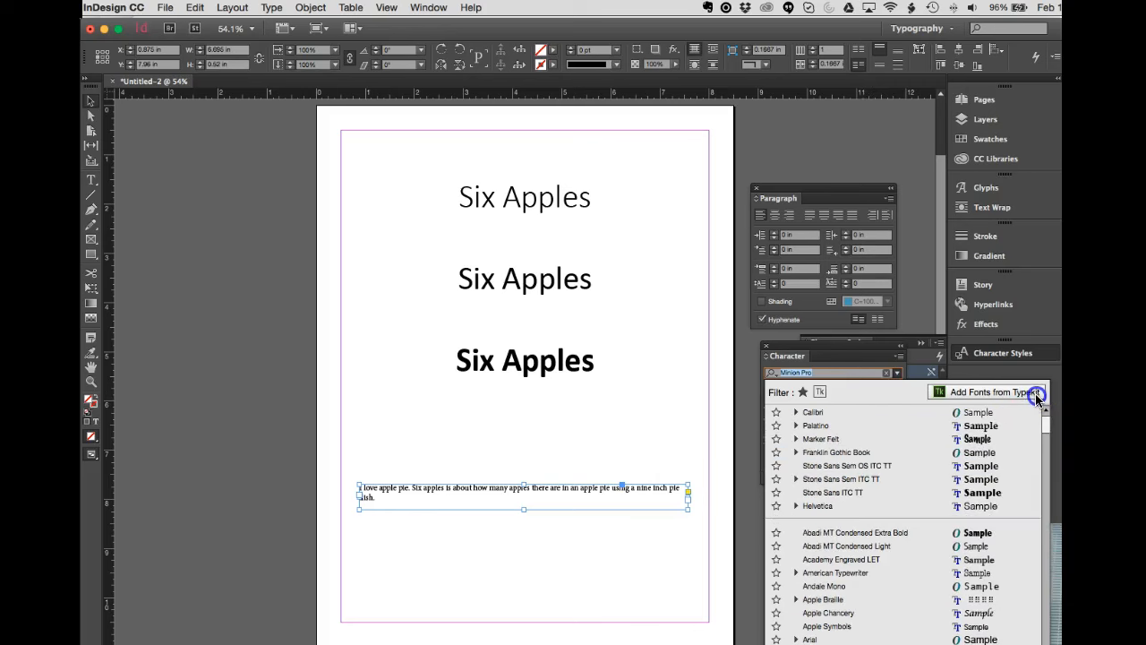
left_click(811, 413)
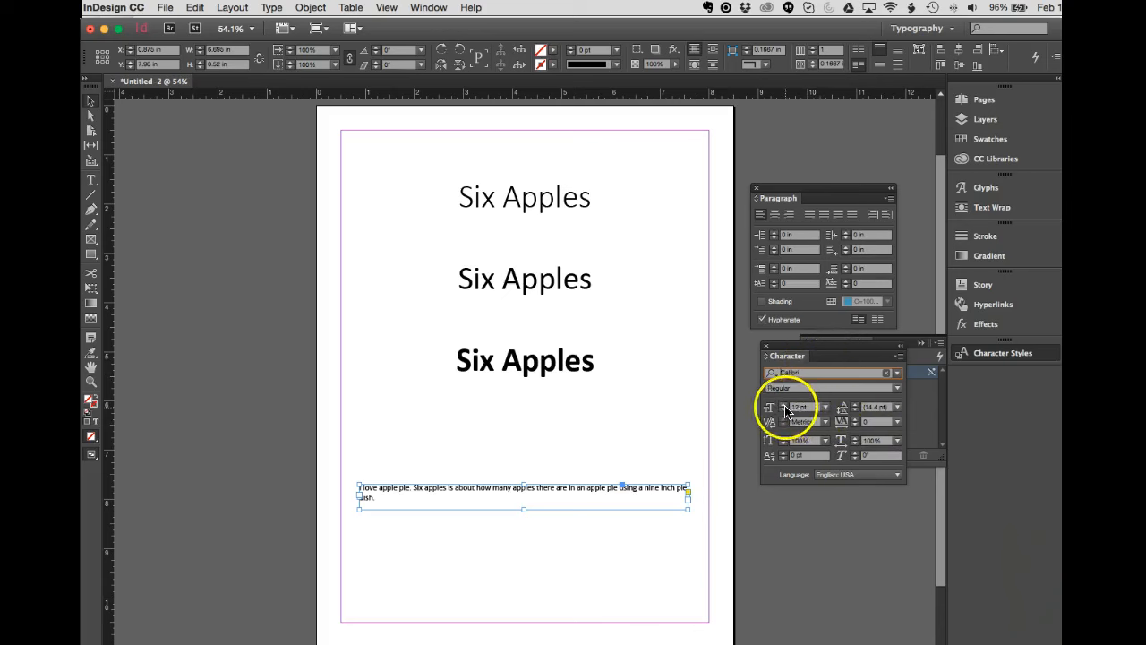
- Set the apple pie text to 18 pt, shift its frame slightly to the left, and deselect it
left_click(783, 405)
left_click(784, 405)
left_click(783, 405)
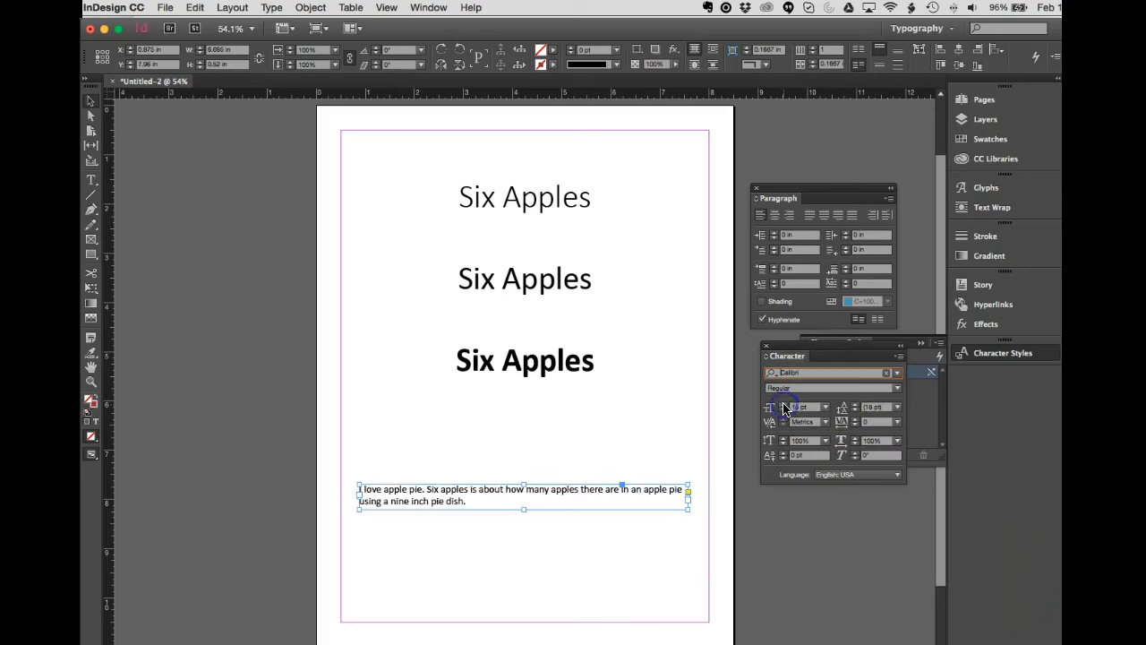
left_click(824, 406)
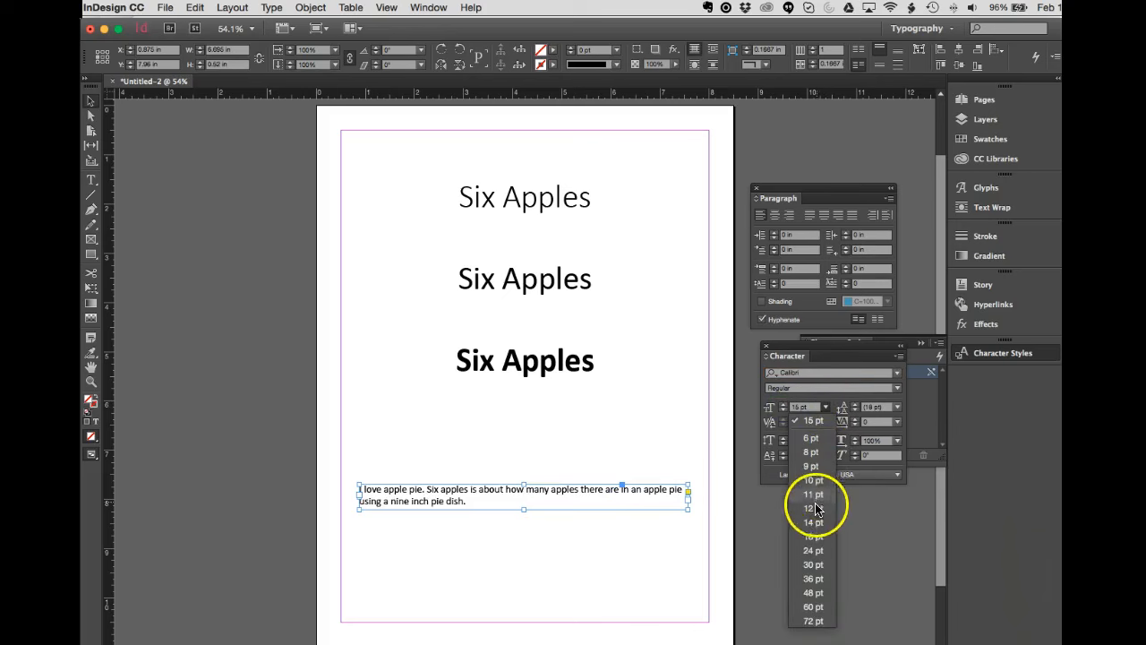
left_click(813, 537)
left_click(563, 533)
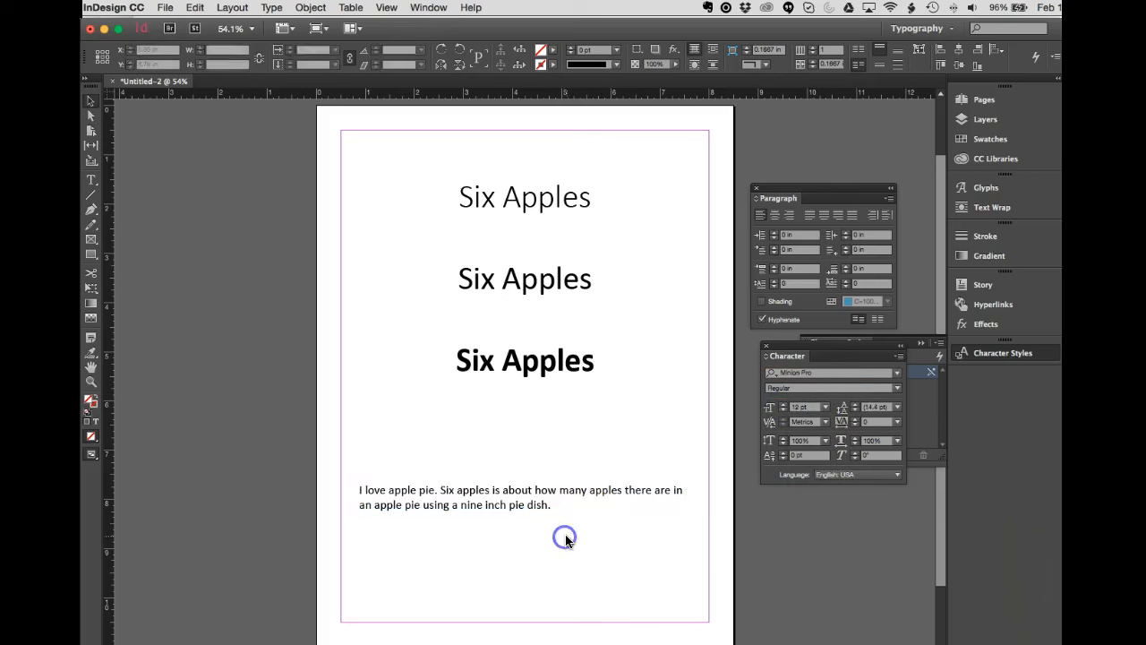
left_click_drag(493, 495, 537, 495)
left_click(558, 448)
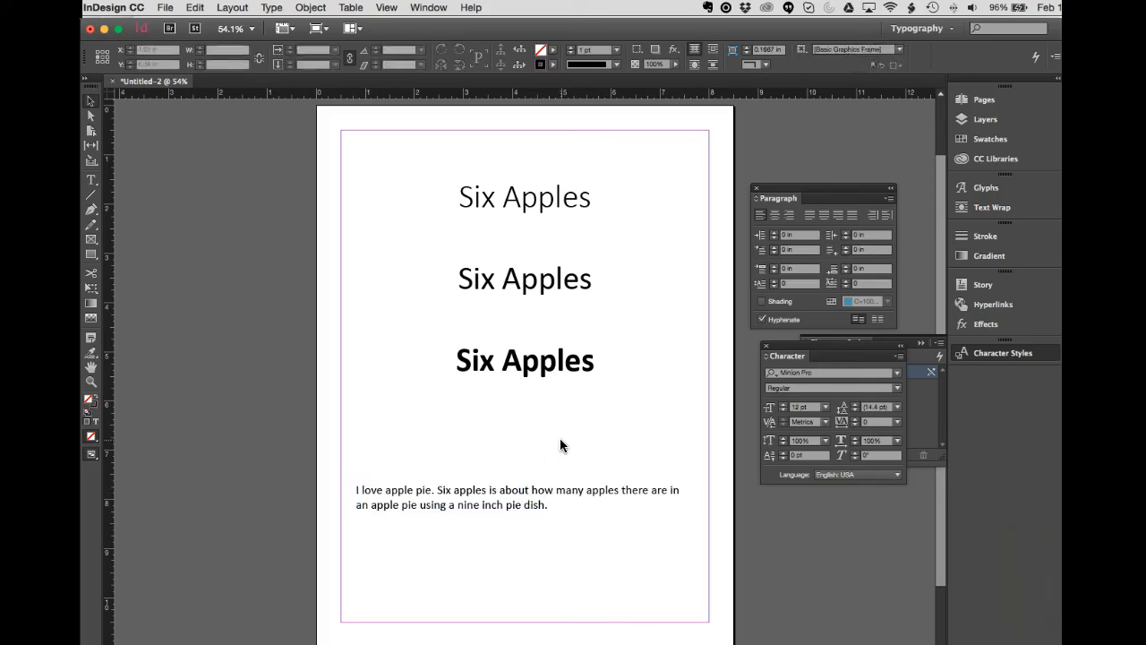
- Set the font size of all three "Six Apples" headings together to 60 pt, and deselect them
left_click(546, 198)
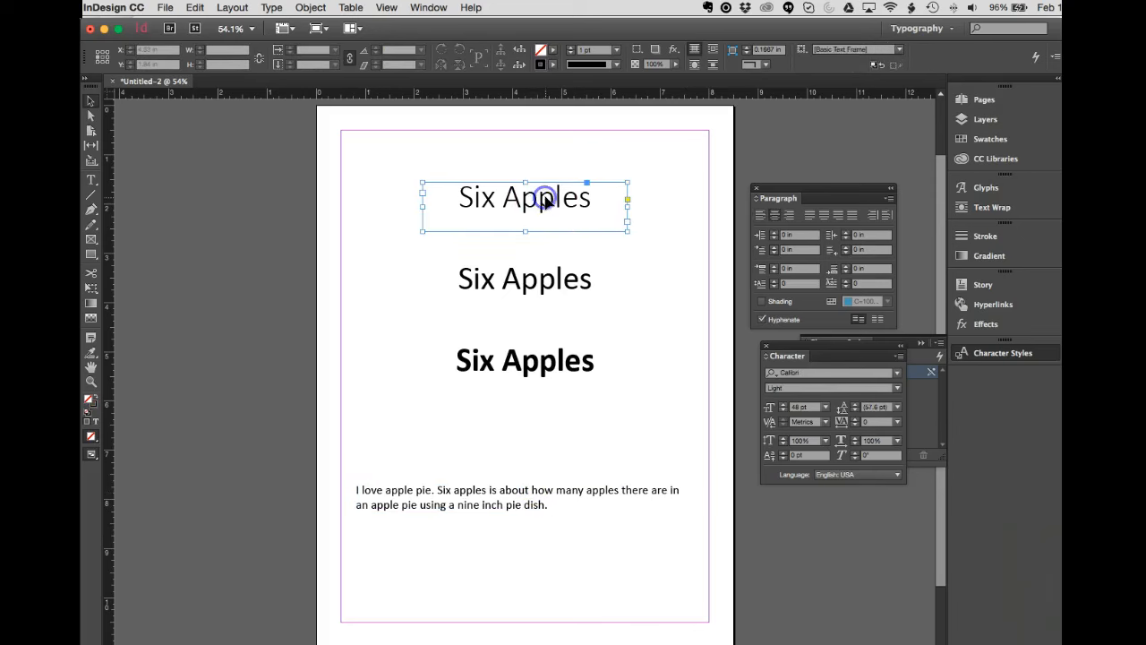
left_click(557, 280, "shift")
left_click(540, 353, "shift")
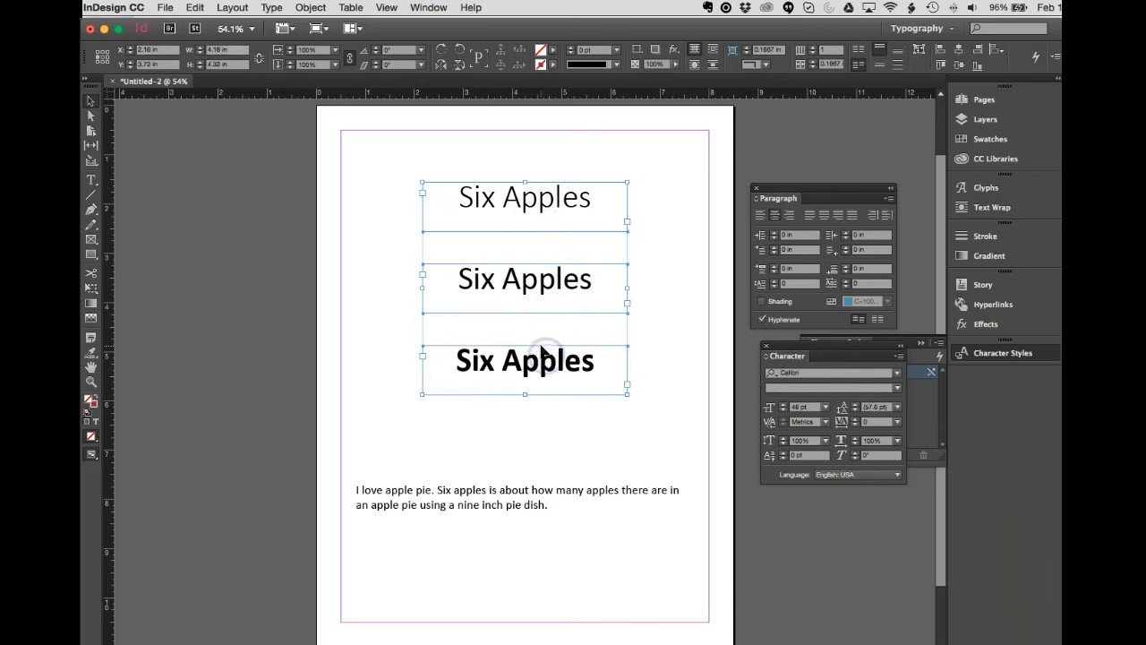
left_click(825, 407)
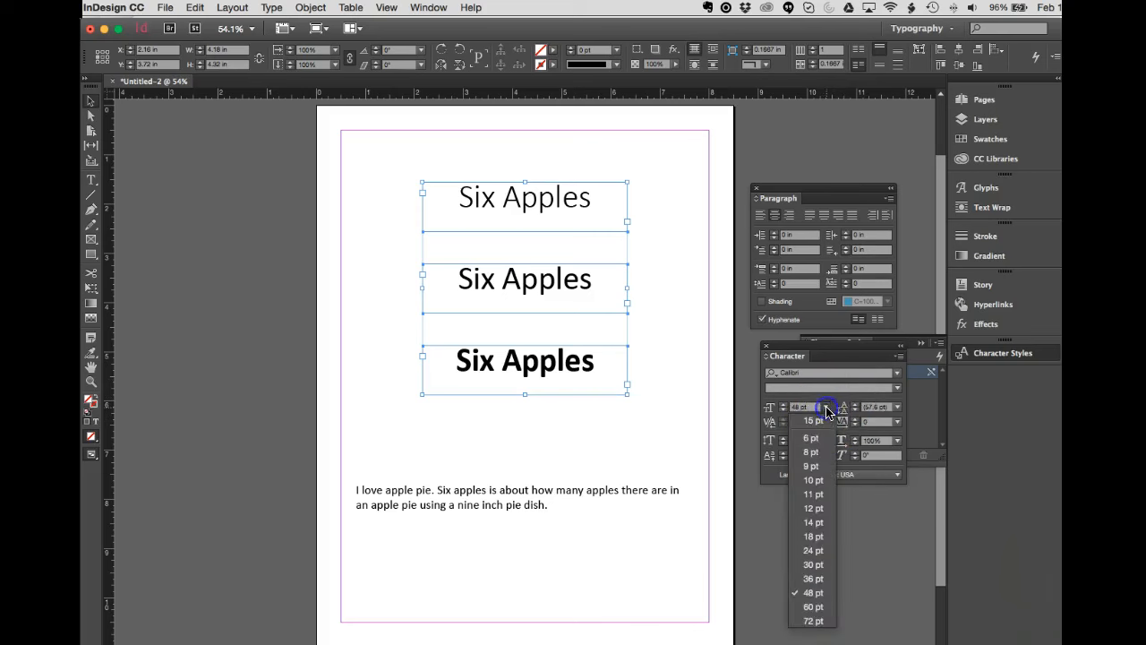
left_click(805, 604)
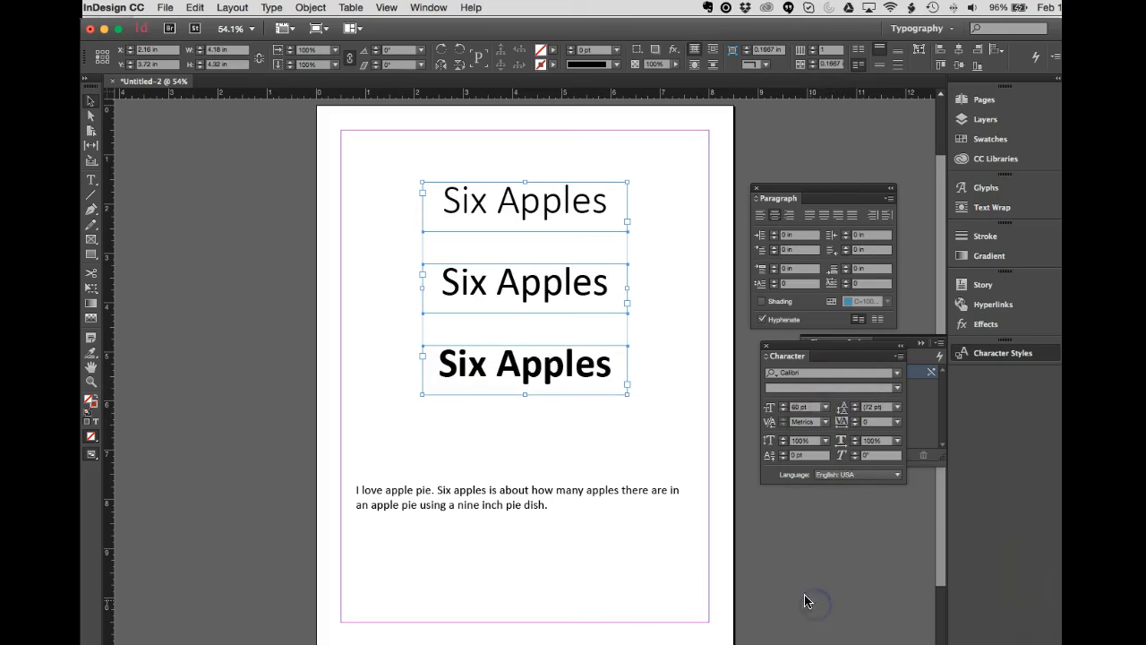
left_click(662, 260)
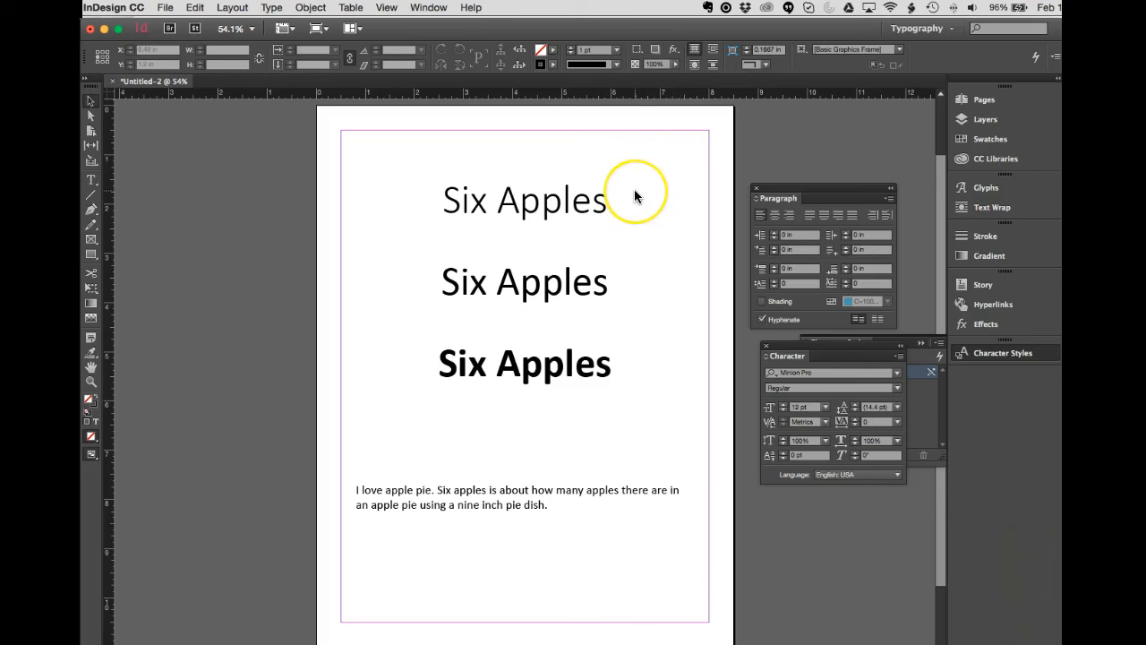
- Examine the kerning options available for the top "Six Apples" frame without choosing one
left_click(595, 198)
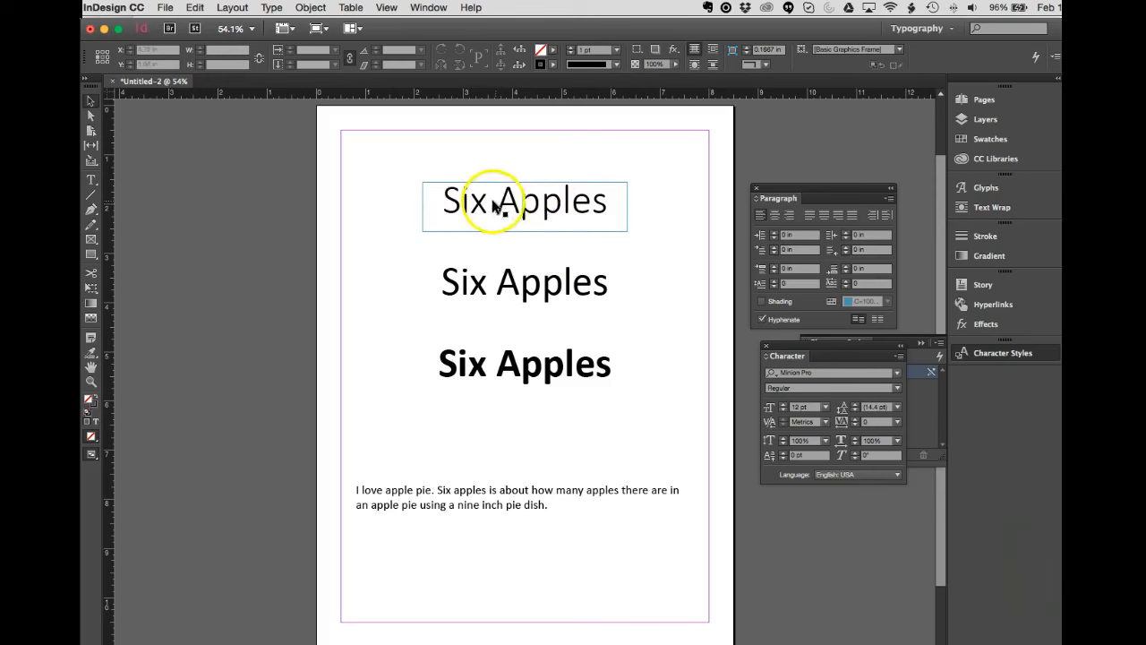
left_click(546, 211)
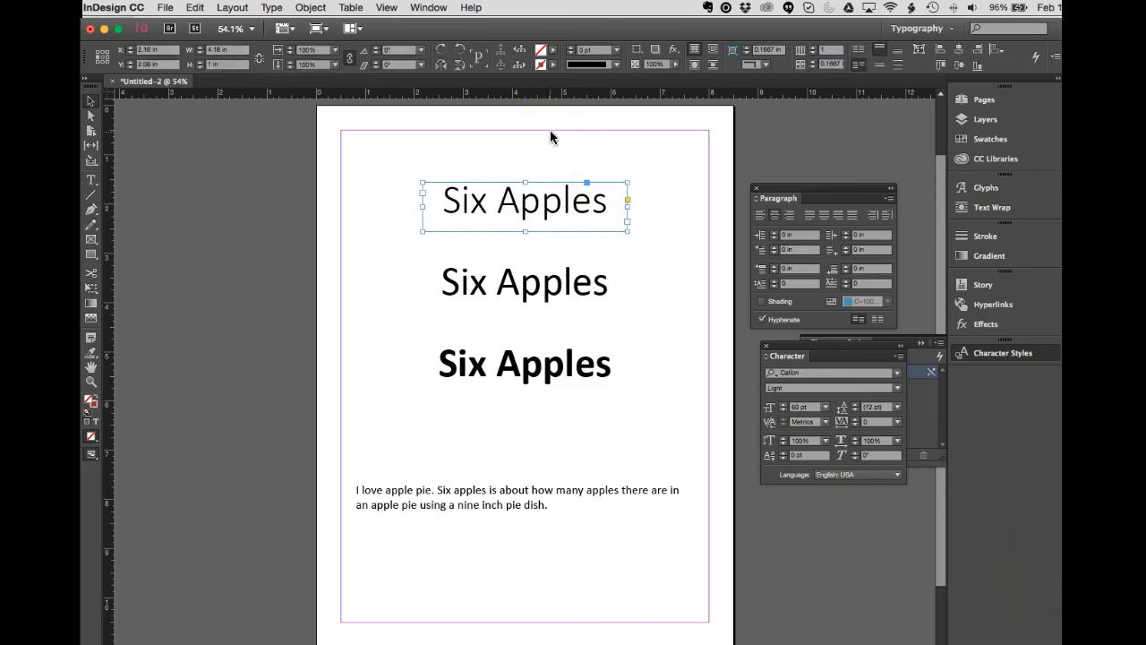
left_click(782, 426)
left_click(824, 427)
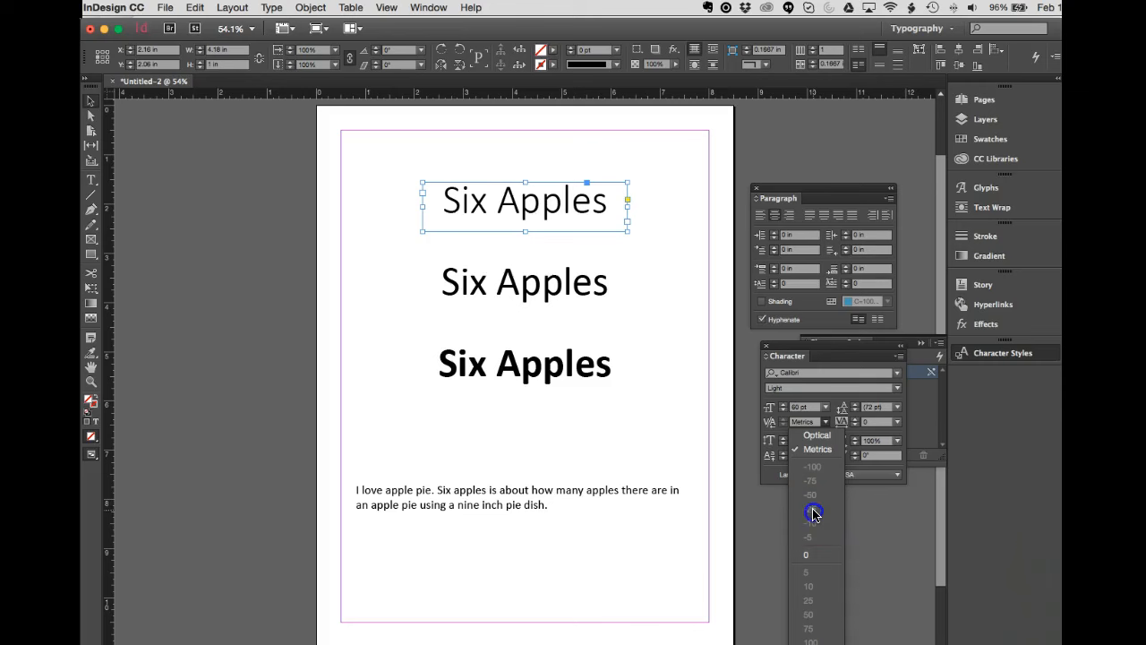
left_click(906, 398)
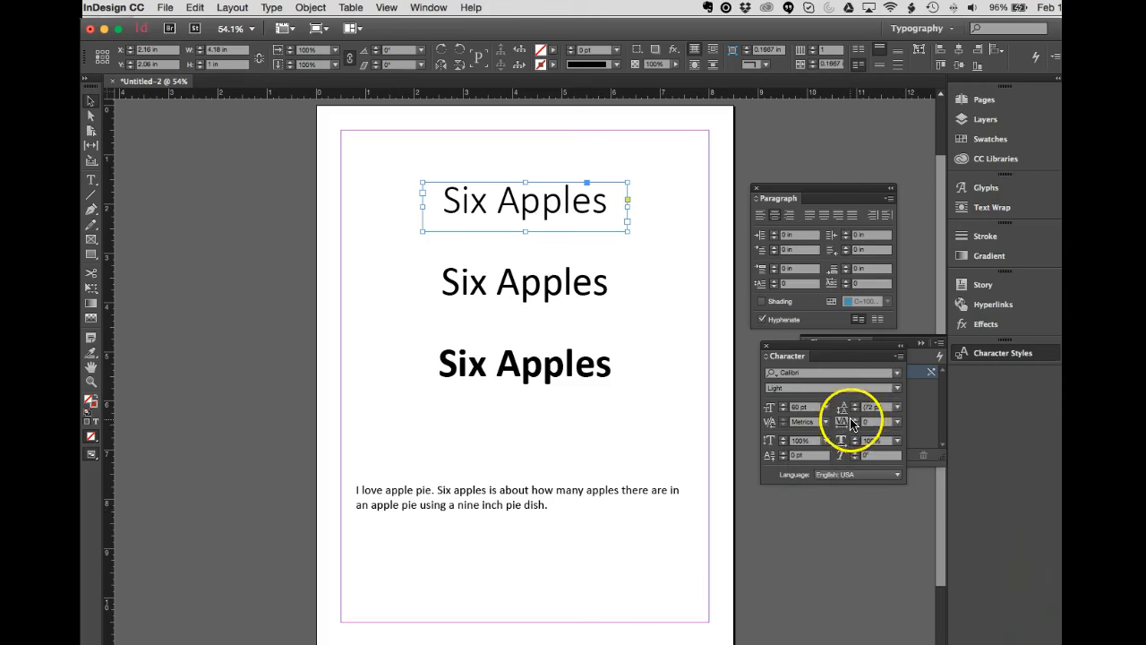
- Set the tracking of the top "Six Apples" text to -25 and deselect the frame
left_click(897, 422)
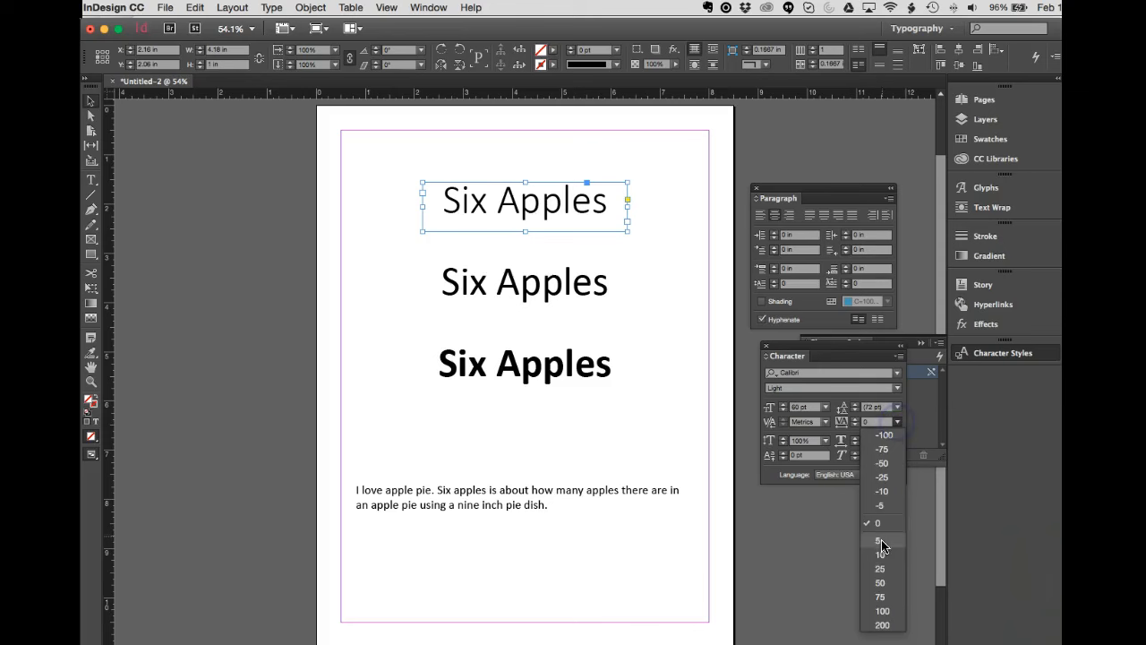
left_click(882, 477)
left_click(665, 215)
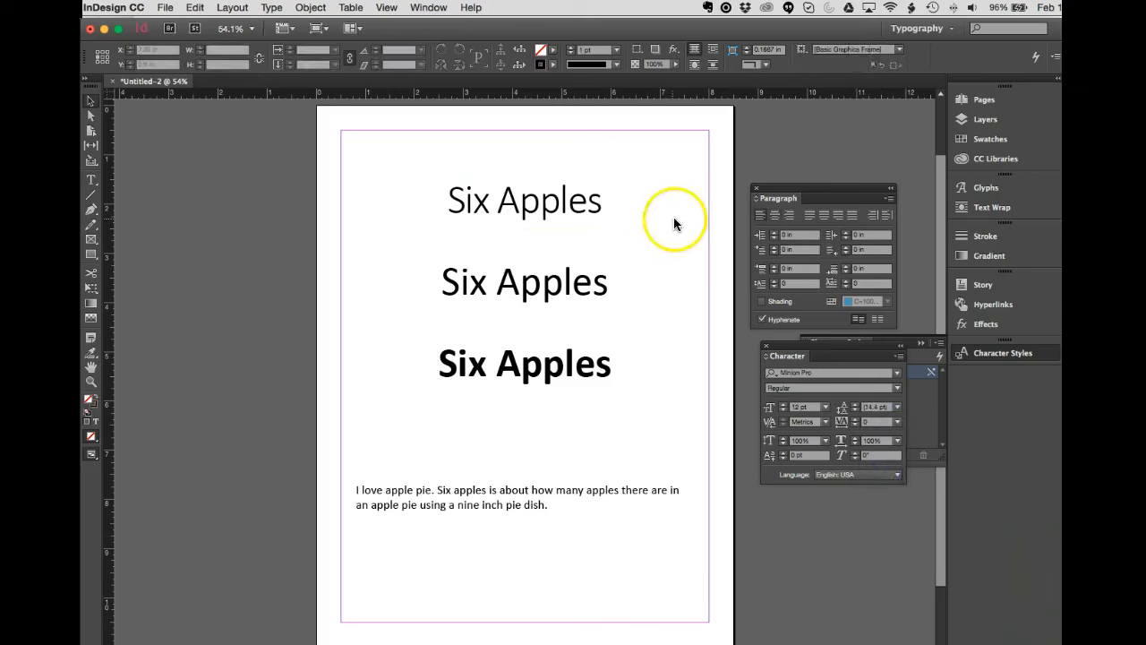
- Set the tracking of the top "Six Apples" text to -50
left_click(591, 204)
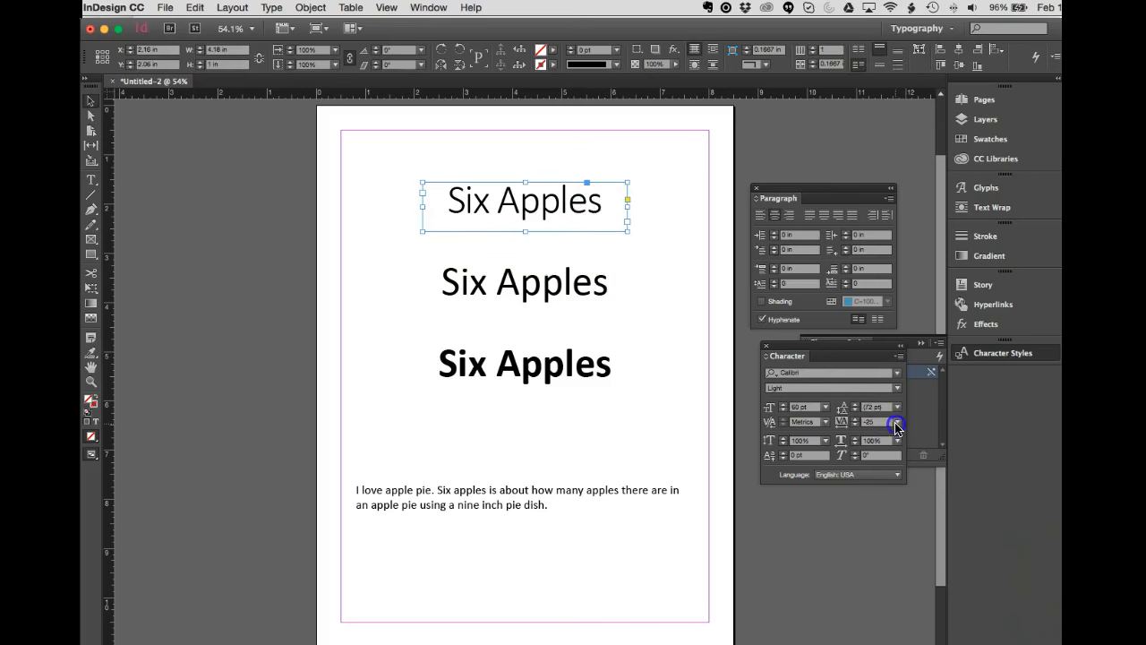
left_click(896, 422)
left_click(883, 449)
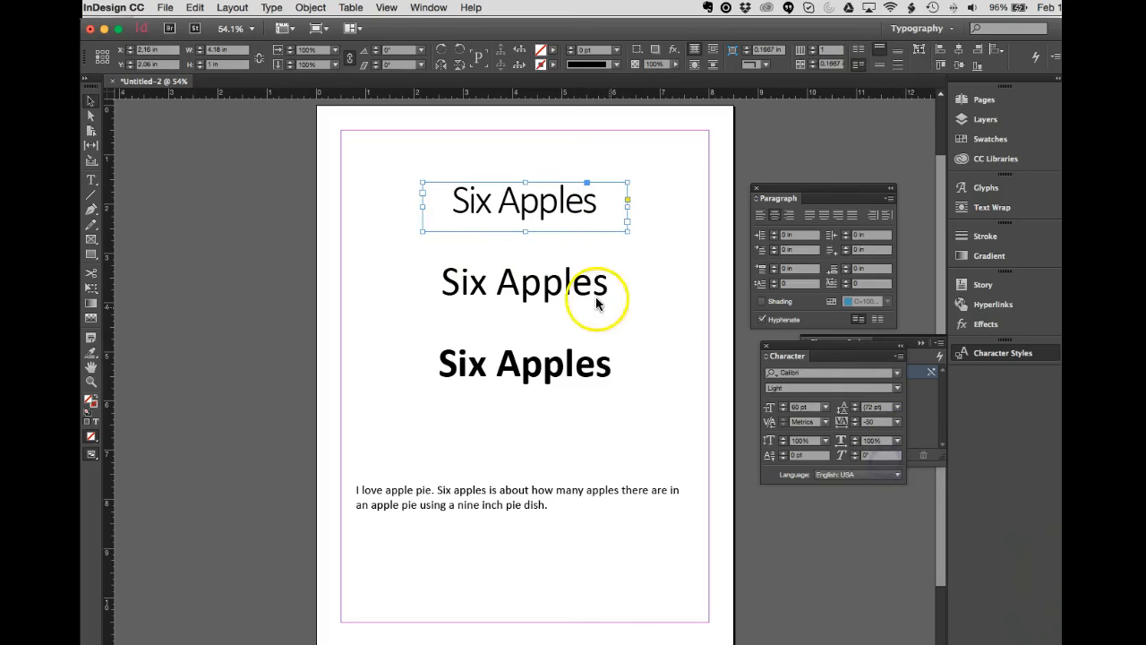
- Set the tracking of the middle "Six Apples" heading to -25 and deselect the frame
left_click(647, 242)
left_click(582, 288)
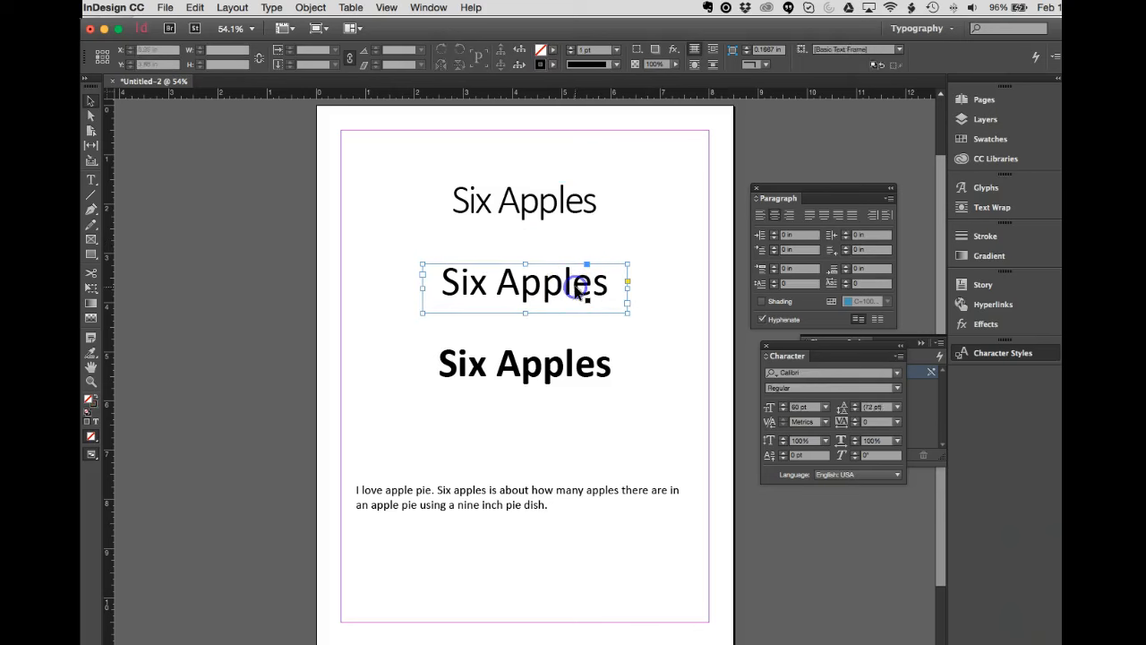
left_click(859, 384)
left_click(922, 440)
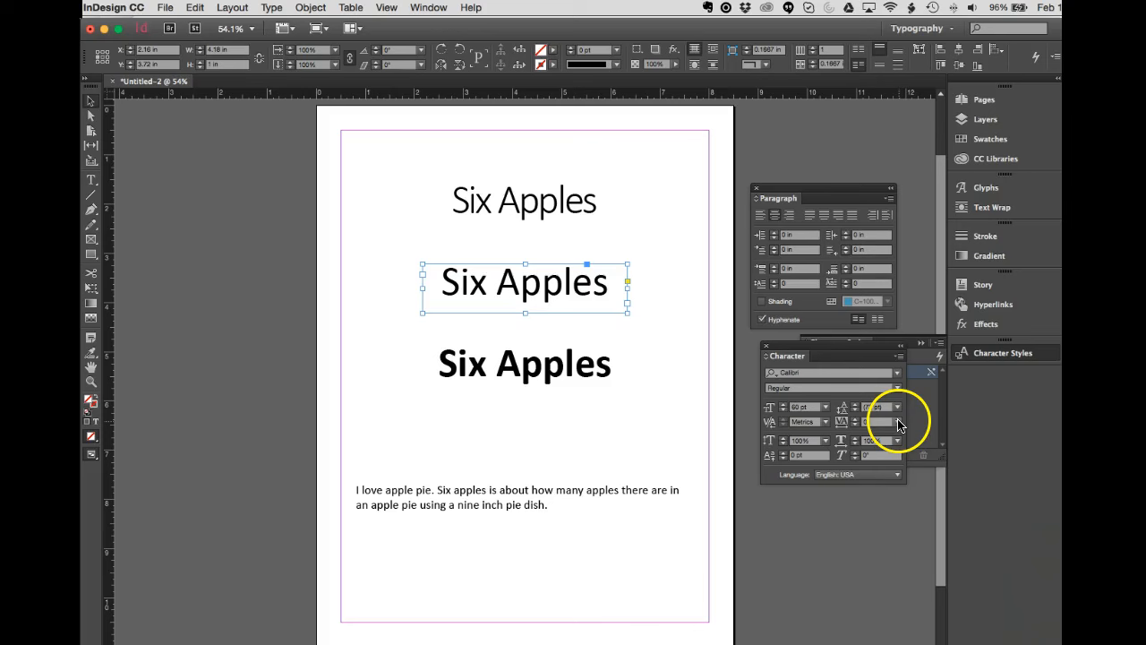
left_click(898, 422)
left_click(898, 471)
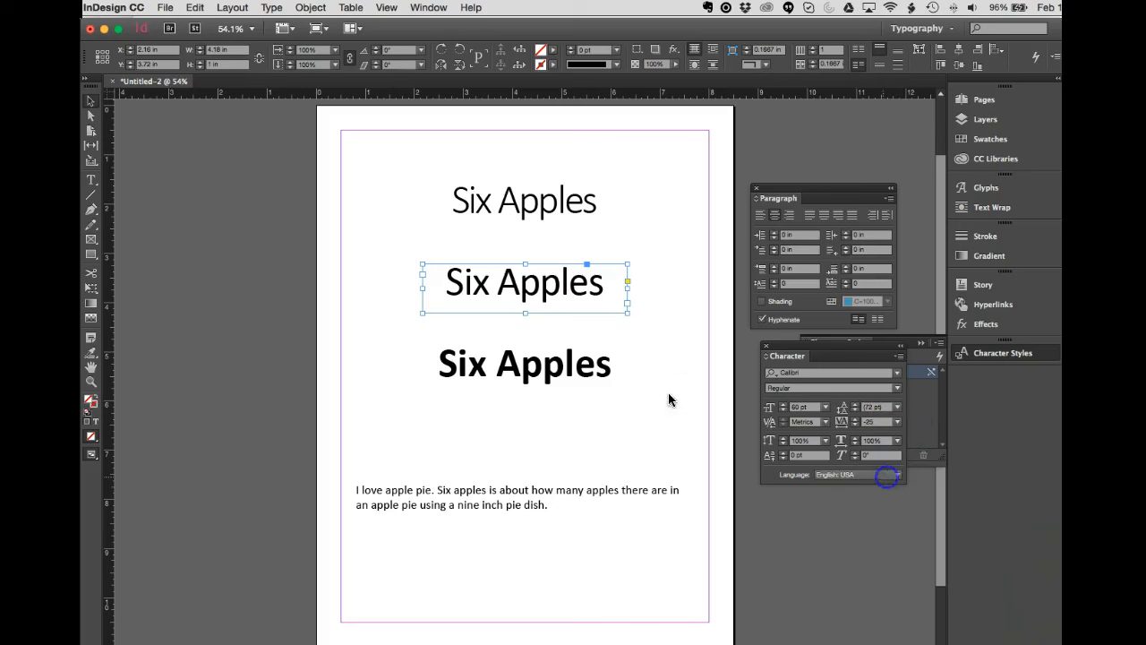
left_click(654, 376)
left_click(568, 226)
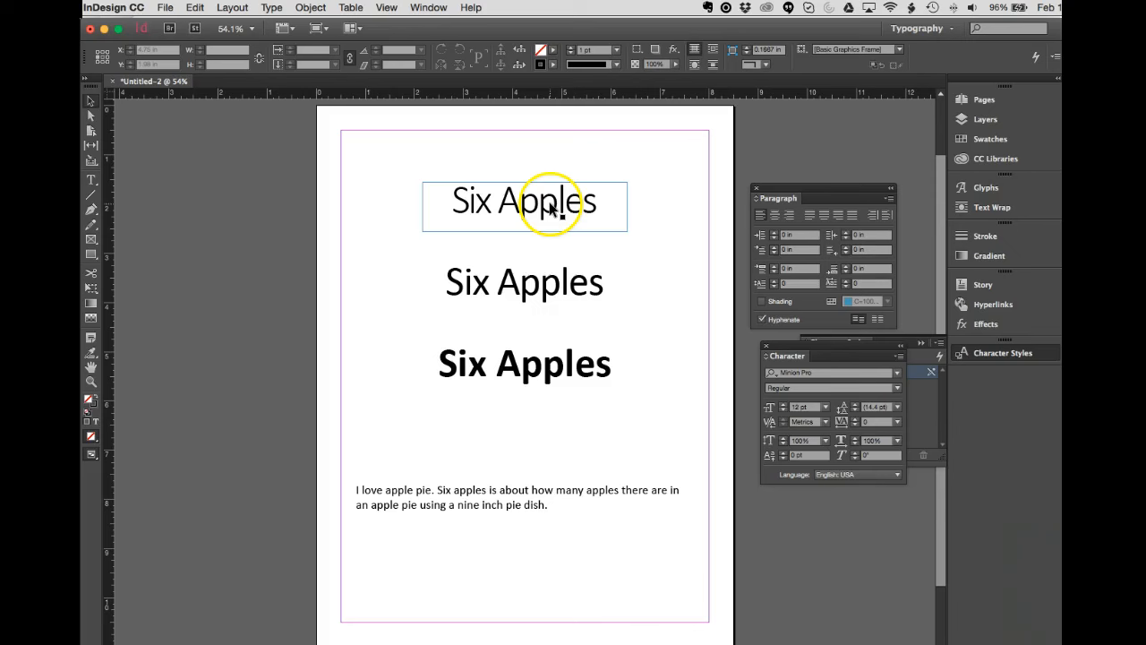
left_click(642, 196)
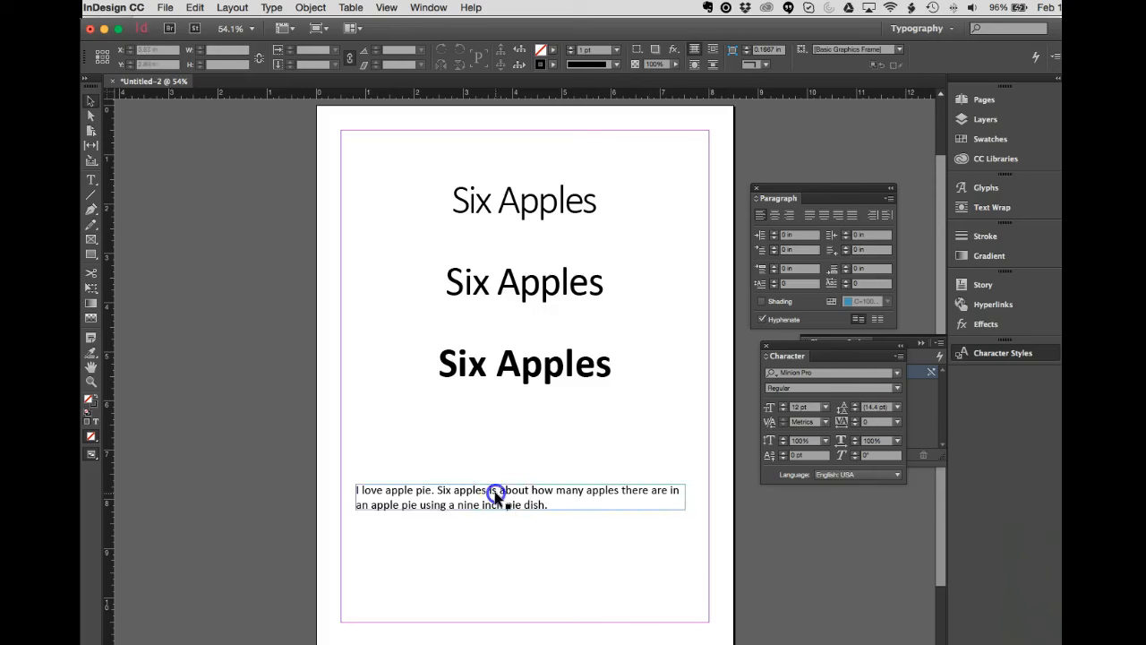
- Justify the body sentence about apple pie with its last line aligned center, and deselect its frame
left_click(546, 494)
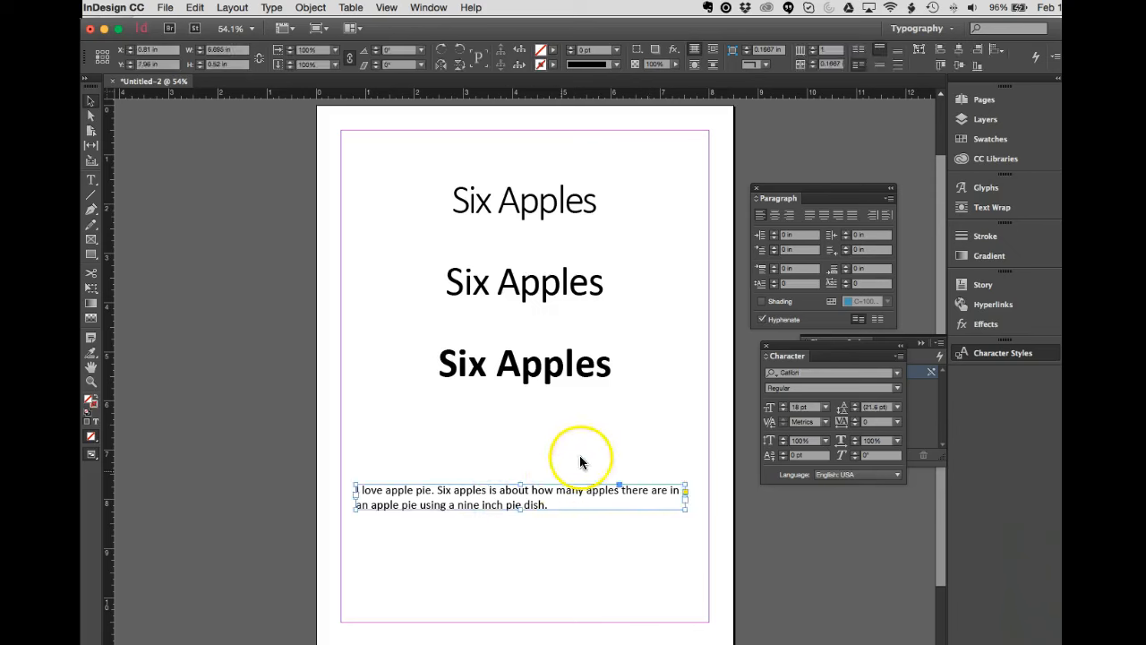
left_click(776, 217)
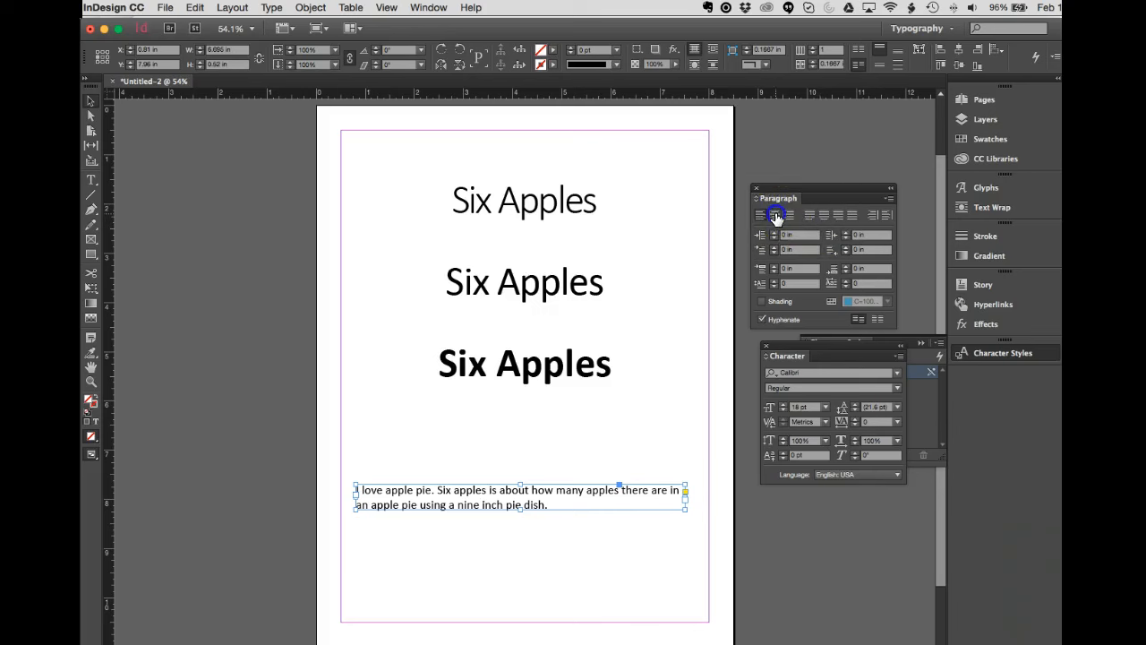
left_click(809, 216)
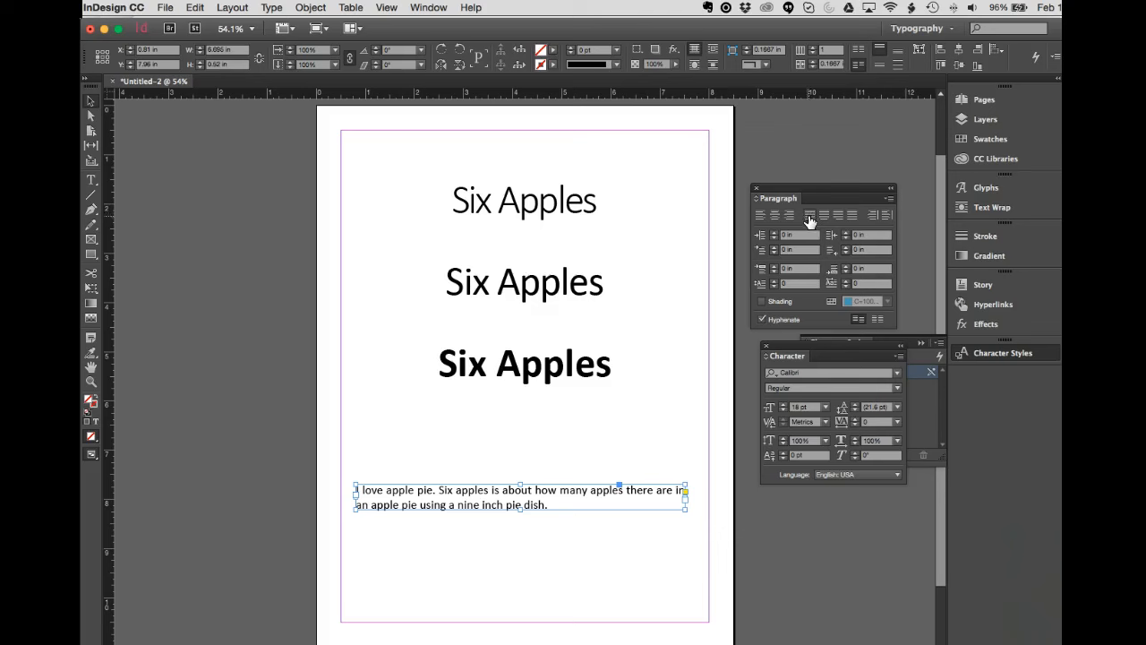
left_click(851, 215)
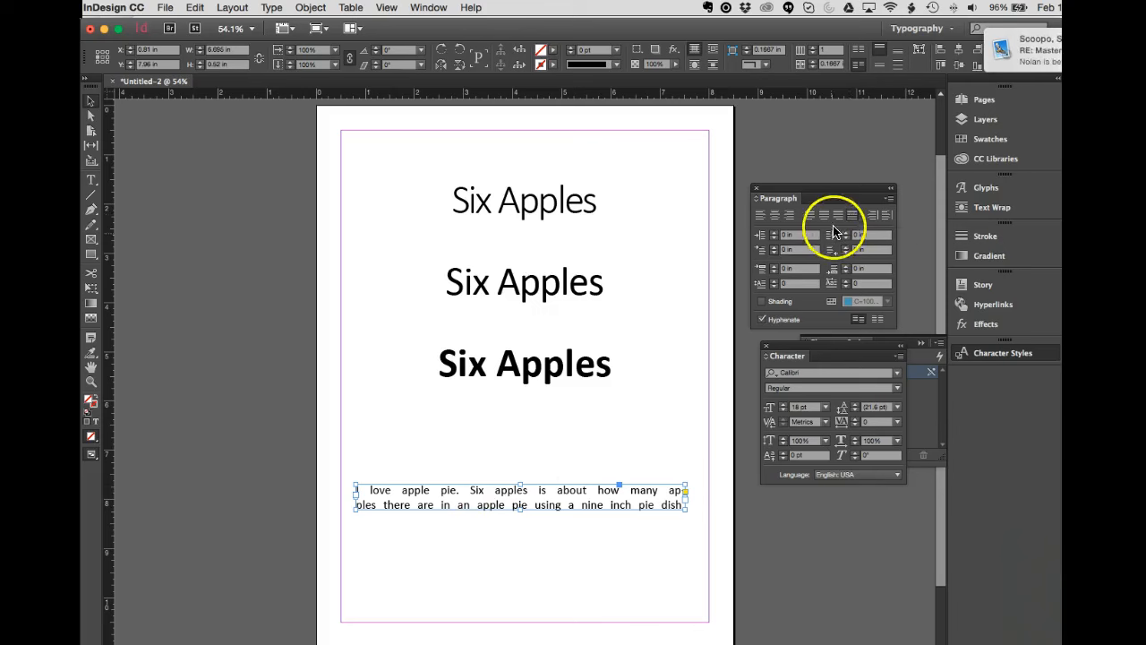
left_click(824, 216)
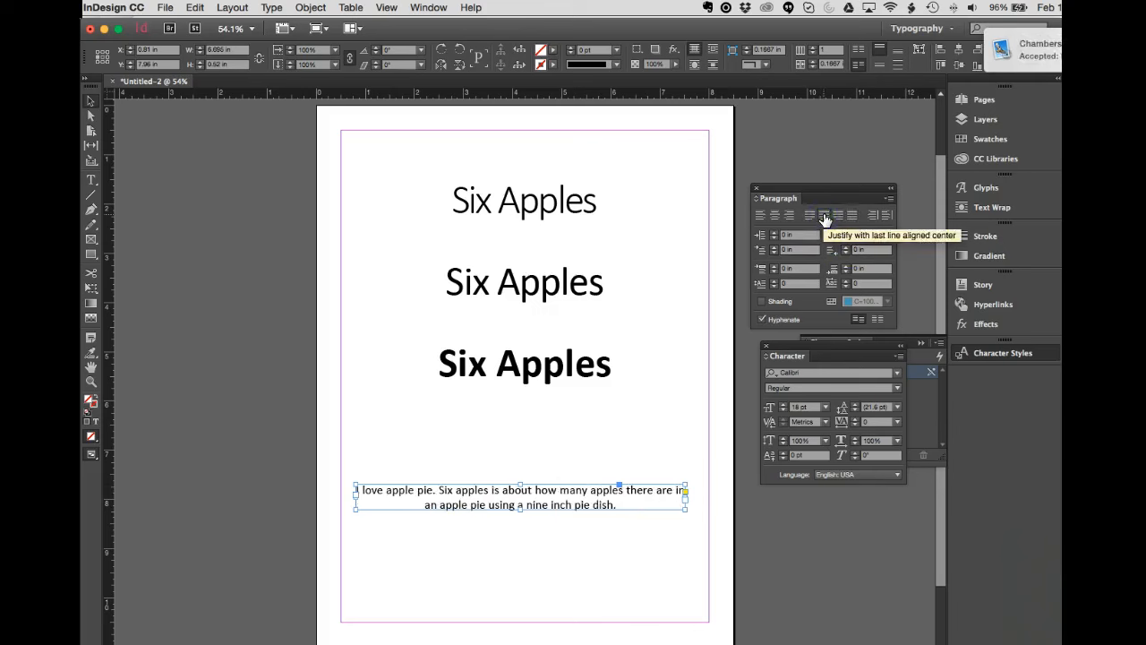
left_click(677, 392)
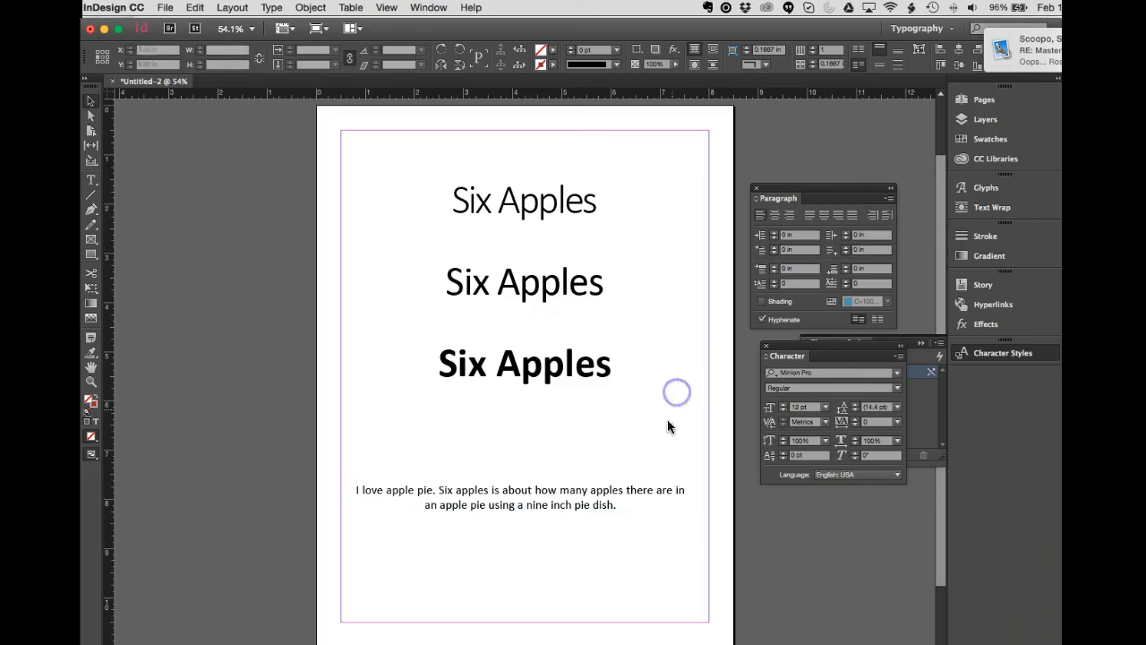
- Set the body sentence's font size to 24 pt and extend its frame downward to about 1.46 in high
left_click(564, 499)
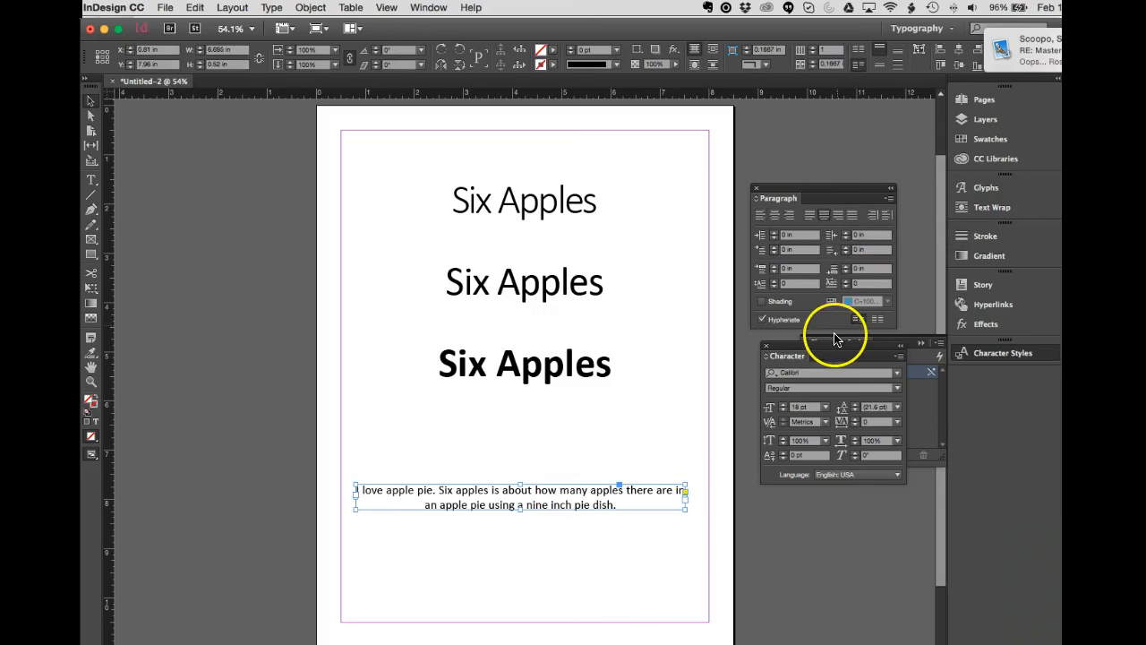
left_click(826, 408)
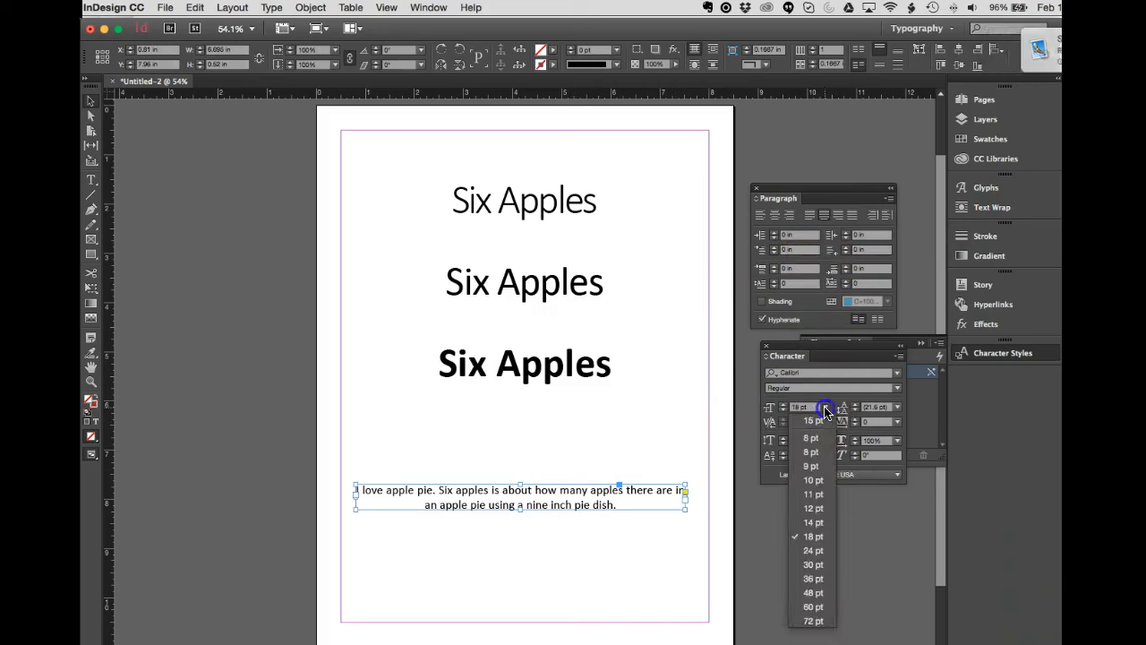
left_click(813, 550)
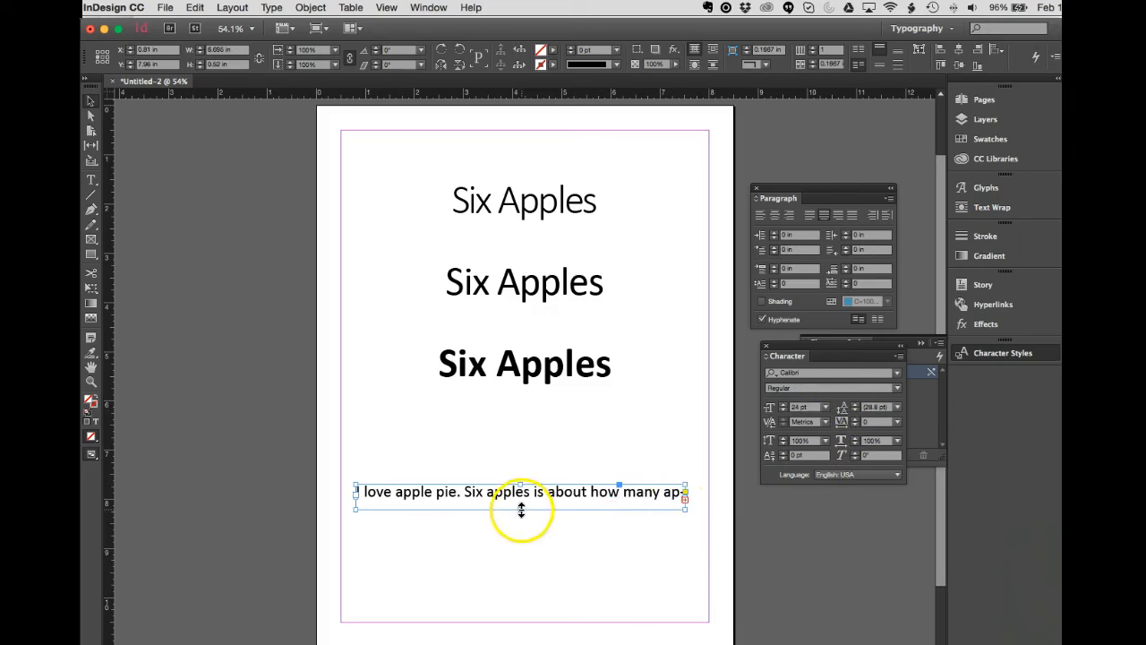
left_click_drag(521, 510, 528, 557)
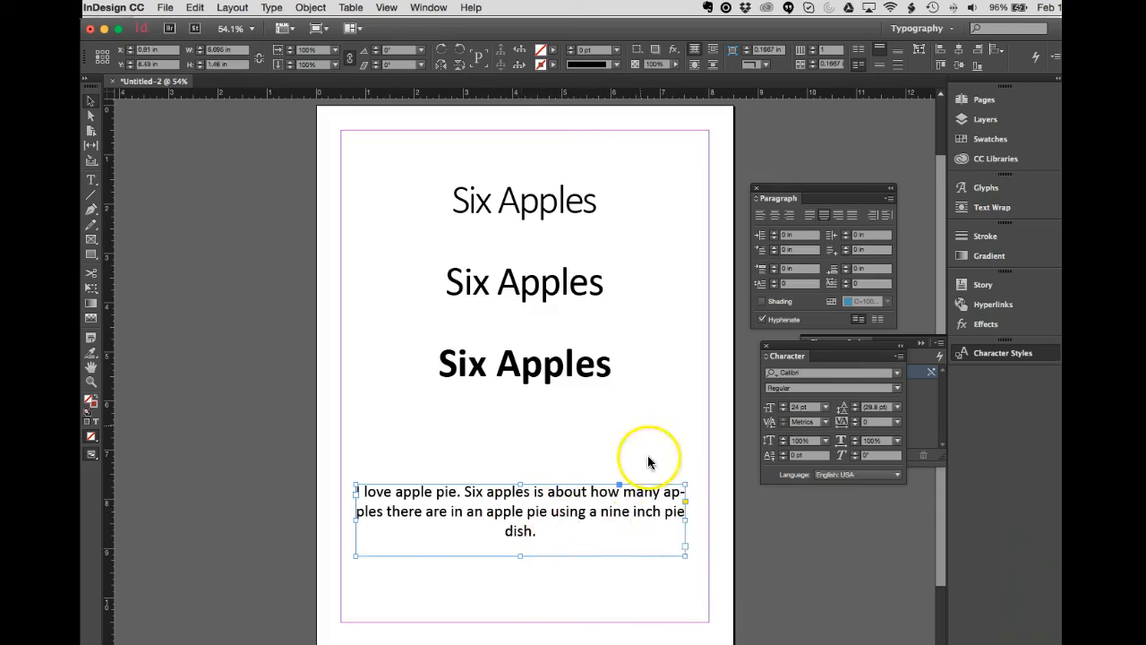
left_click(691, 524)
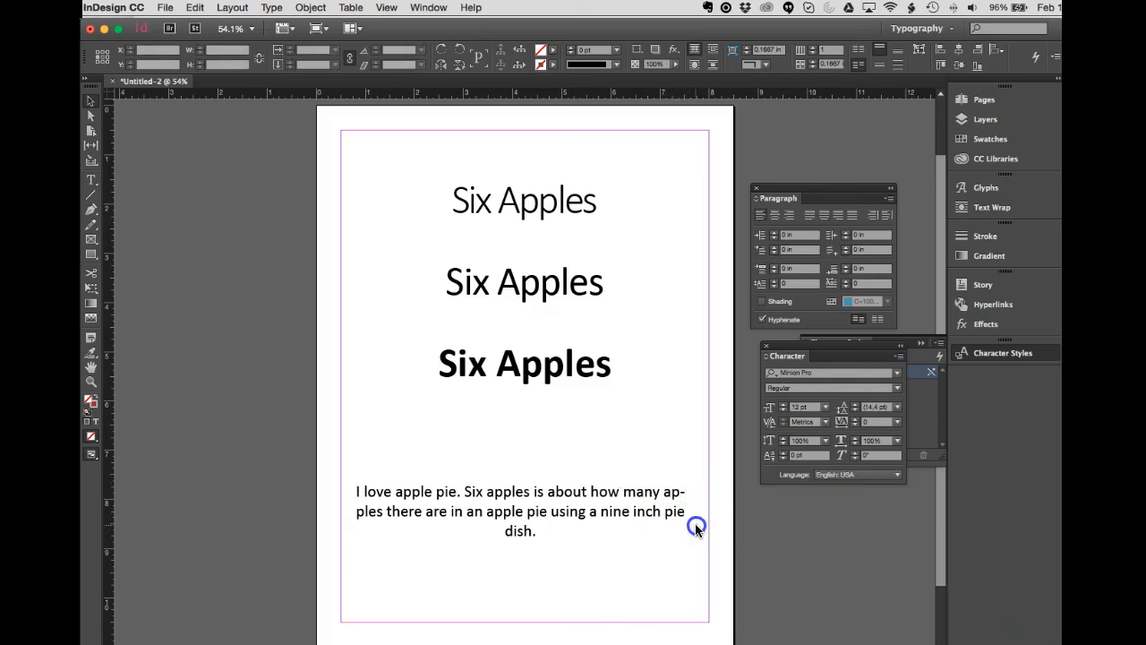
- Narrow the body sentence's frame to about 6.32 in wide and center it beneath the headings
left_click(658, 532)
left_click_drag(683, 519, 668, 521)
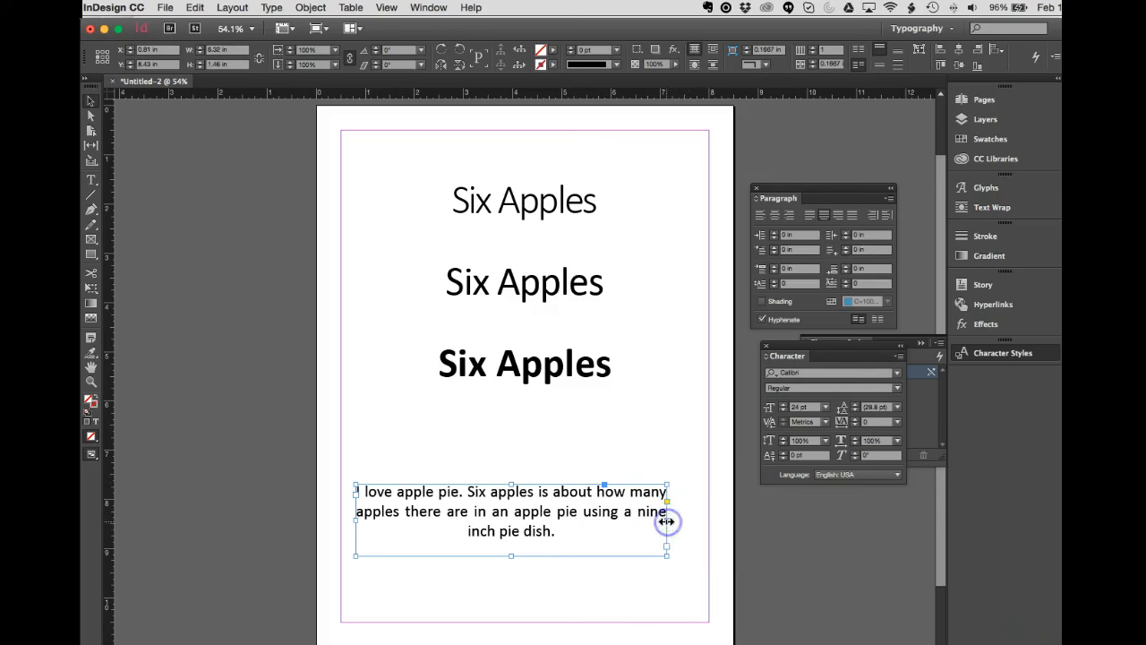
left_click_drag(543, 502, 559, 505)
left_click(614, 446)
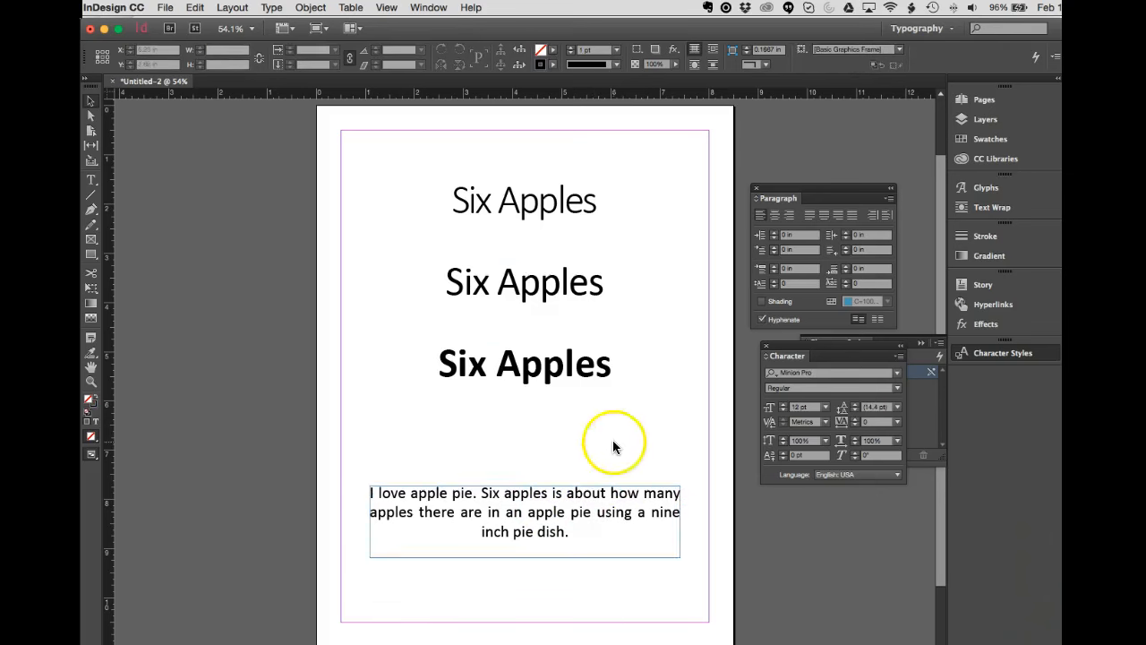
- Move the three "Six Apples" headings together slightly down the page, toward the body sentence, and deselect them
left_click(544, 273)
left_click(584, 203, "shift")
left_click(537, 369, "shift")
left_click_drag(537, 367, 536, 383)
left_click(649, 305)
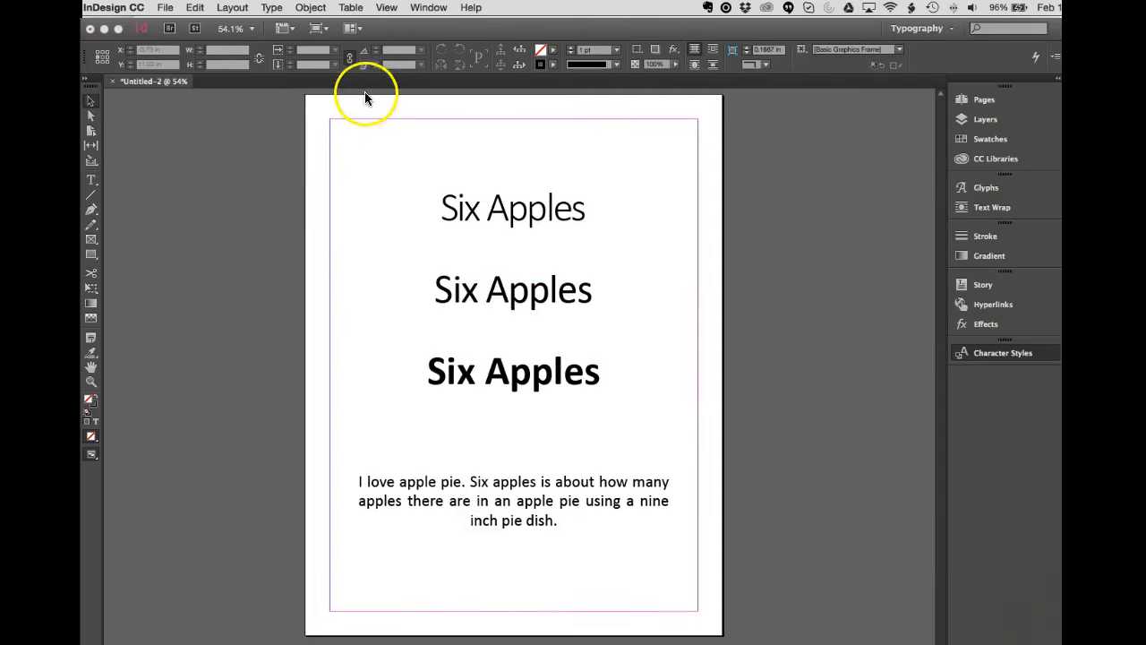
- Hide the guides so the page shows without its margin lines
left_click(360, 152)
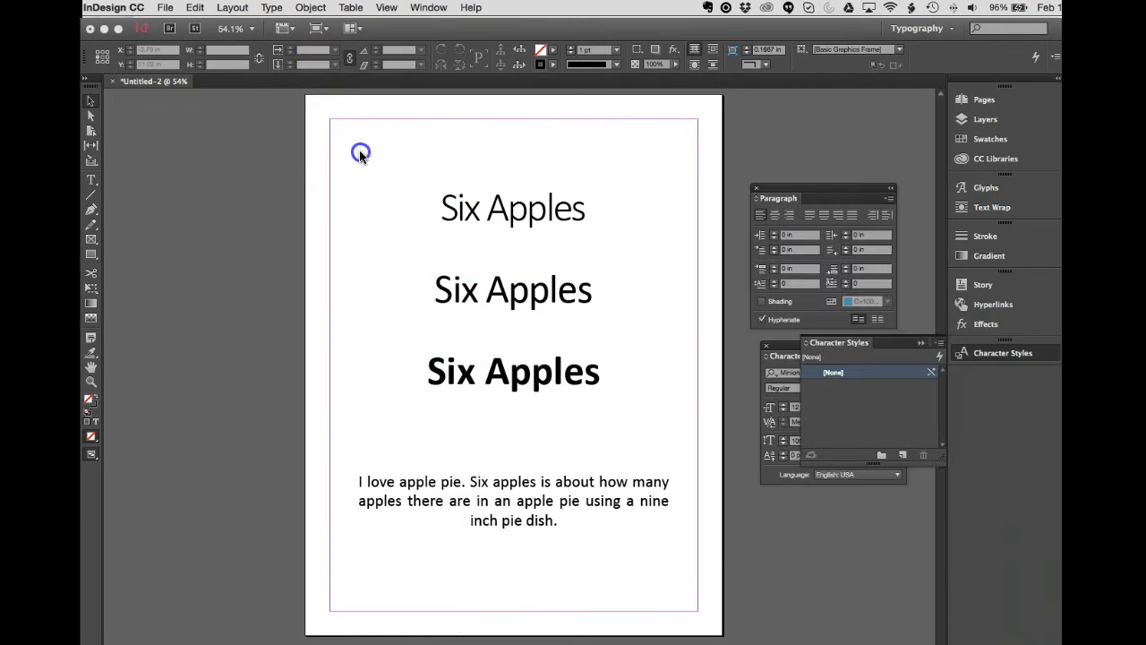
left_click(386, 7)
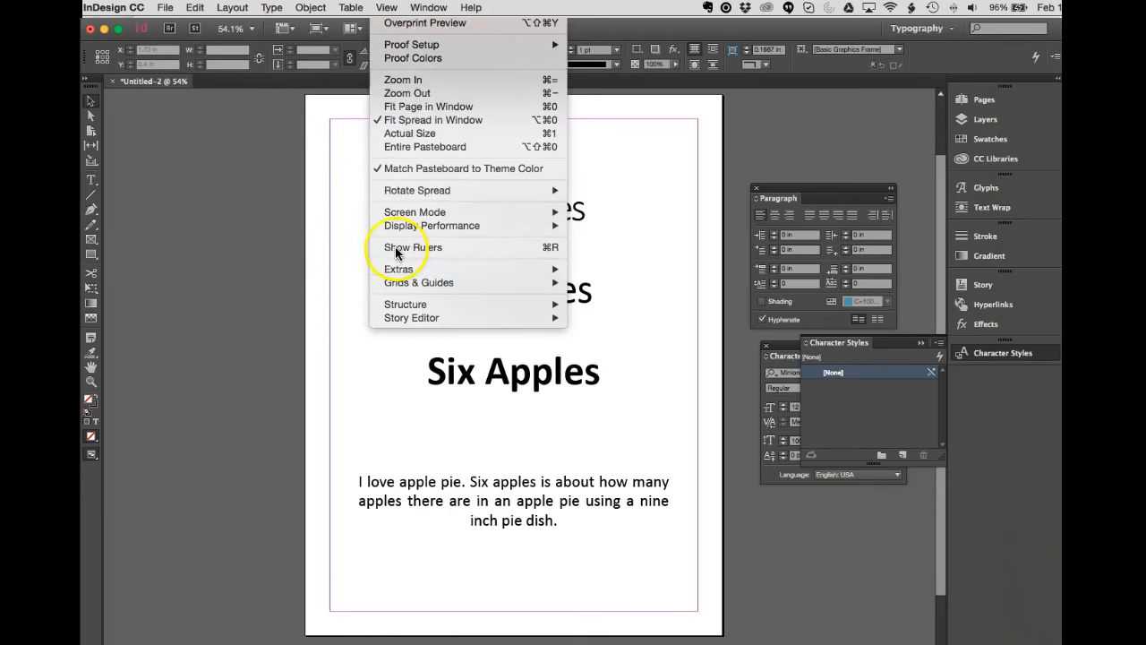
mouse_move(409, 277)
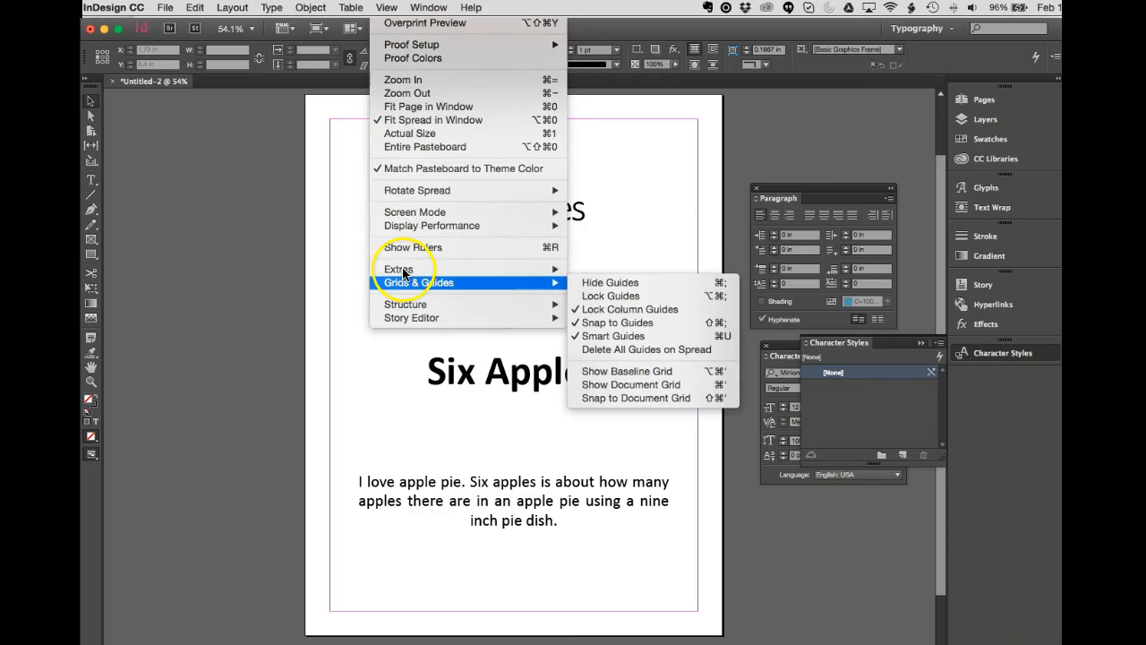
left_click(596, 283)
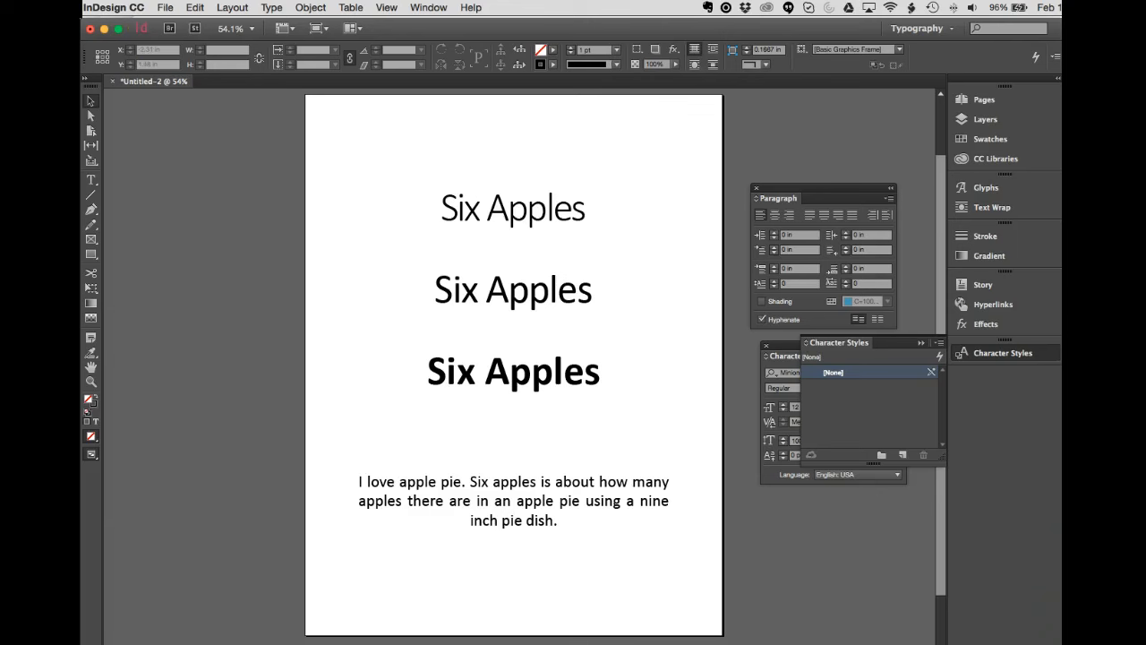
- Start exporting the document in Adobe PDF (Print) format with the file name "apples" in the "2nd edition" folder
left_click(164, 7)
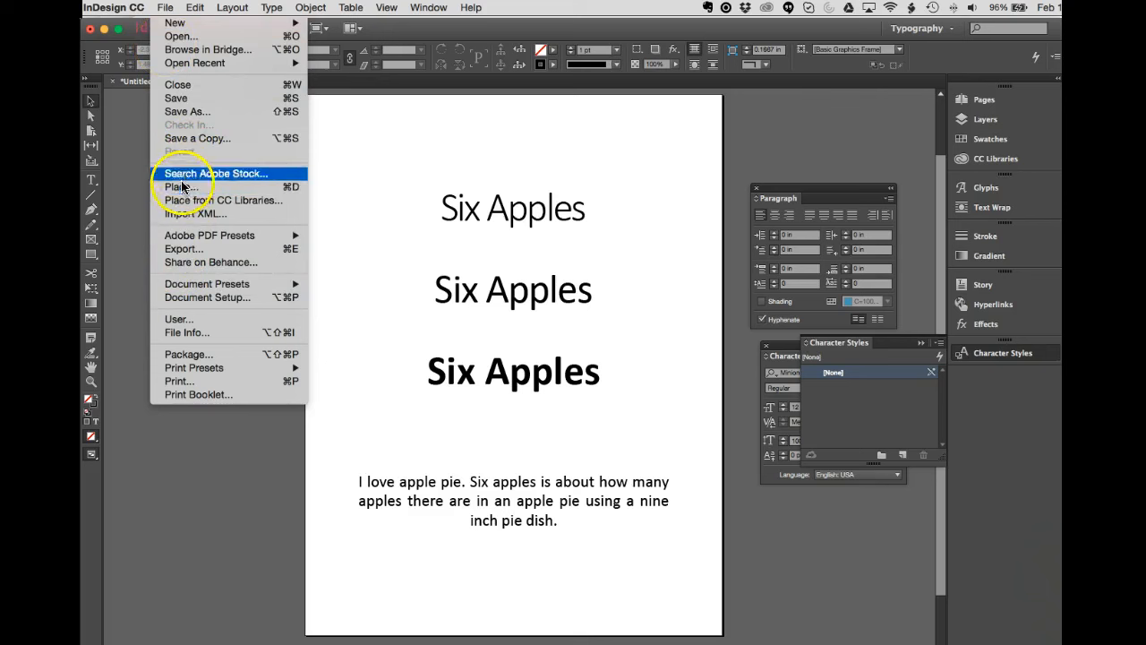
left_click(187, 251)
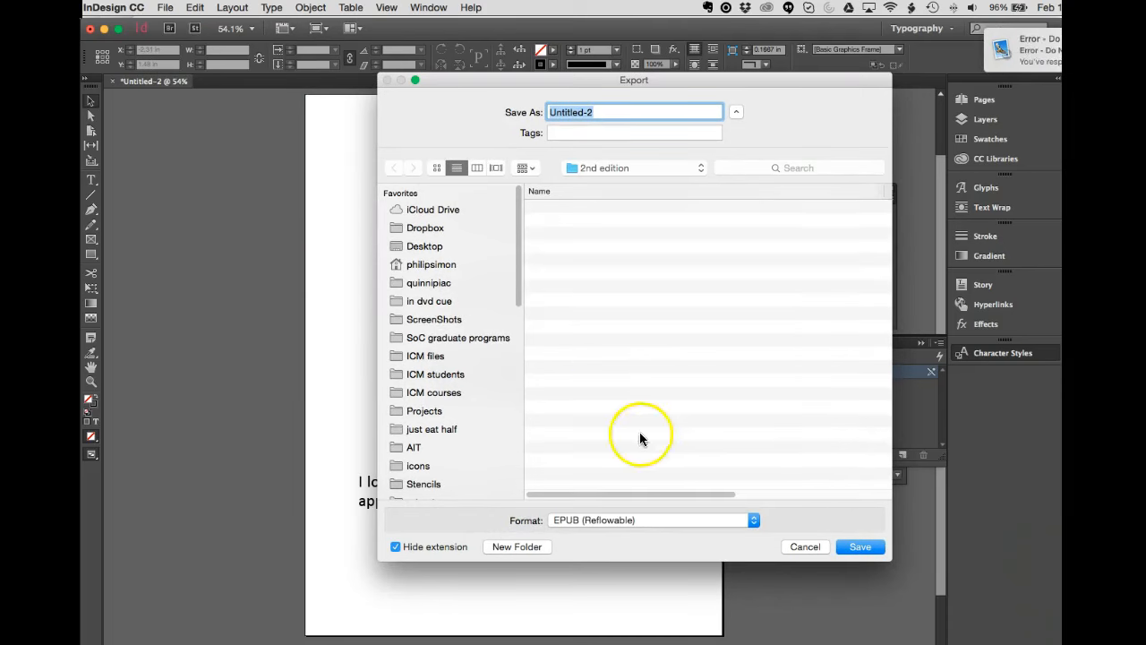
left_click(621, 520)
left_click(598, 468)
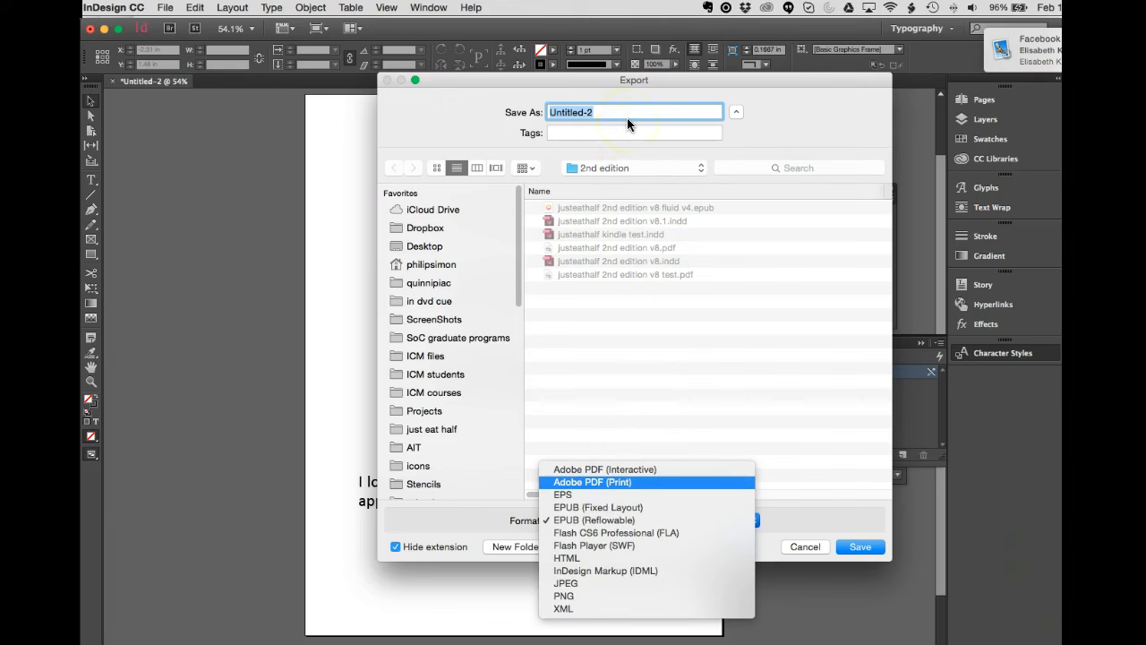
key("Return")
type("apples")
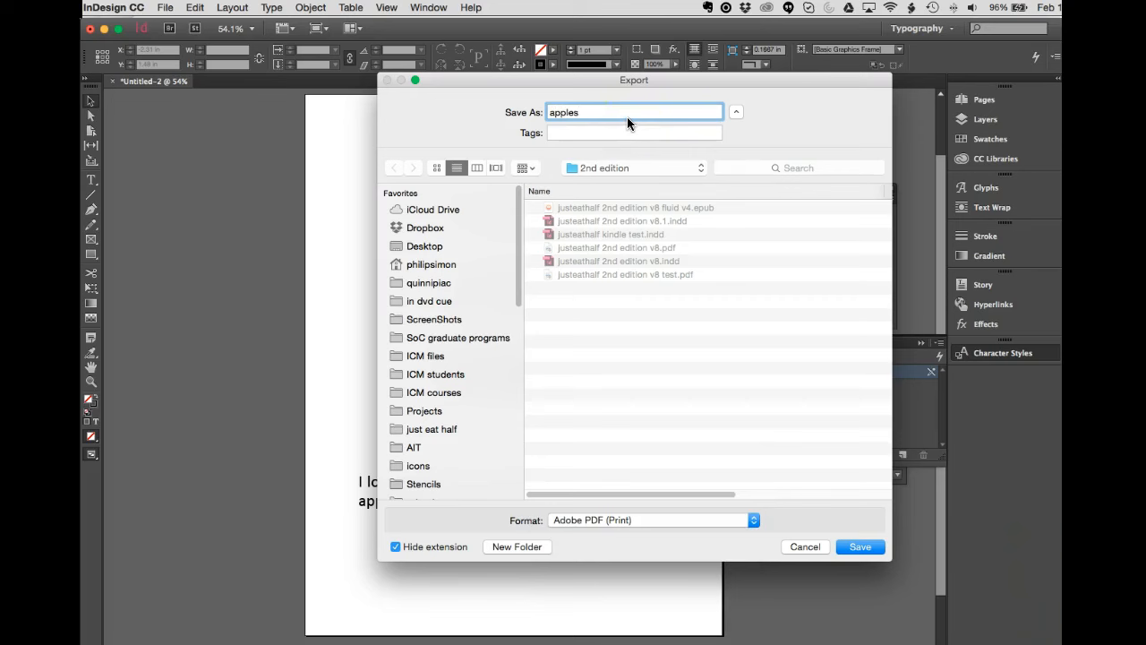
left_click(860, 547)
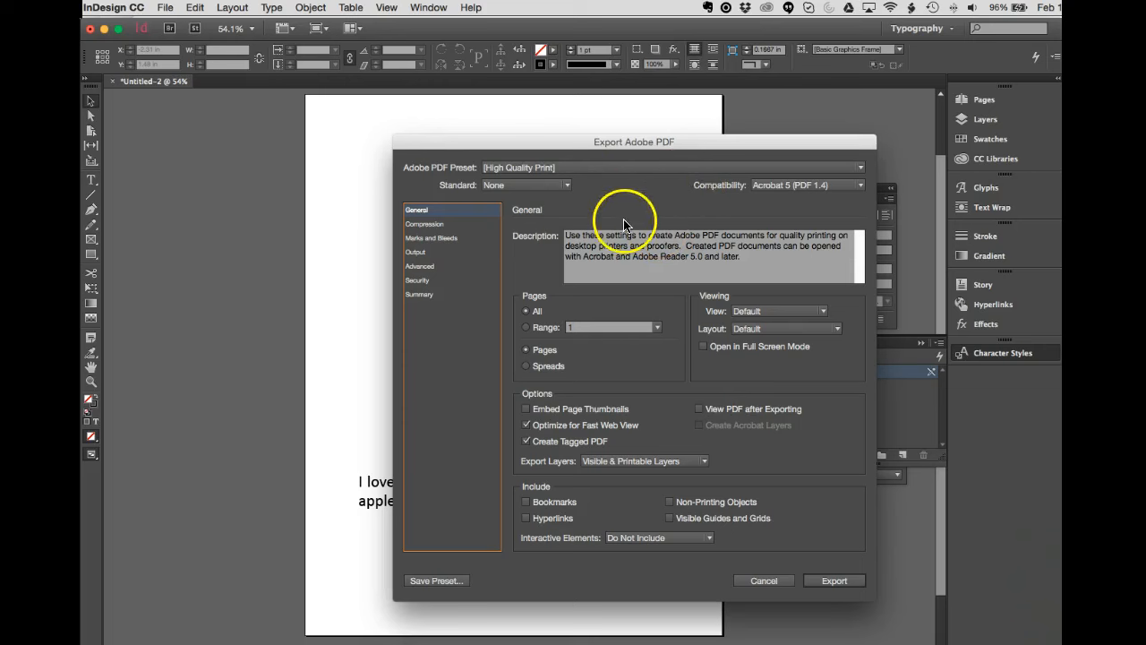
- Review the available PDF presets, keep [High Quality Print], and complete the PDF export
left_click(827, 583)
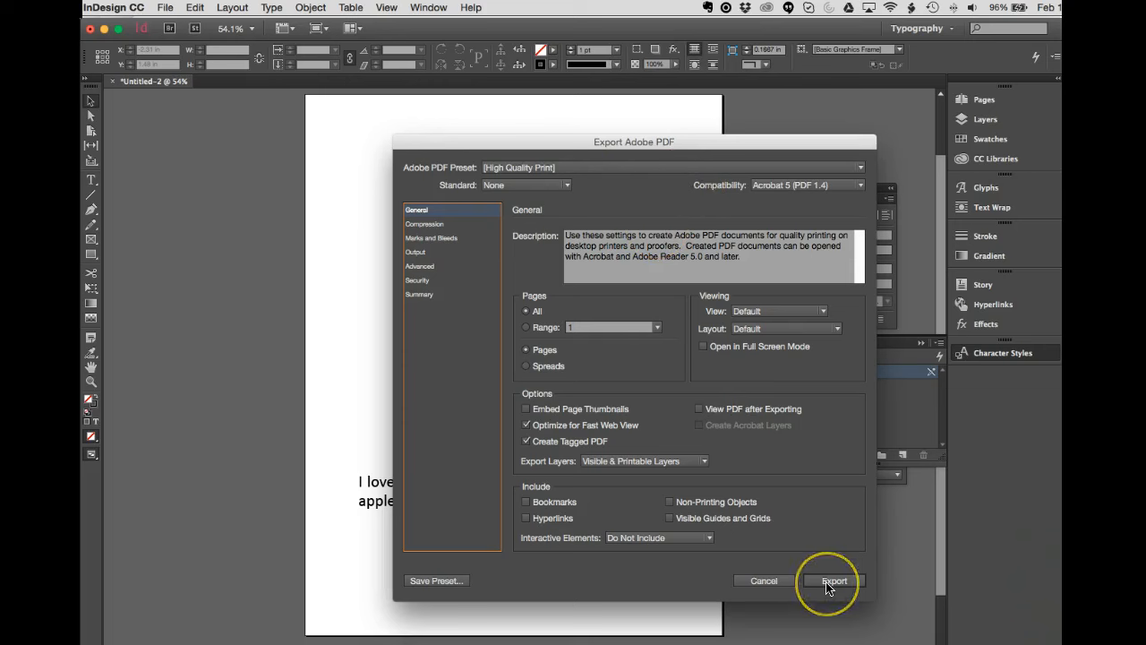
left_click(606, 167)
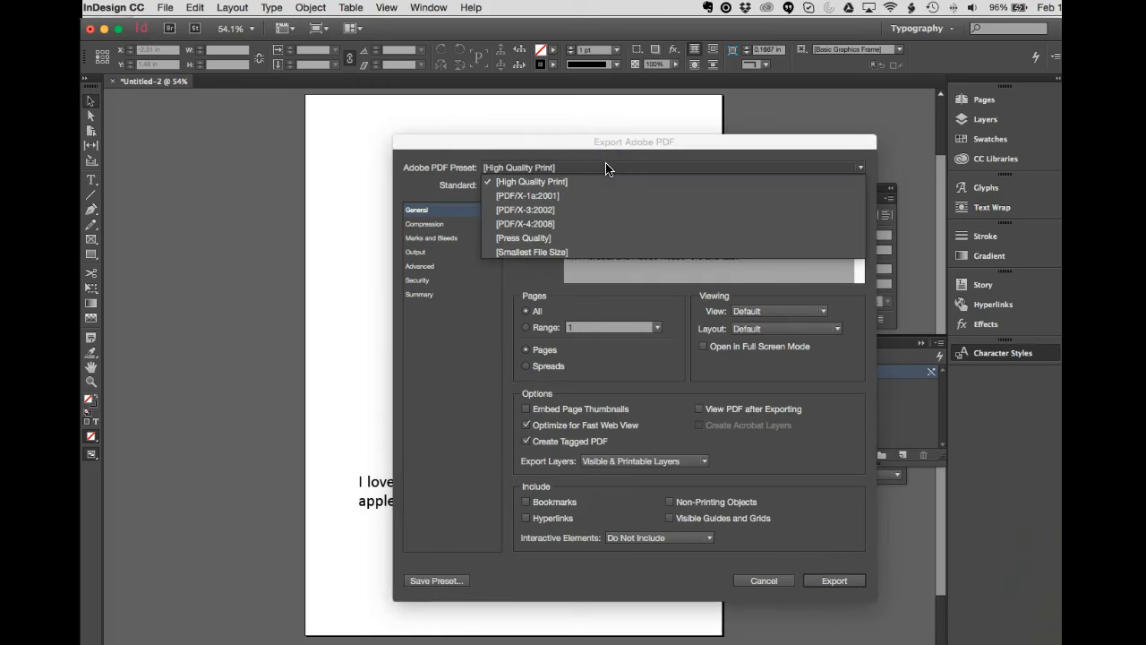
left_click(565, 142)
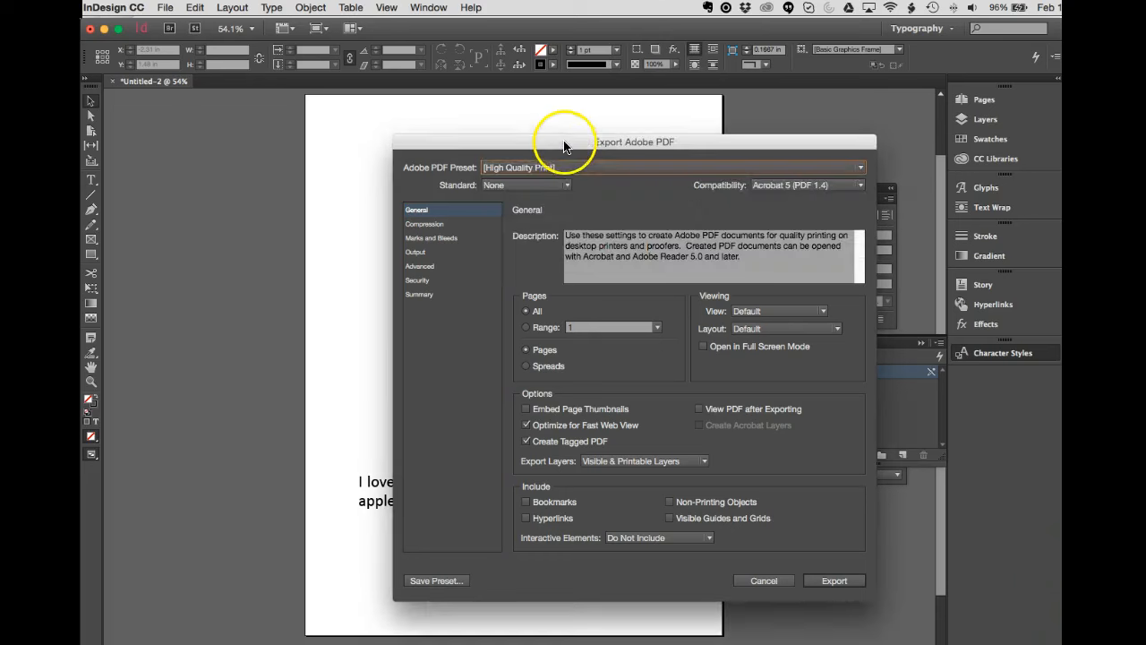
left_click(836, 582)
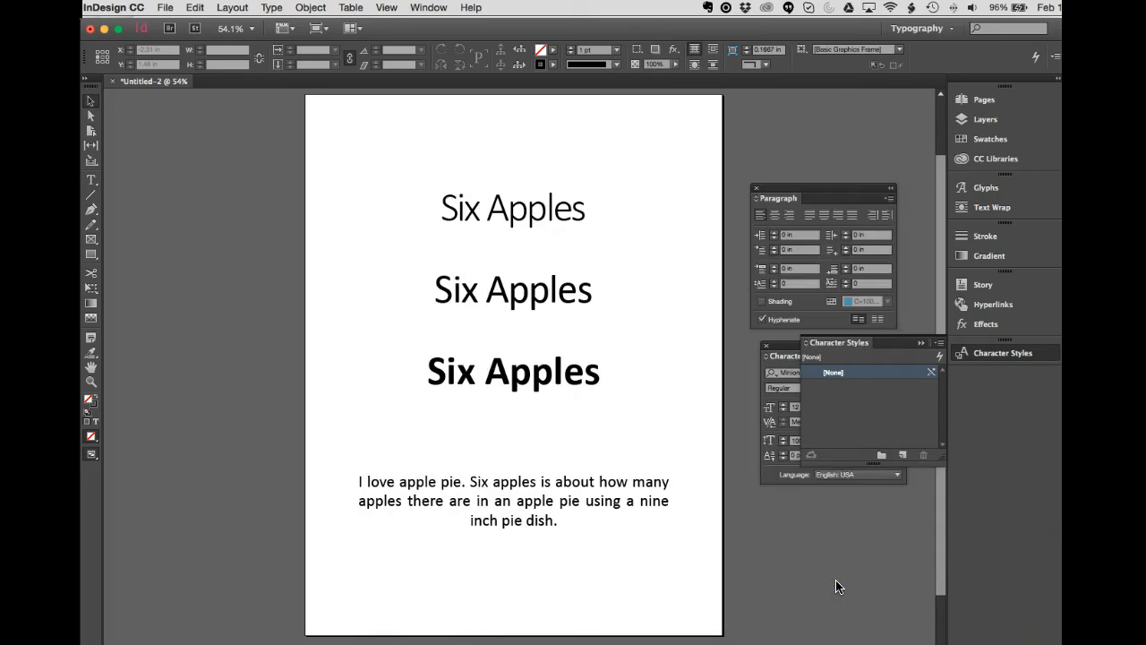